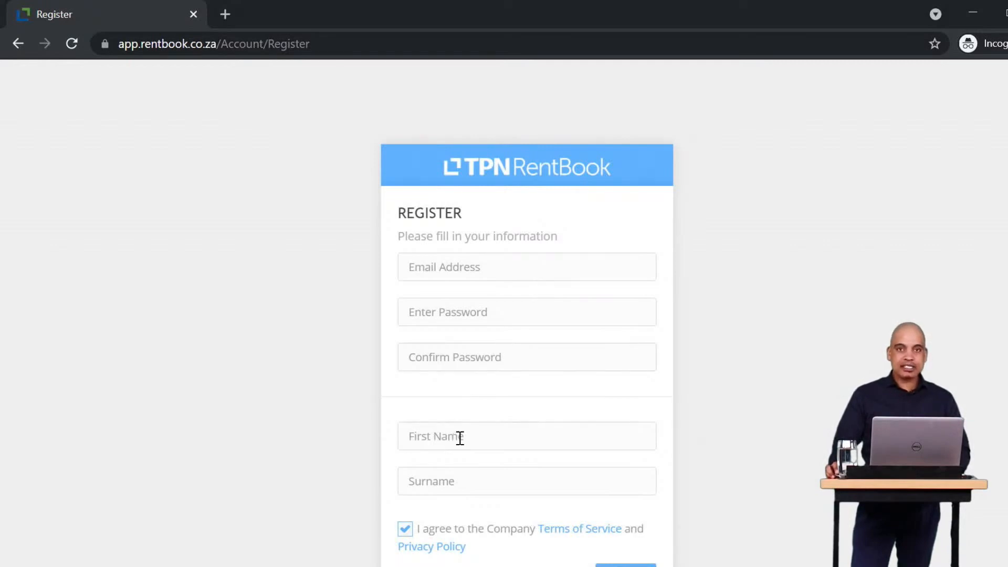
Scroll down the registration form to reach its Submit button.
scroll(526, 438, "down", 3)
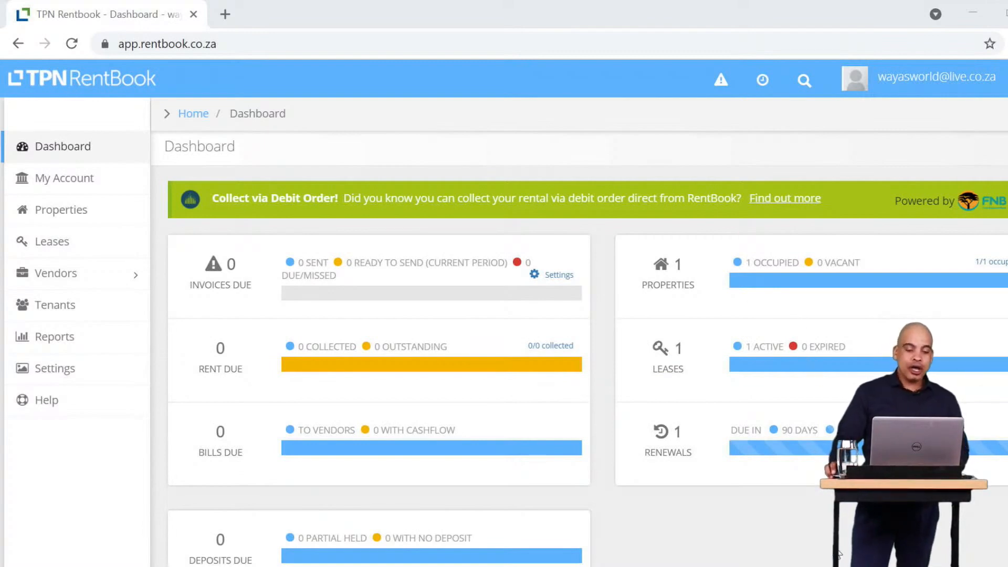
scroll(610, 480, "down", 1)
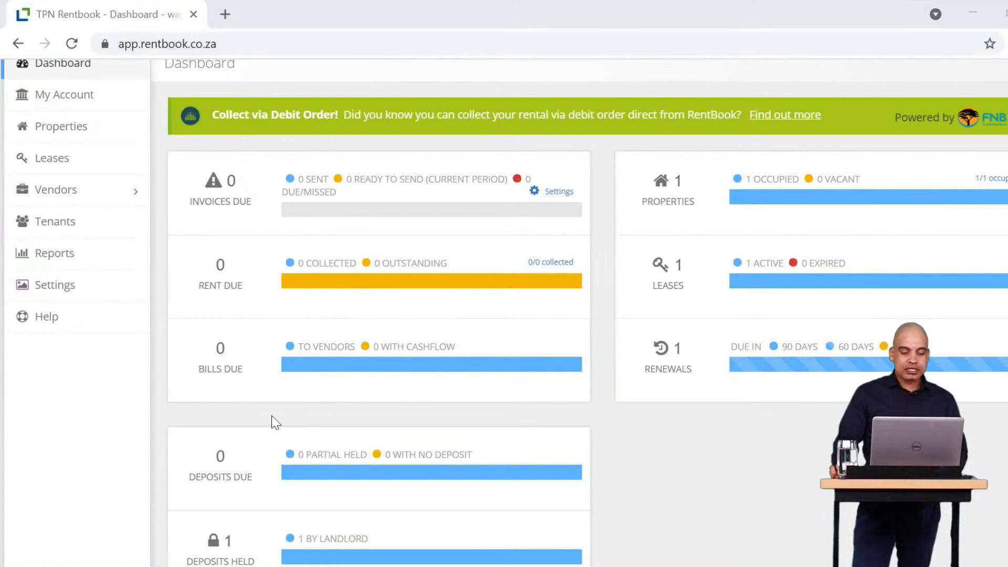
scroll(269, 425, "down", 1)
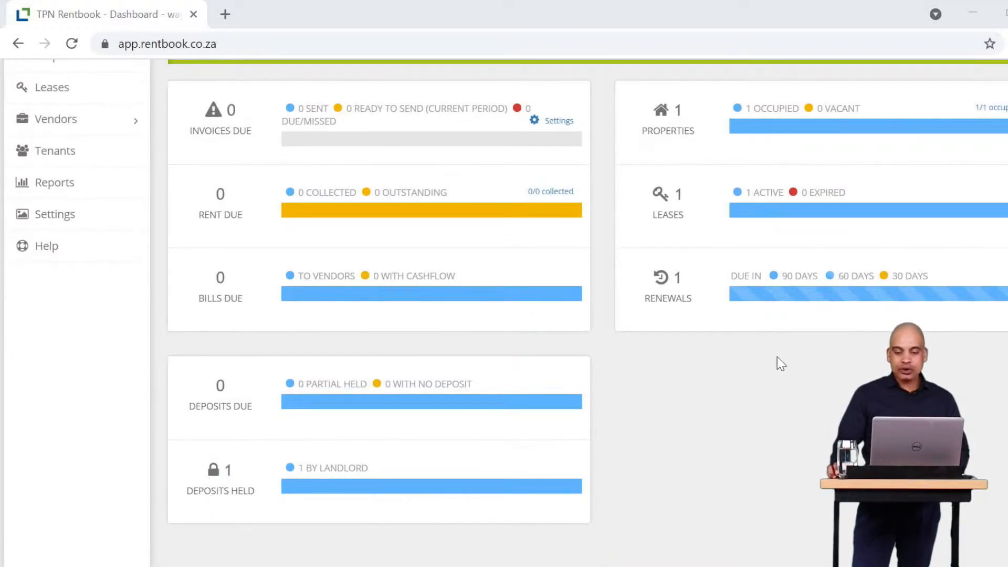
scroll(818, 343, "up", 2)
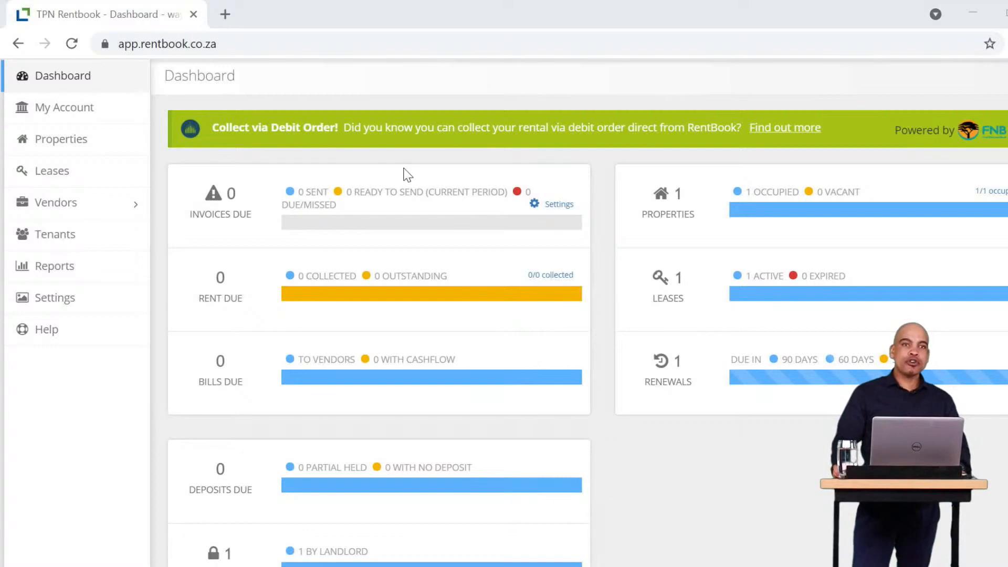
Review the owner's editable personal, contact, address and bank details, then go to Rentbook settings.
left_click(77, 105)
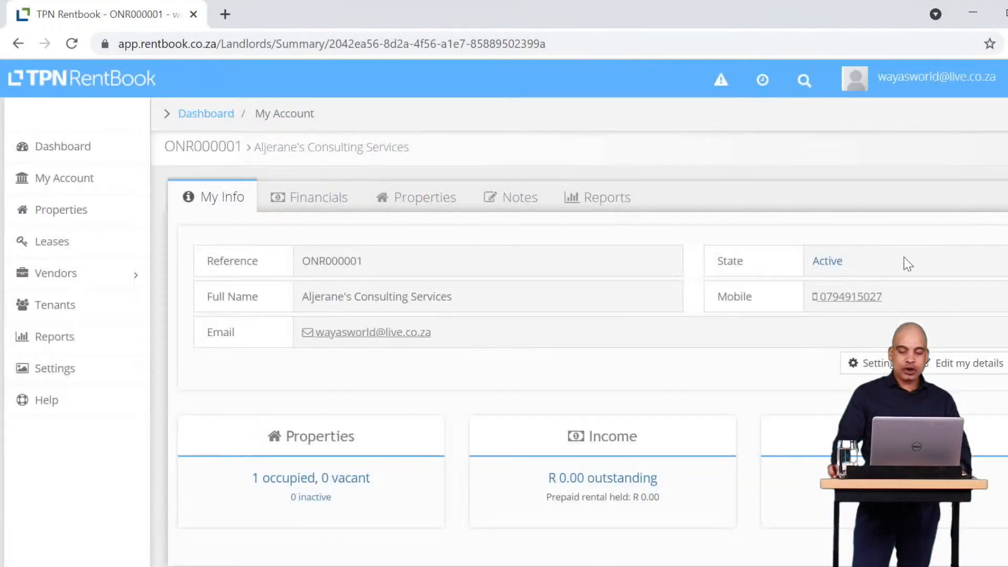
left_click(953, 365)
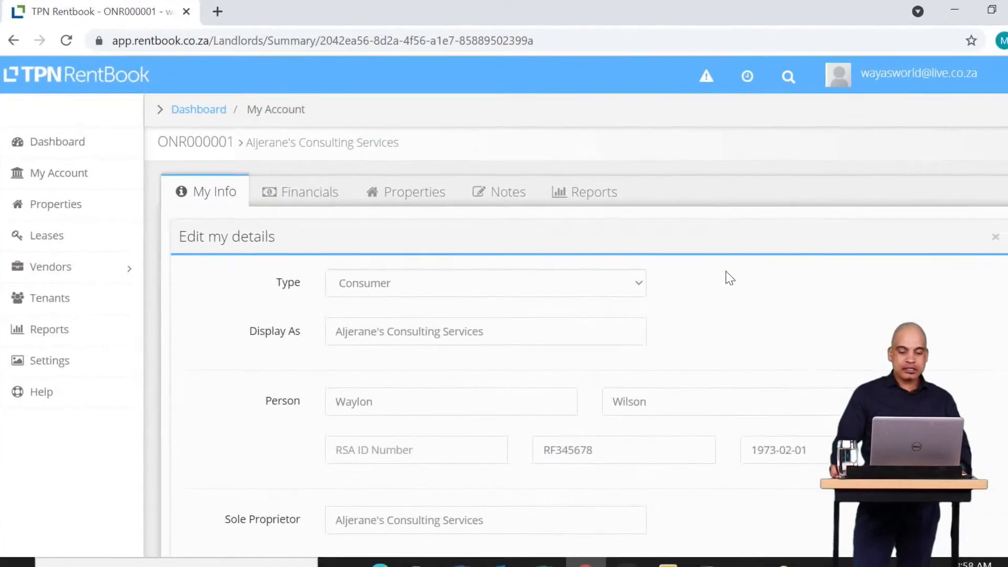
scroll(730, 278, "down", 3)
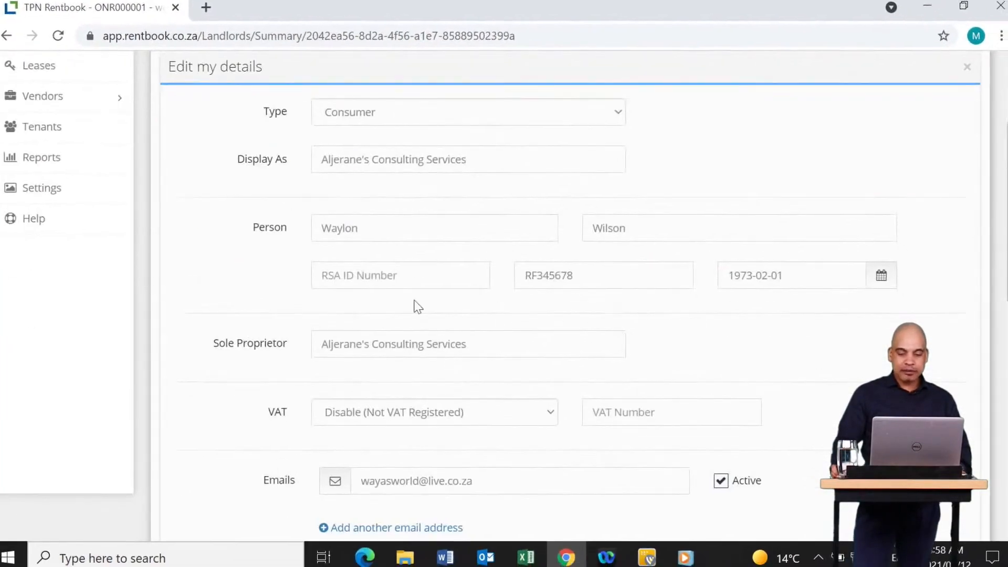
scroll(555, 273, "down", 3)
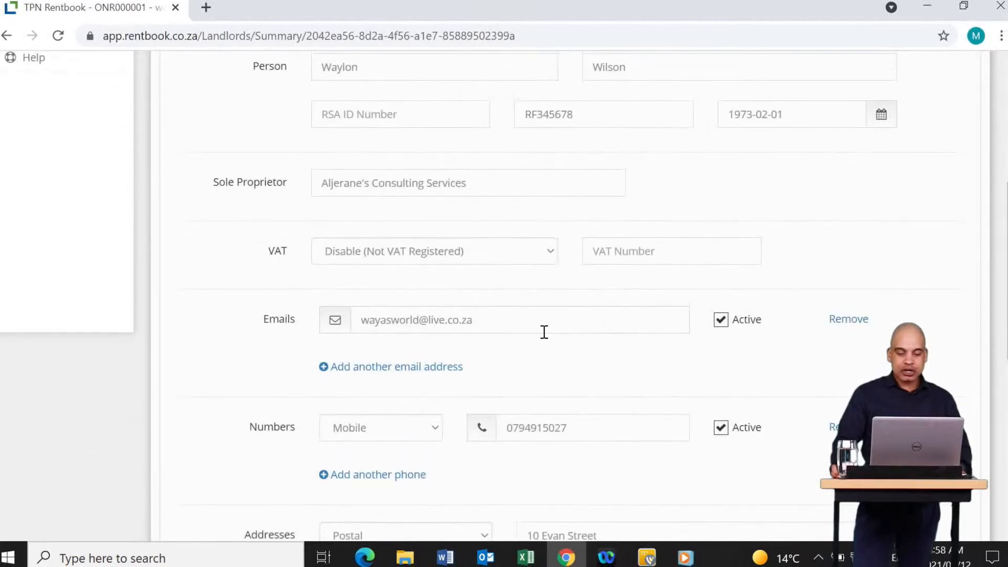
scroll(543, 328, "down", 8)
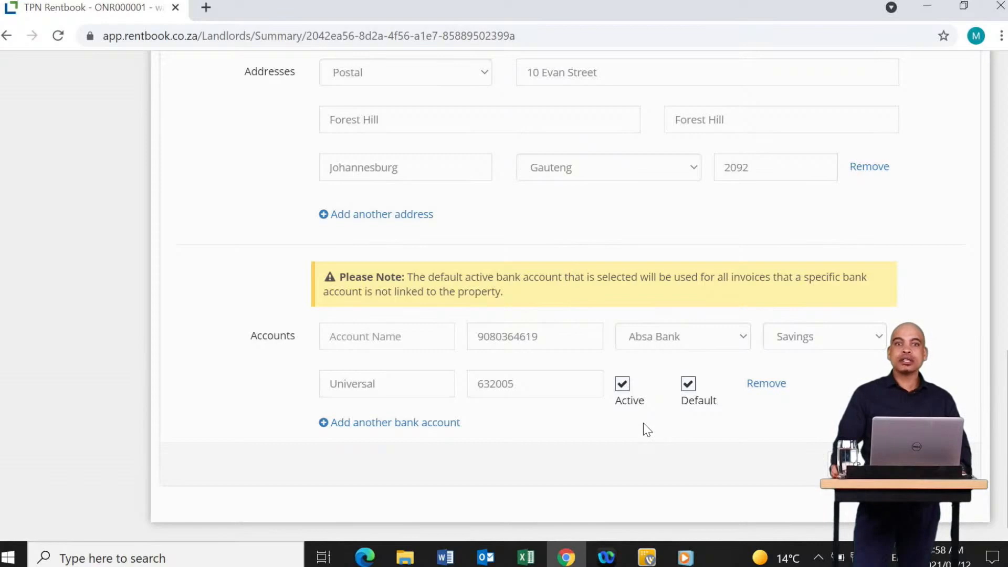
scroll(647, 413, "up", 2)
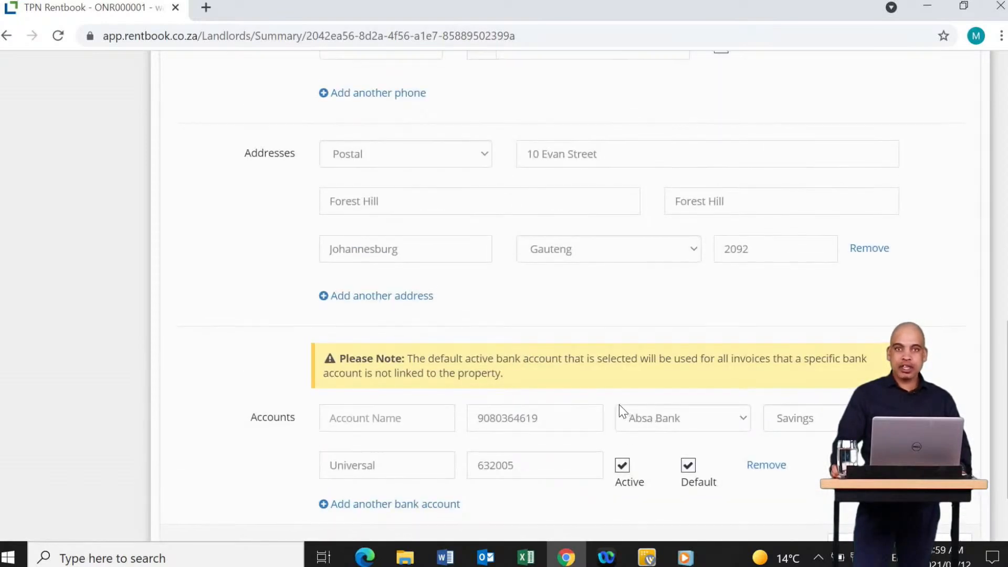
scroll(620, 404, "up", 2)
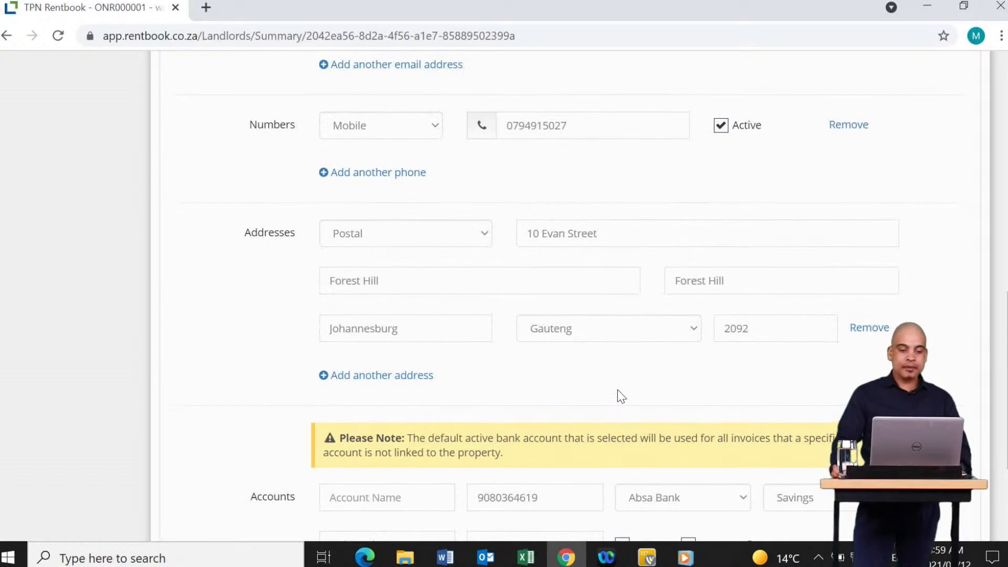
scroll(467, 388, "up", 10)
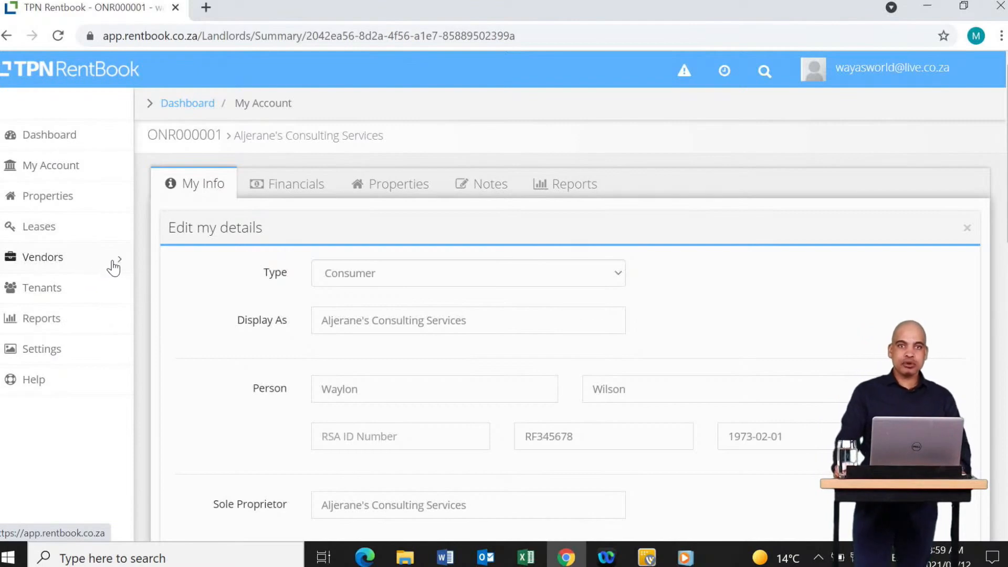
left_click(51, 351)
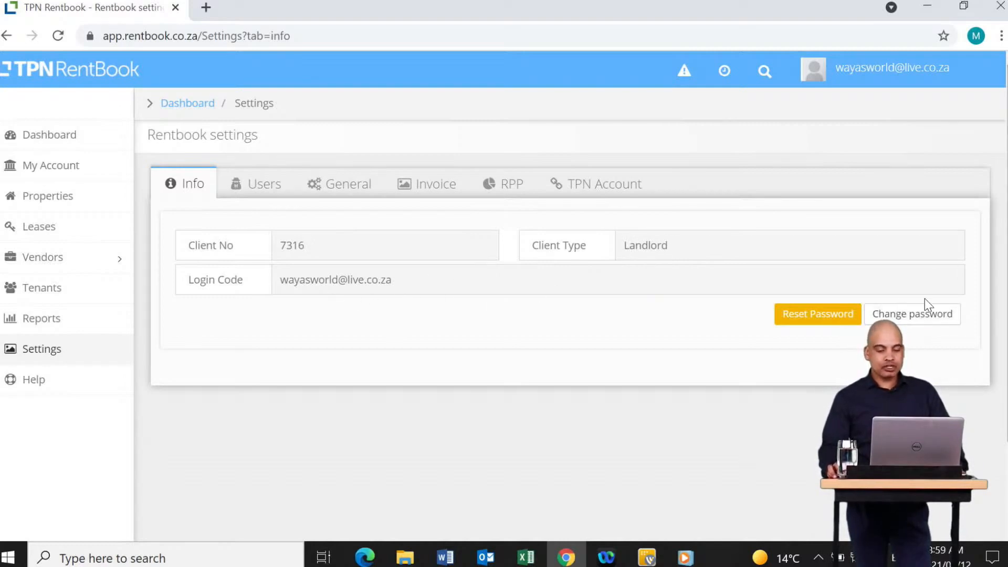
On the Users tab, bring up an empty Create a new user form.
left_click(267, 192)
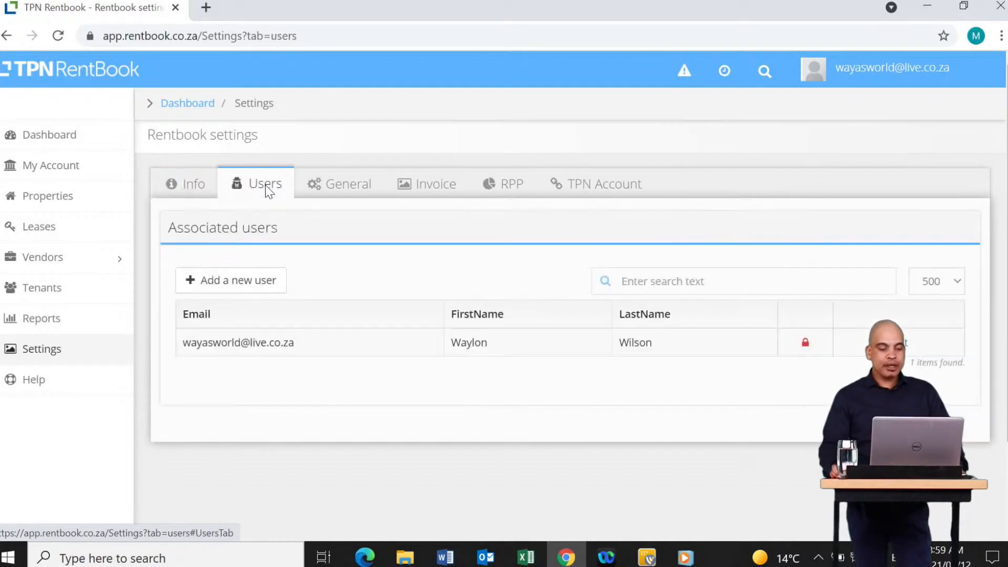
left_click(238, 288)
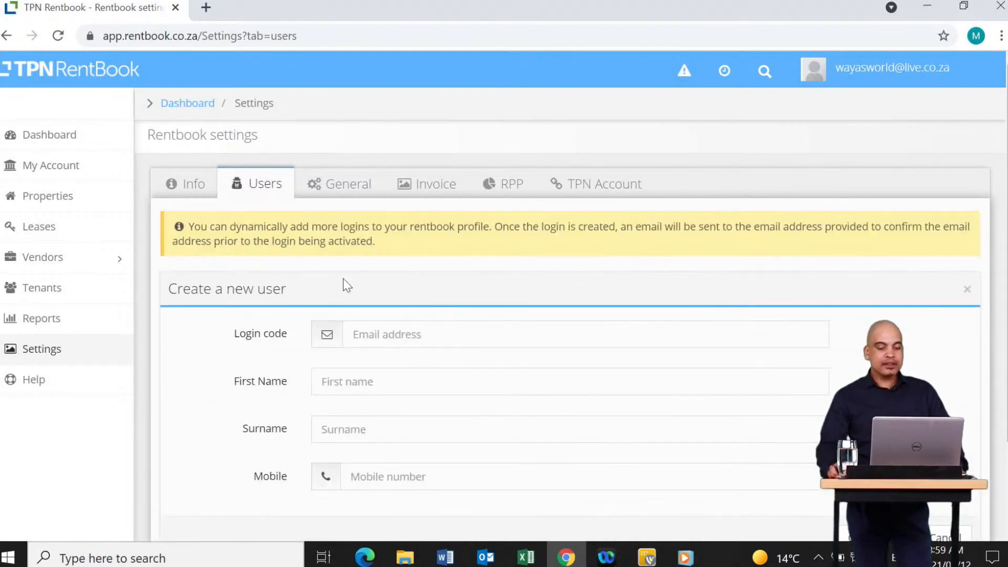
left_click(383, 335)
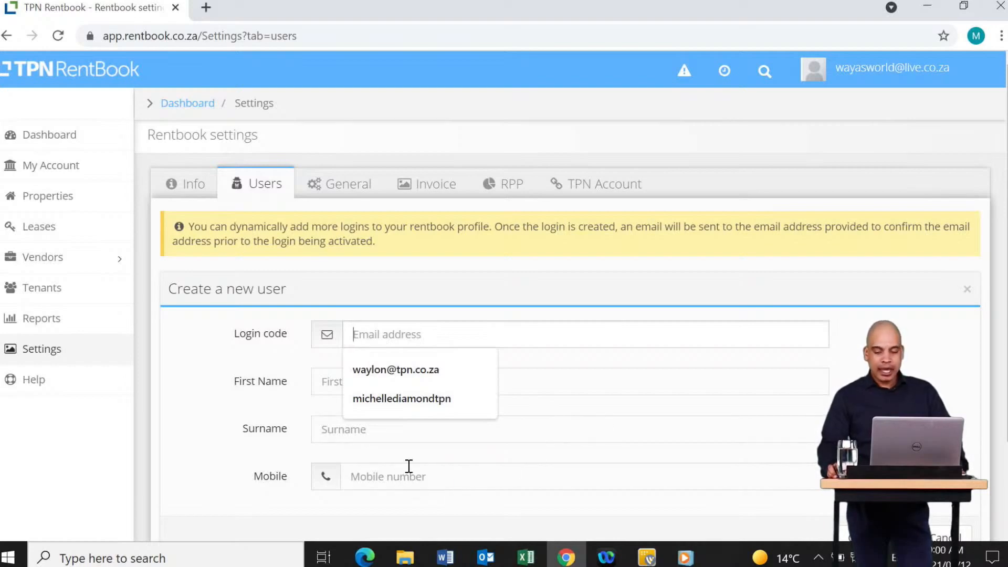
scroll(409, 466, "down", 2)
scroll(587, 474, "up", 2)
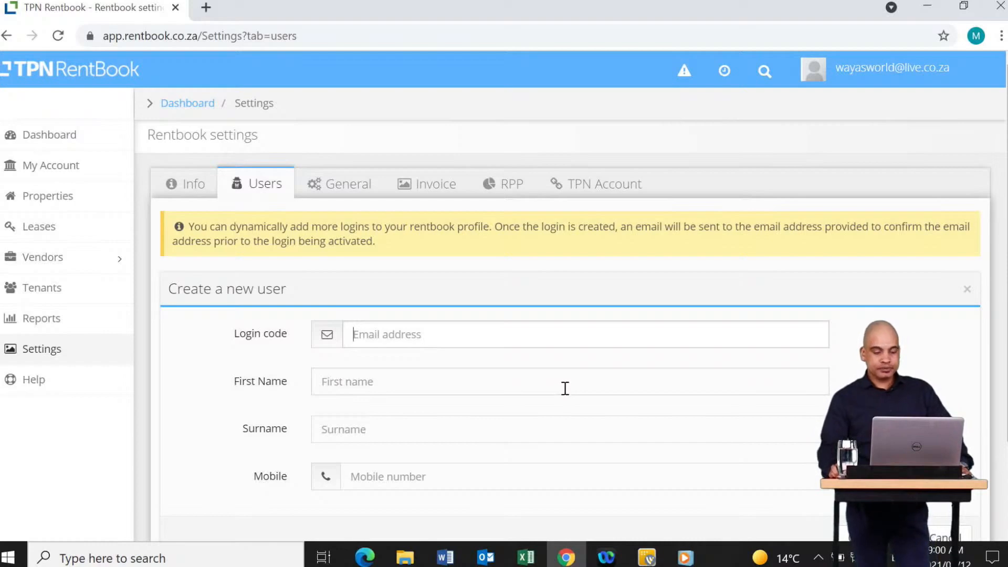
Review the General invoice defaults: due 10 days monthly, 3 weekly, period 10th–7th.
left_click(377, 180)
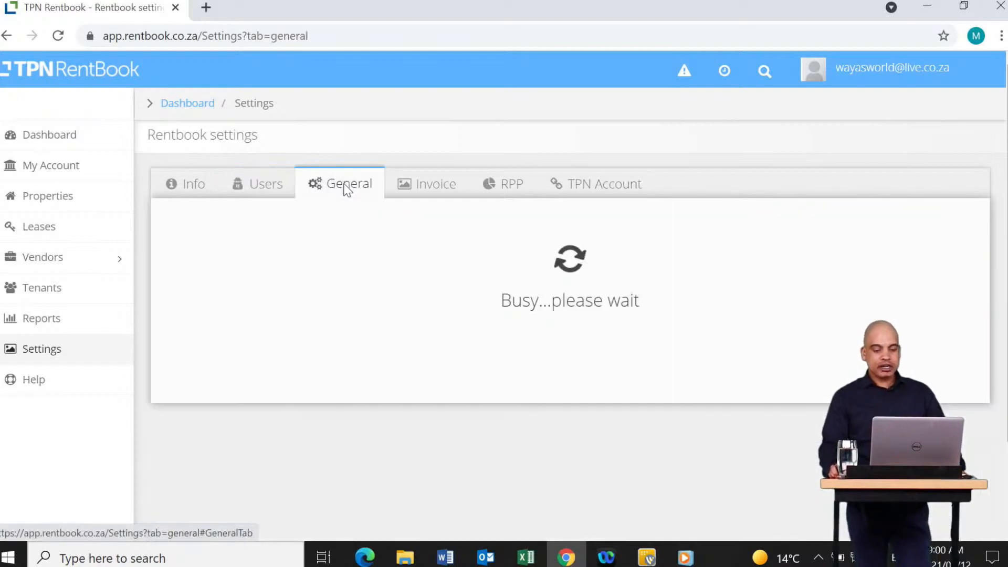
scroll(494, 352, "down", 3)
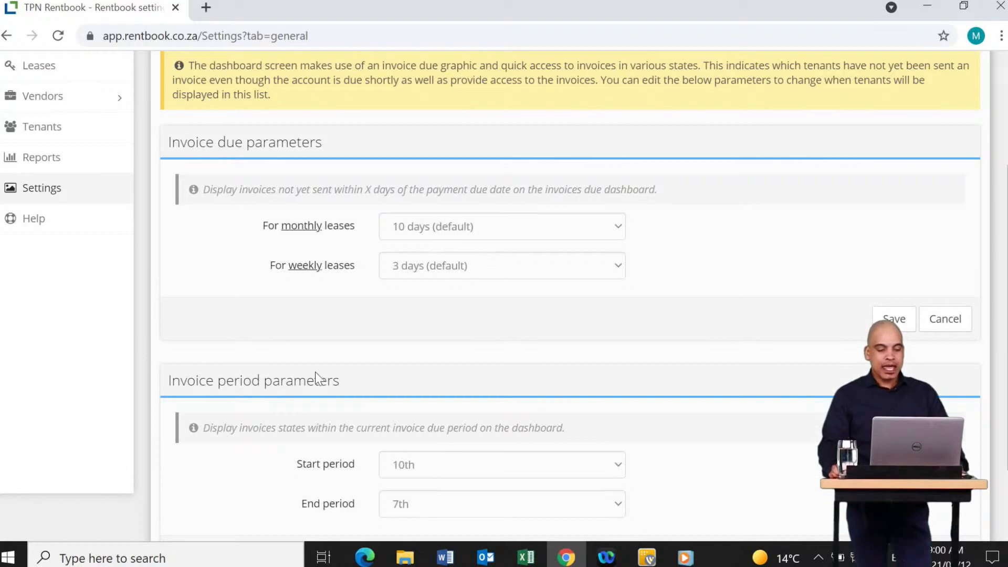
scroll(218, 408, "down", 2)
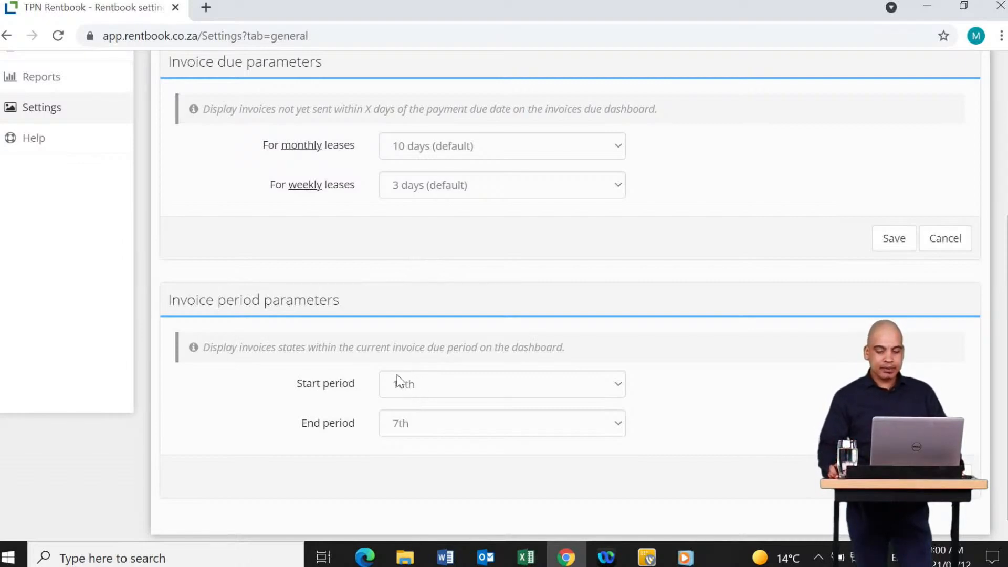
scroll(541, 396, "up", 5)
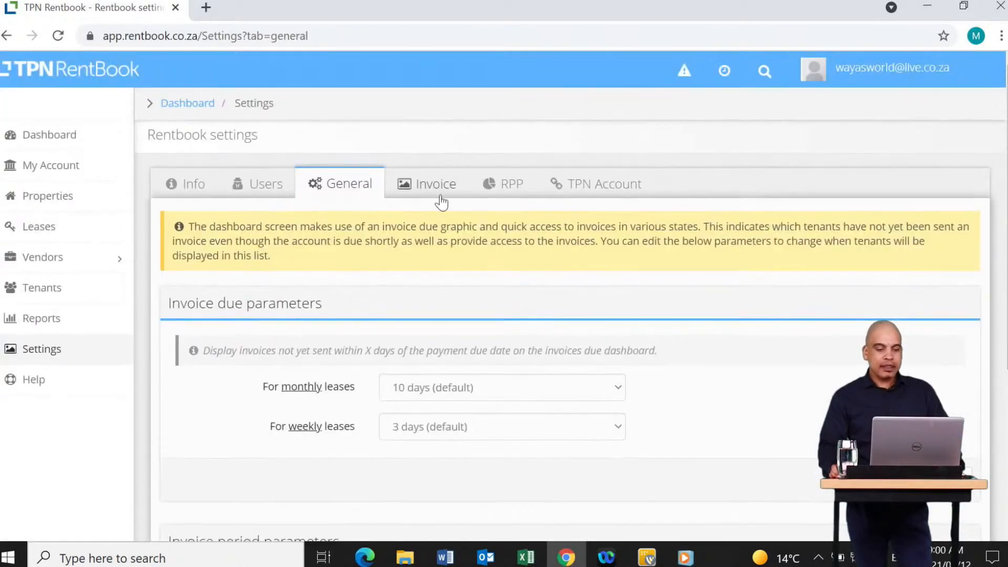
On the Invoice tab, try the primary report colour picker and close it unchanged.
left_click(433, 188)
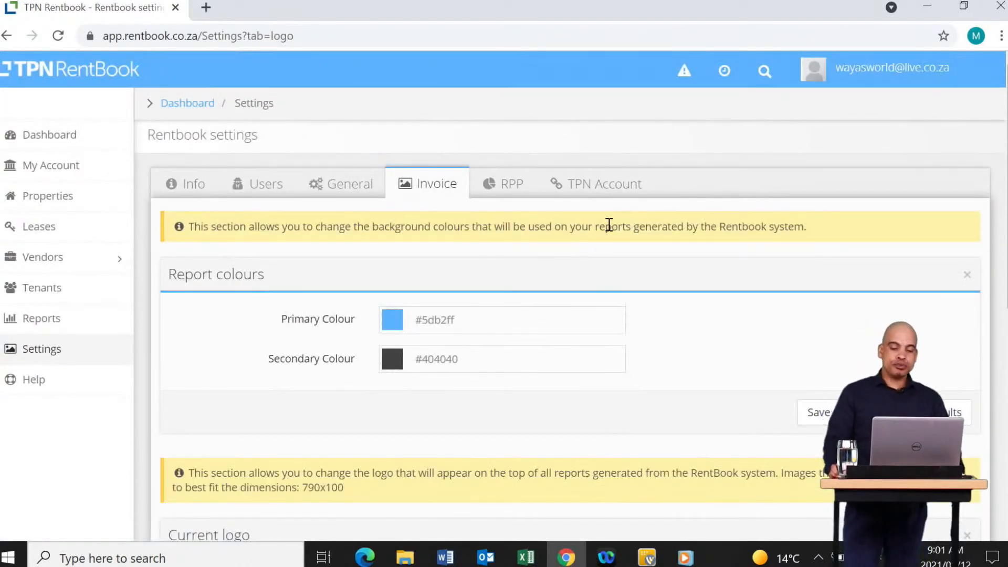
left_click(489, 315)
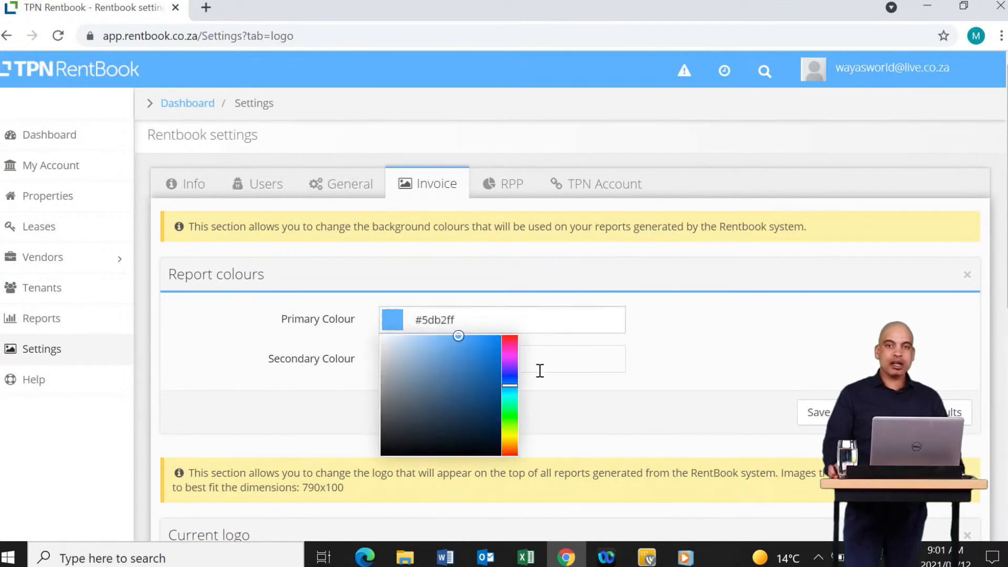
scroll(669, 343, "down", 3)
left_click(719, 254)
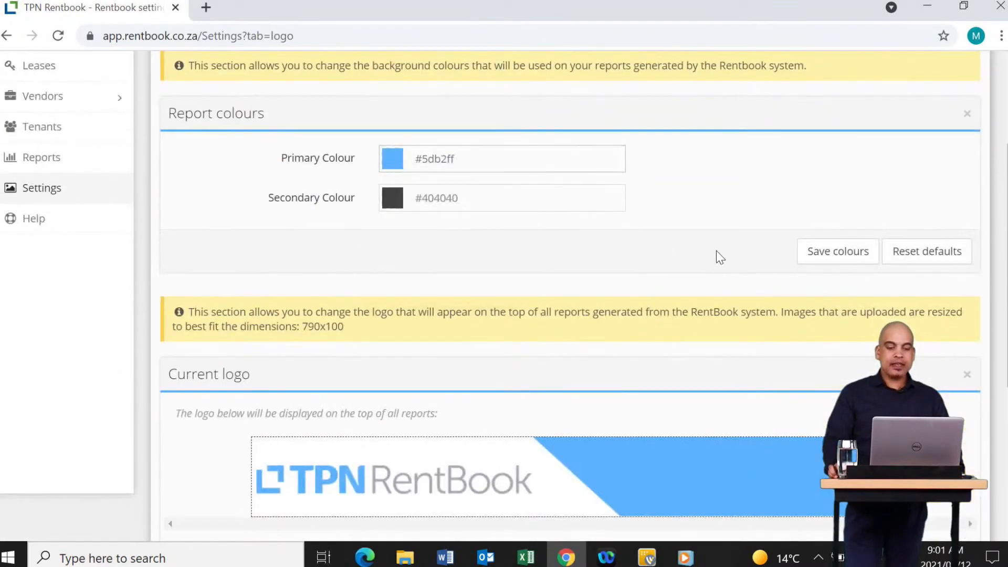
scroll(698, 265, "down", 5)
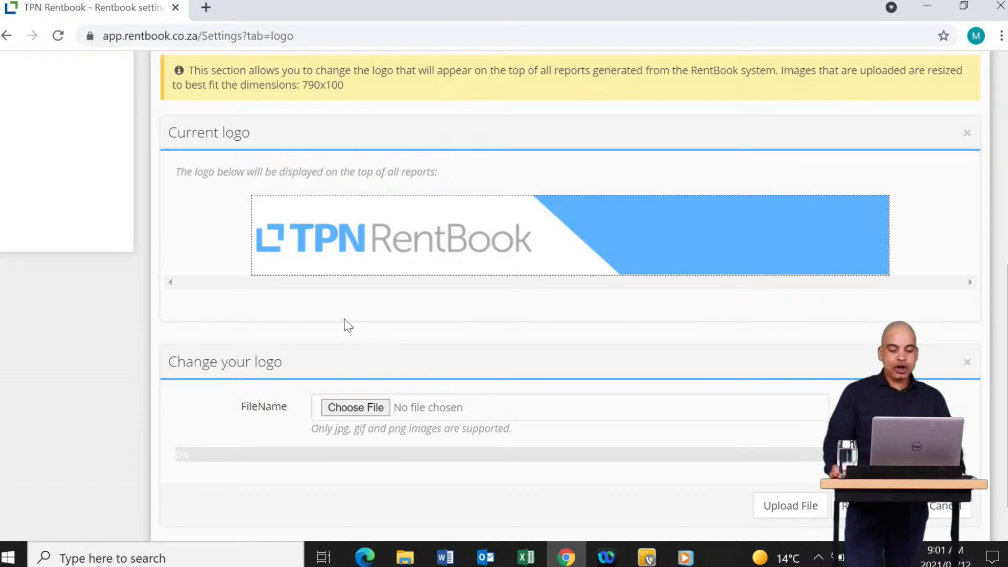
Cancel choosing a new logo file, then view the RPP grace amount and grace days settings.
left_click(356, 409)
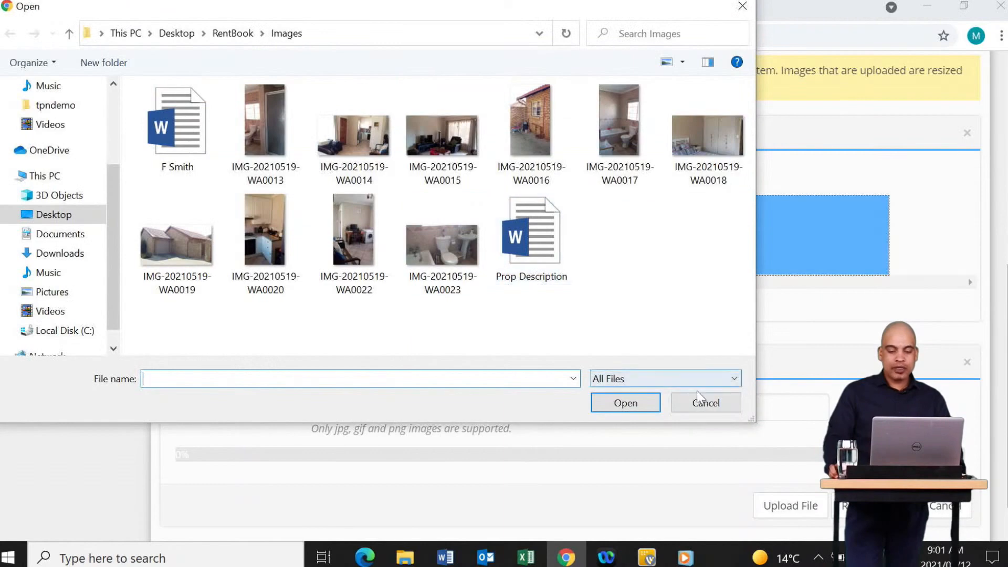
left_click(706, 403)
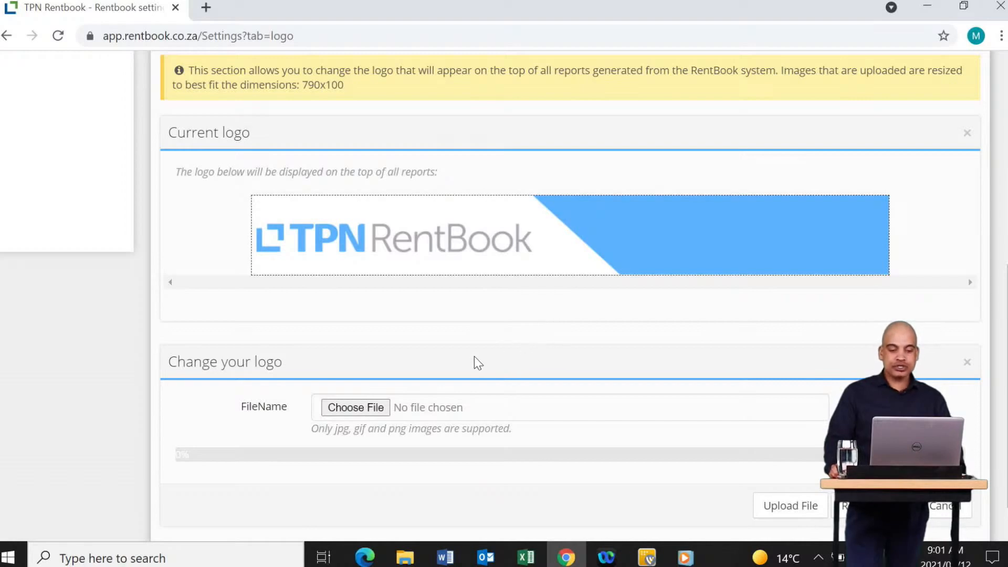
scroll(474, 356, "up", 8)
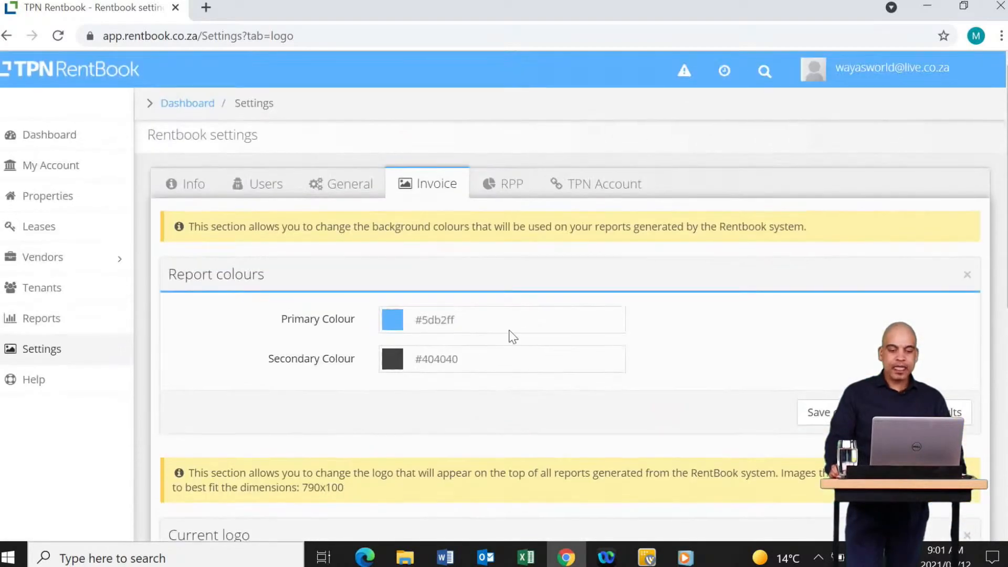
left_click(511, 193)
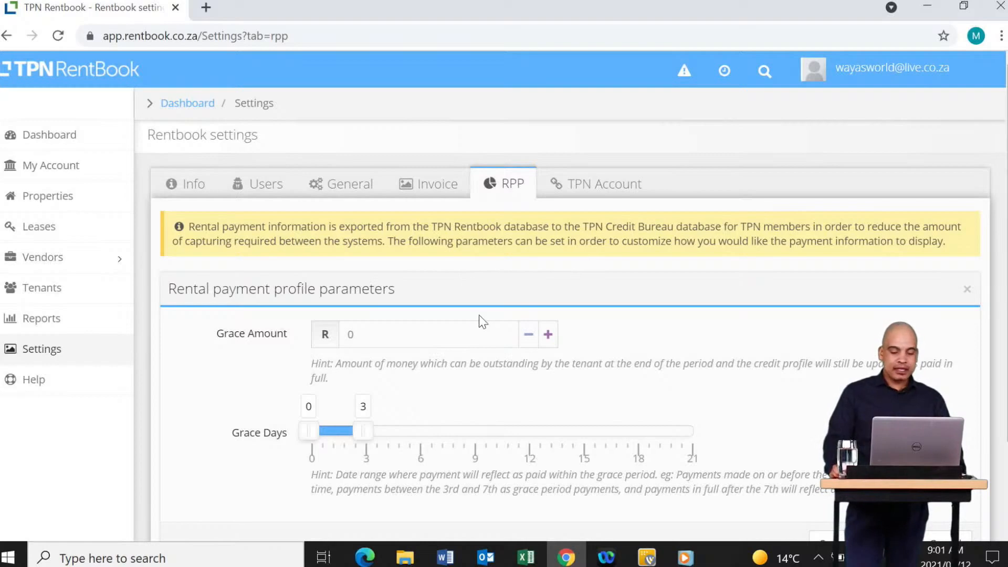
Adjust the RPP grace days range, ending at 3, then view the TPN Account login details.
left_click_drag(373, 431, 305, 442)
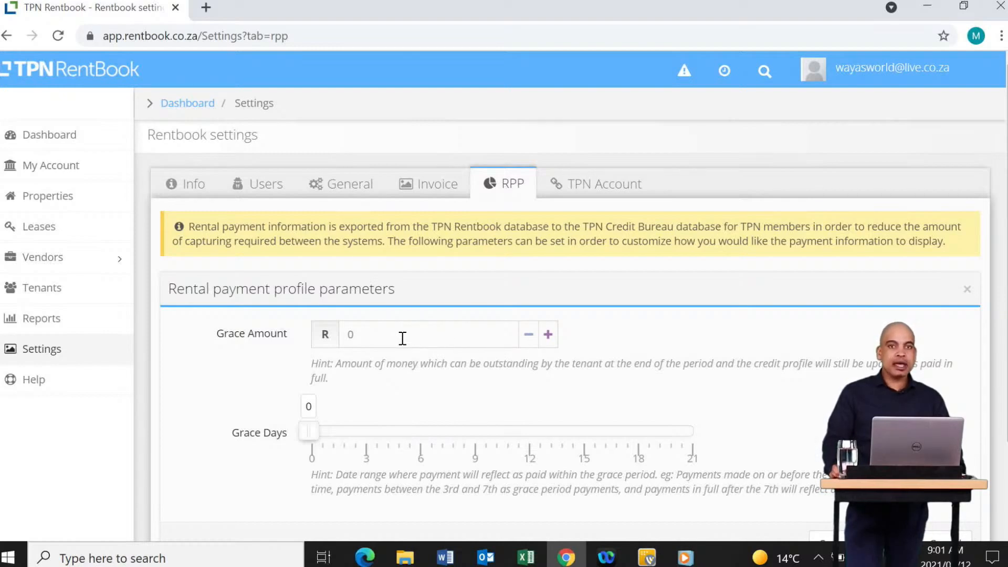
left_click_drag(387, 339, 325, 341)
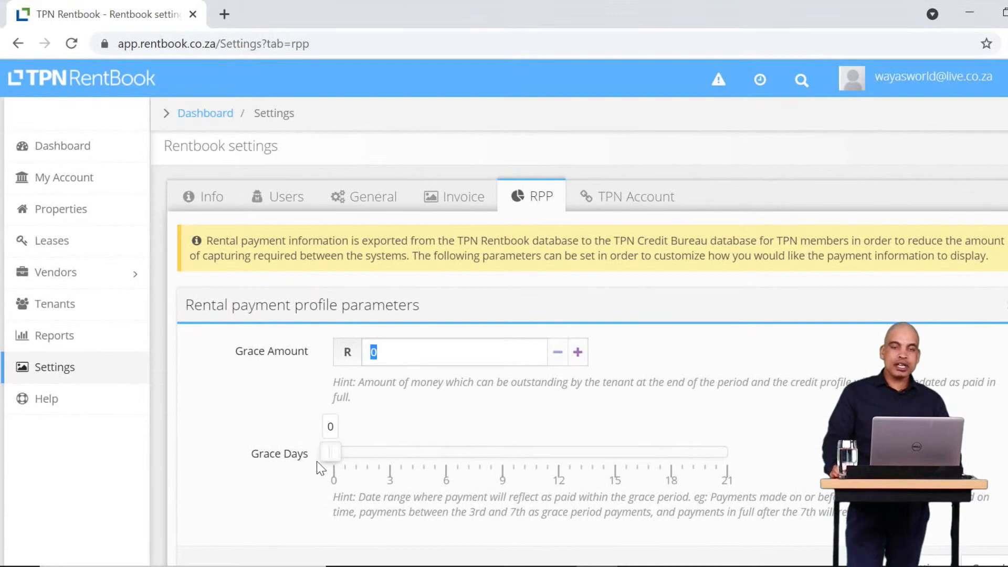
left_click_drag(335, 453, 462, 451)
left_click(339, 462)
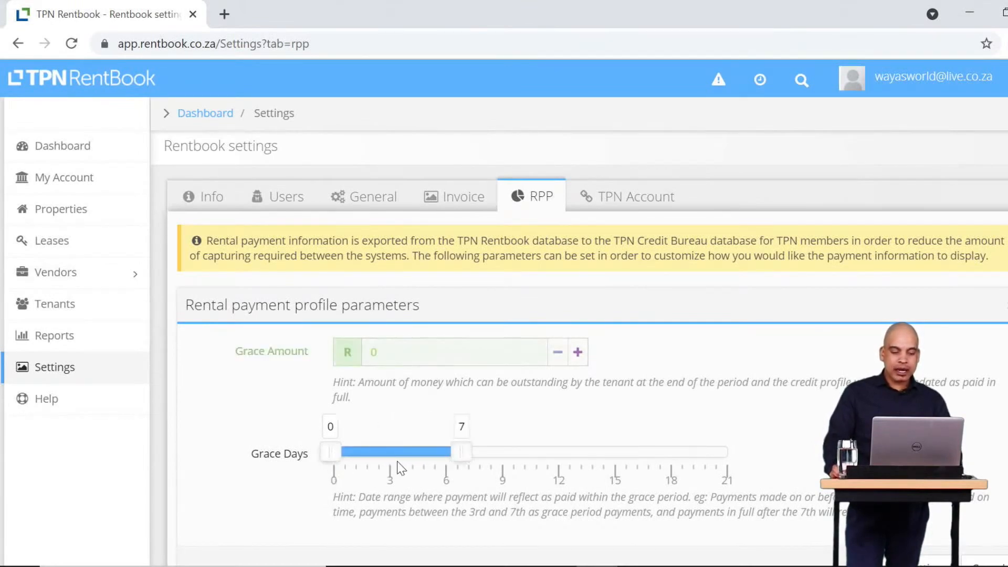
left_click_drag(338, 462, 396, 463)
left_click_drag(461, 452, 392, 458)
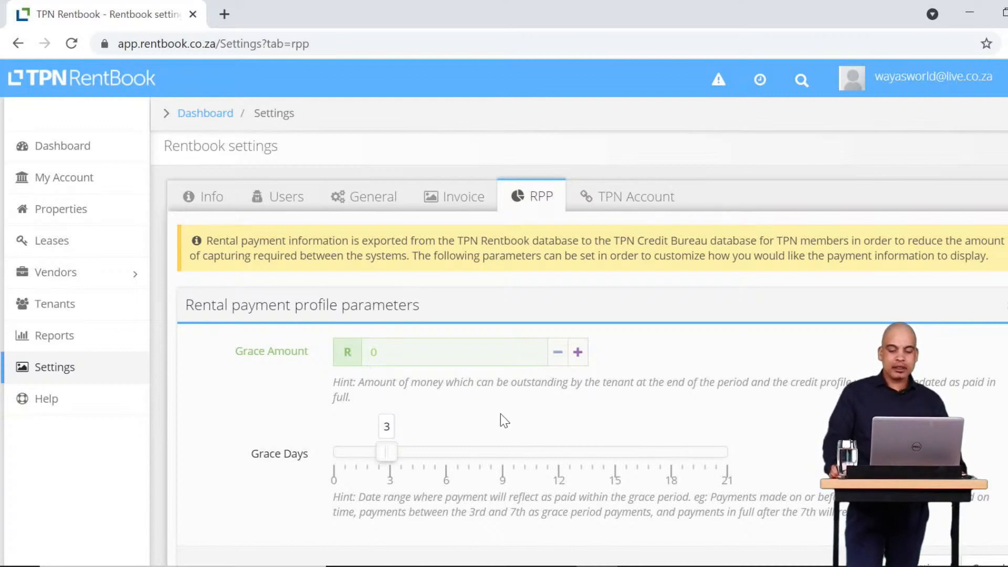
scroll(491, 430, "down", 2)
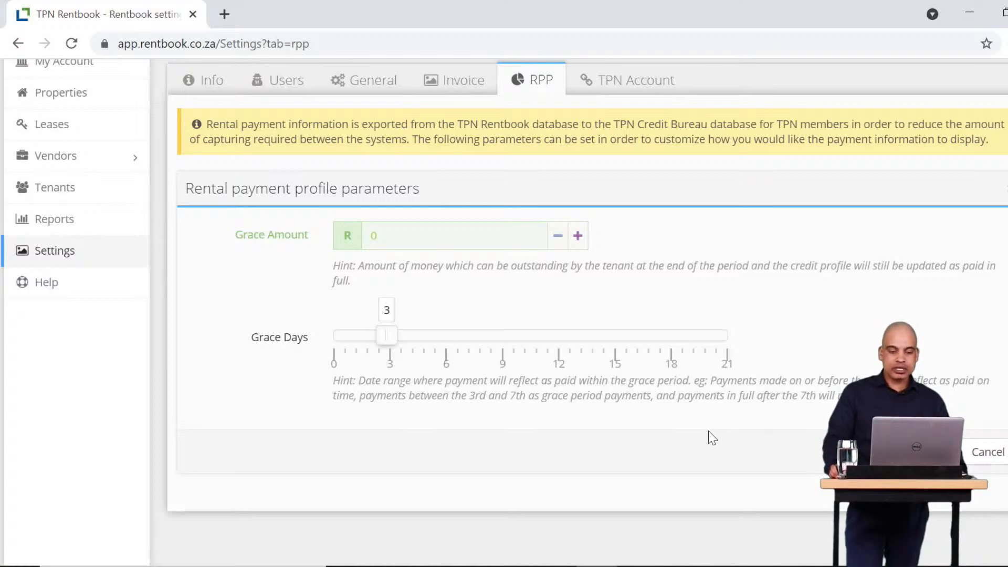
left_click(624, 89)
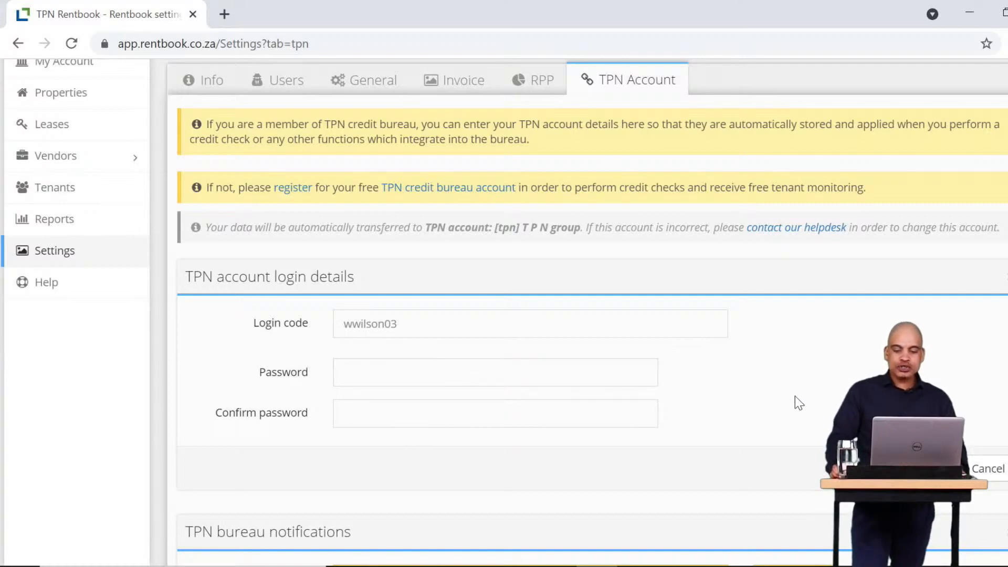
scroll(796, 400, "down", 3)
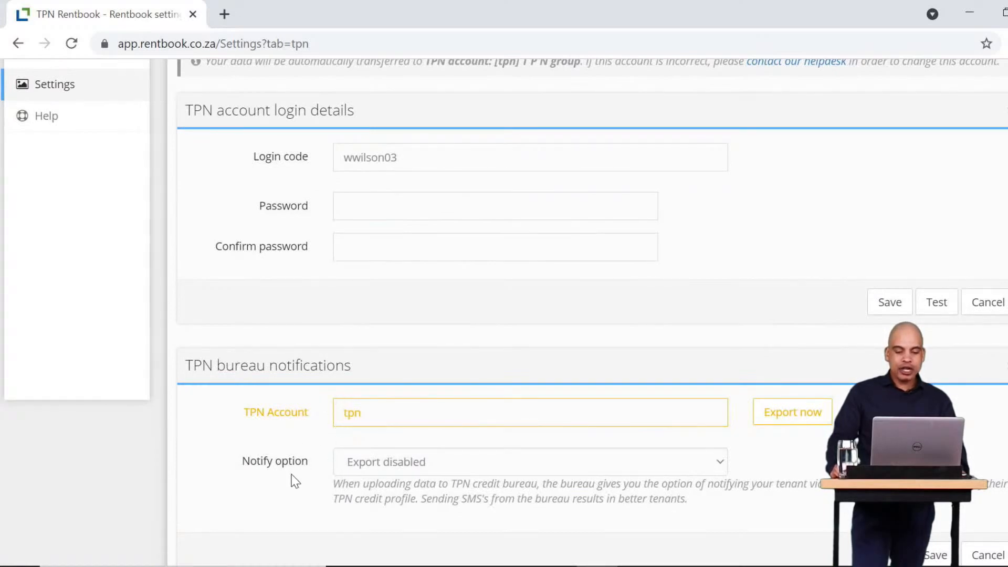
left_click(544, 463)
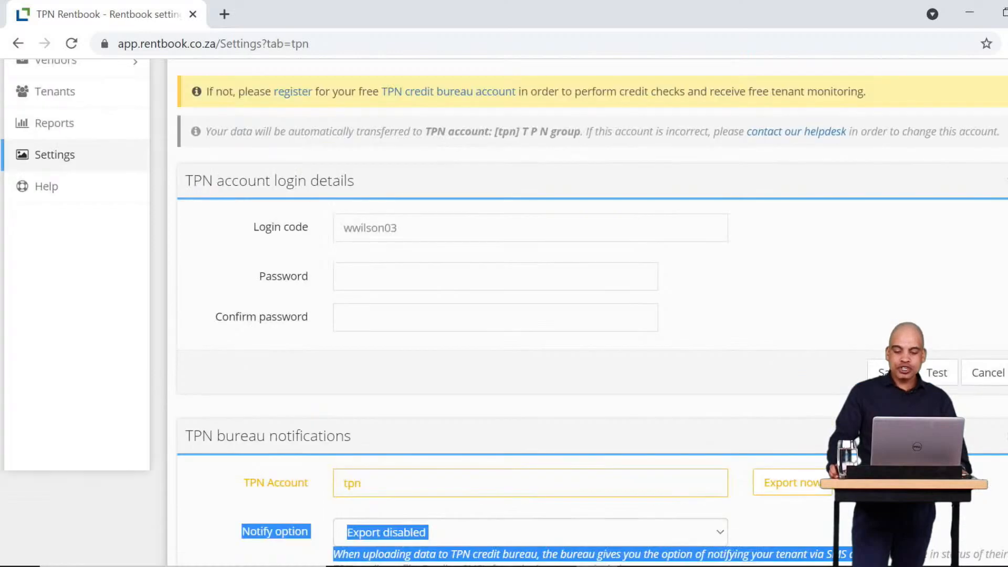
scroll(963, 505, "down", 3)
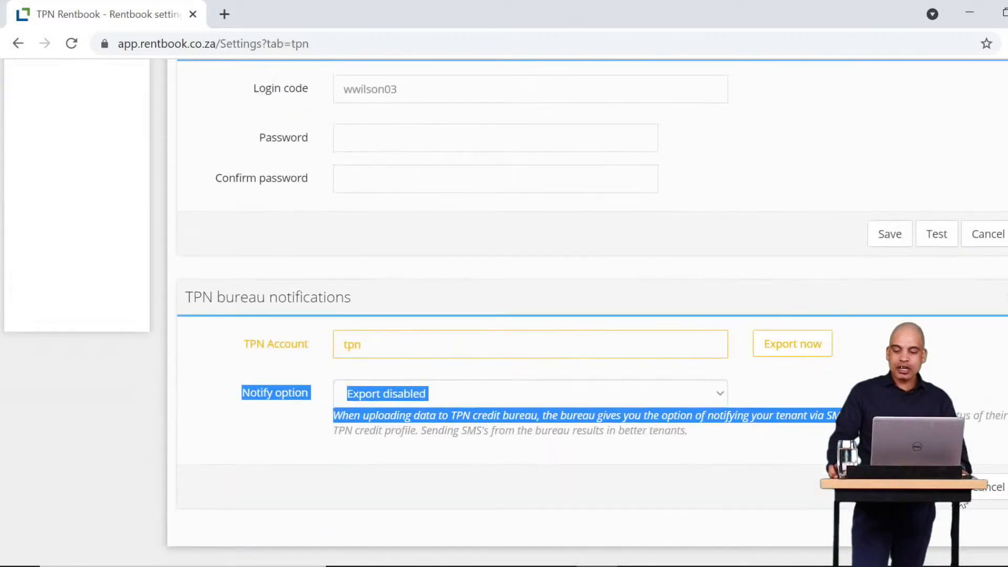
scroll(963, 505, "up", 6)
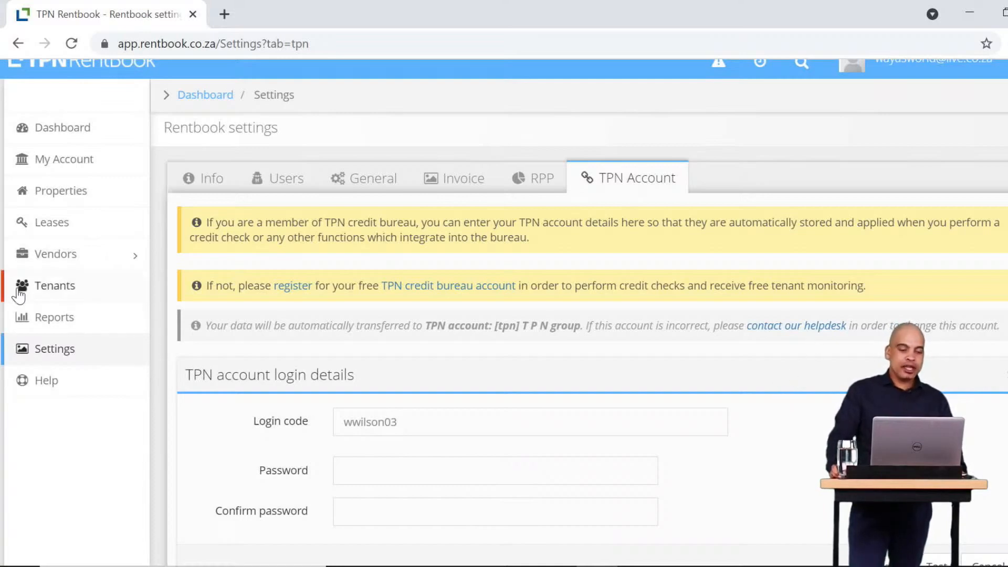
Glance at the Help topics, then go to the Tenants list.
left_click(50, 387)
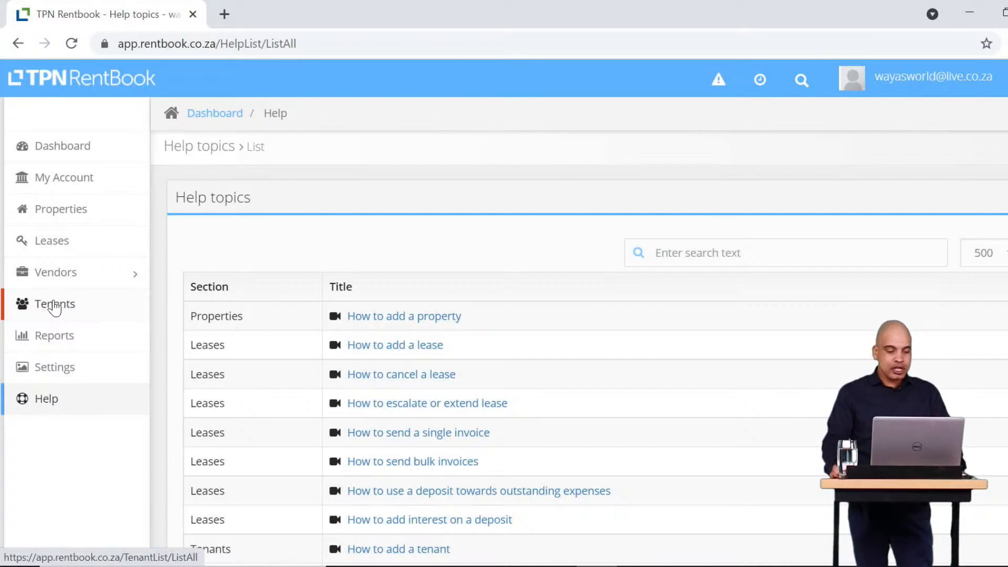
left_click(68, 305)
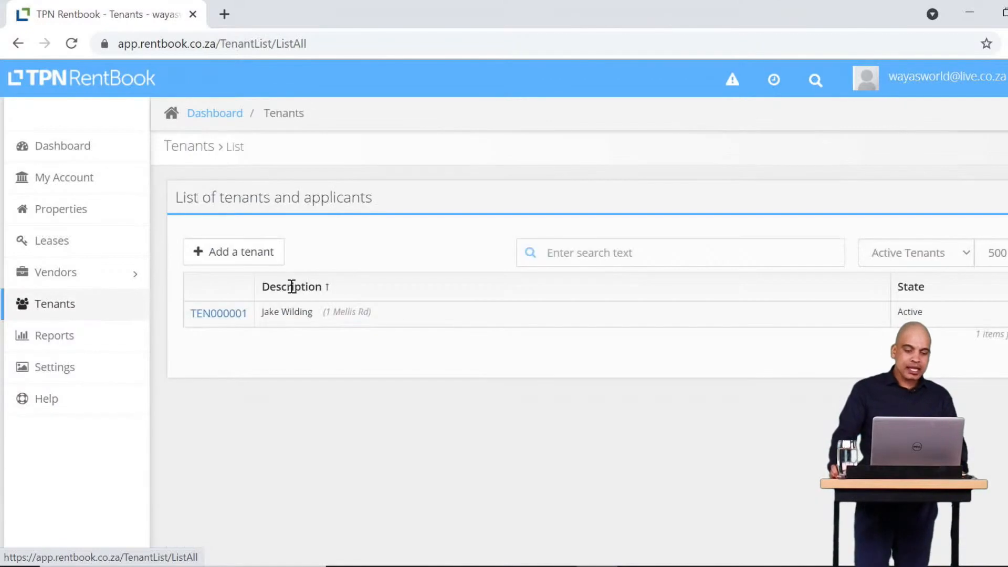
Start a new tenant, trying Business before keeping the type as Consumer.
left_click(257, 270)
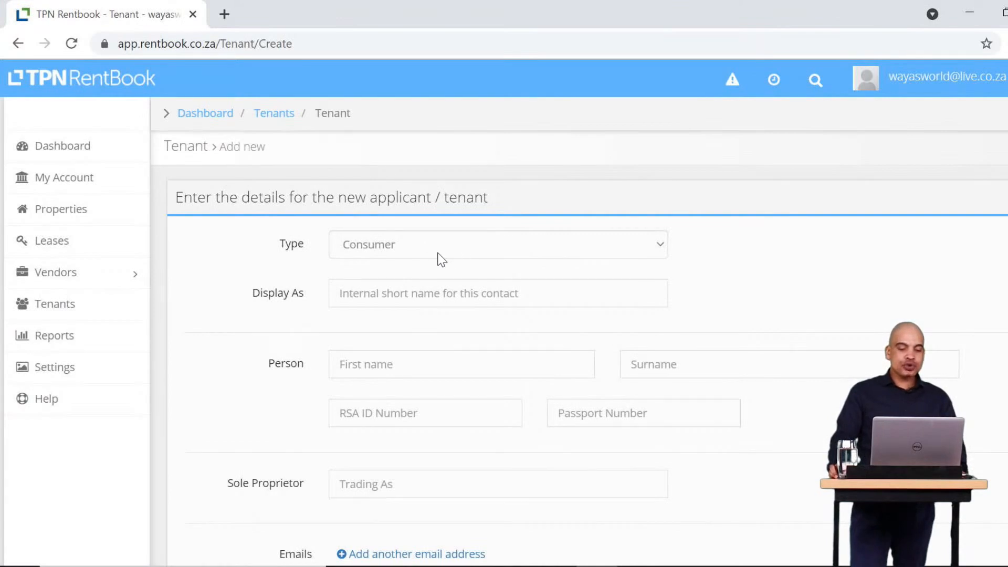
left_click(427, 249)
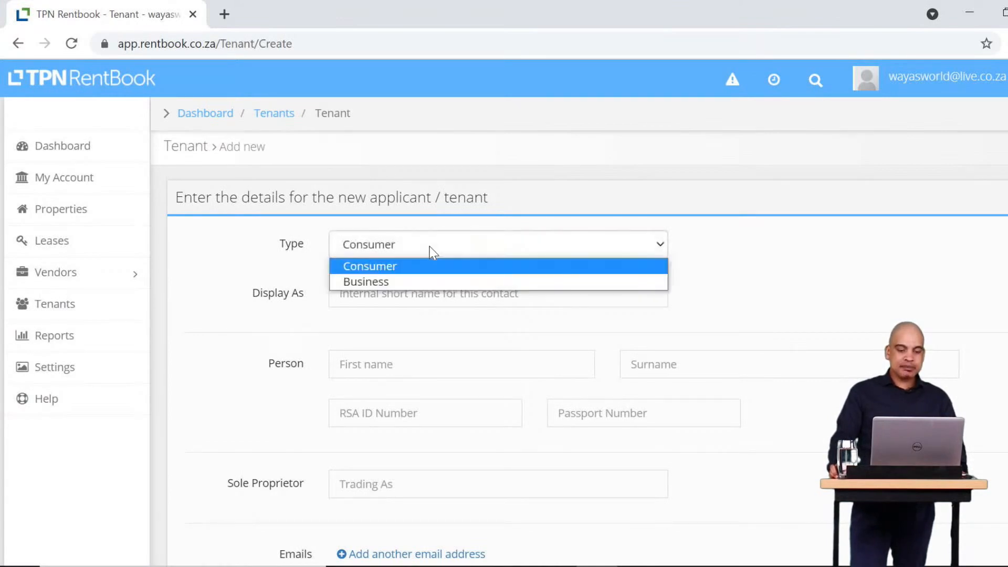
left_click(395, 281)
left_click(386, 244)
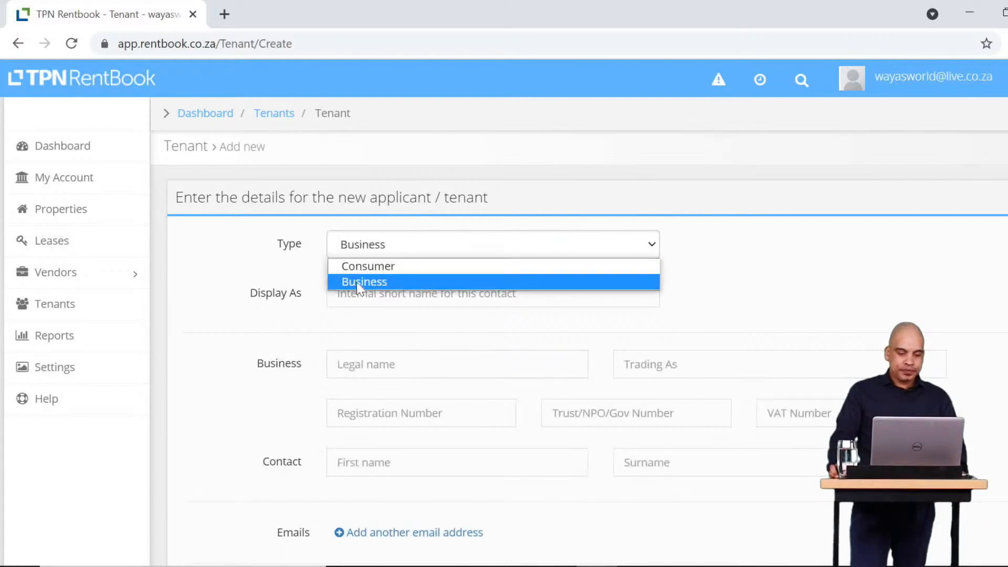
left_click(367, 265)
Enter the tenant's first name, surname and RSA ID number.
left_click(376, 368)
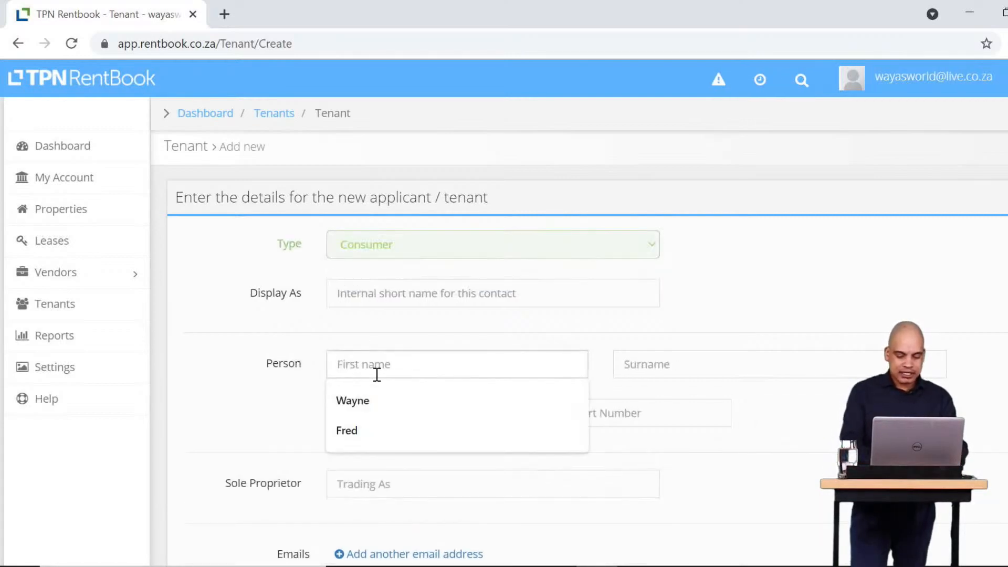
key("Tab")
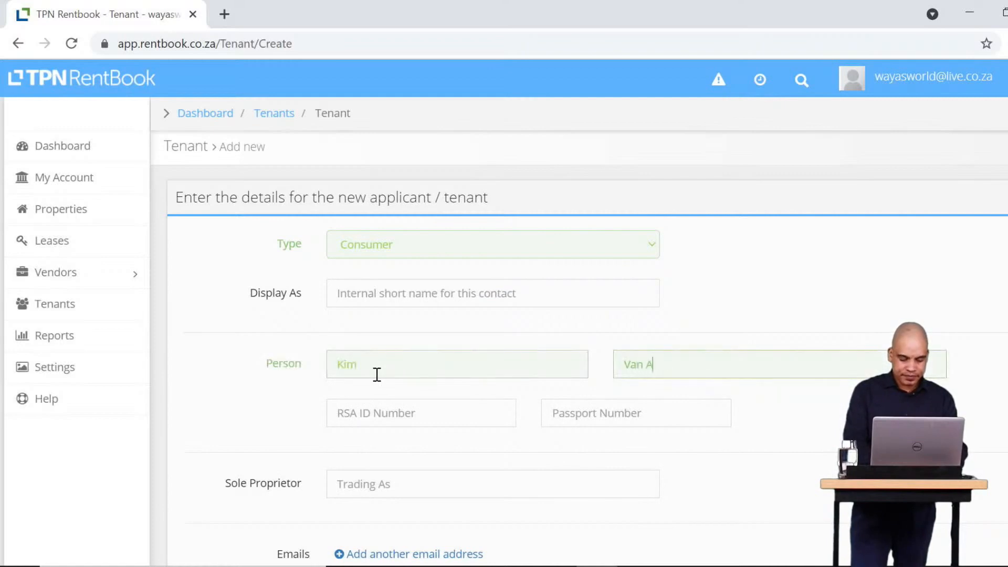
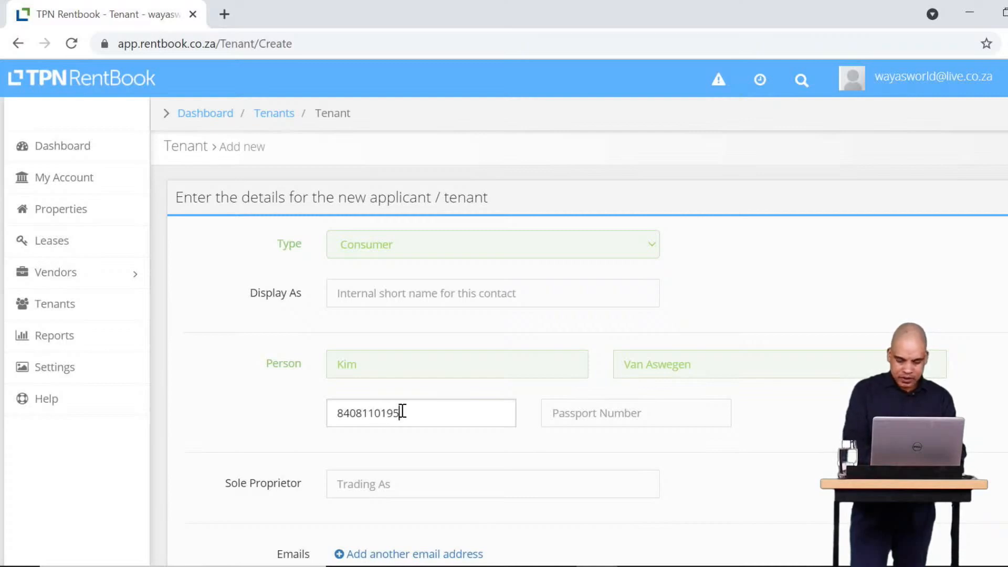
scroll(525, 467, "down", 3)
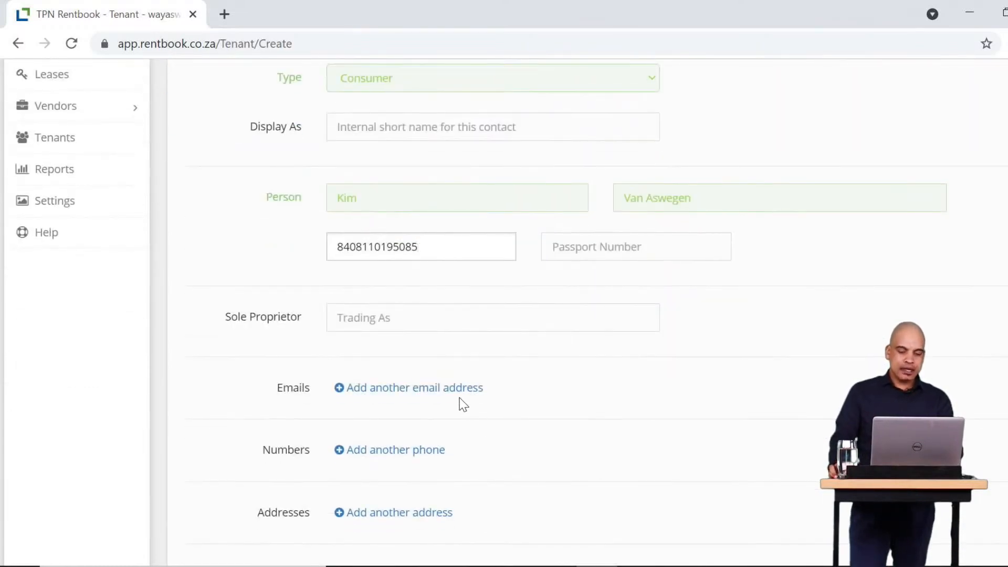
Add the tenant's e-mail address and mobile number.
left_click(453, 391)
left_click(451, 397)
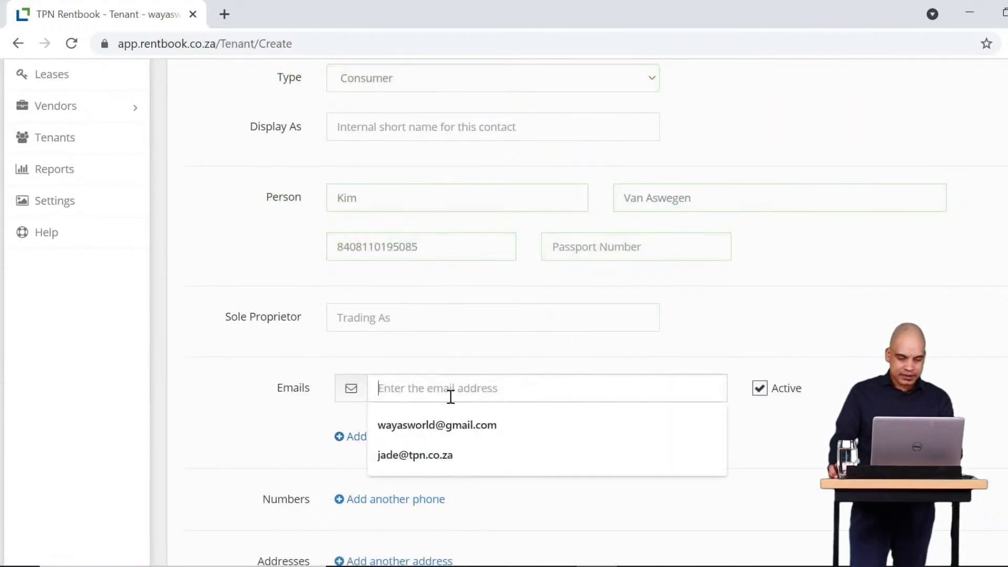
left_click(459, 427)
left_click(404, 501)
left_click(614, 496)
left_click(590, 536)
scroll(578, 473, "down", 4)
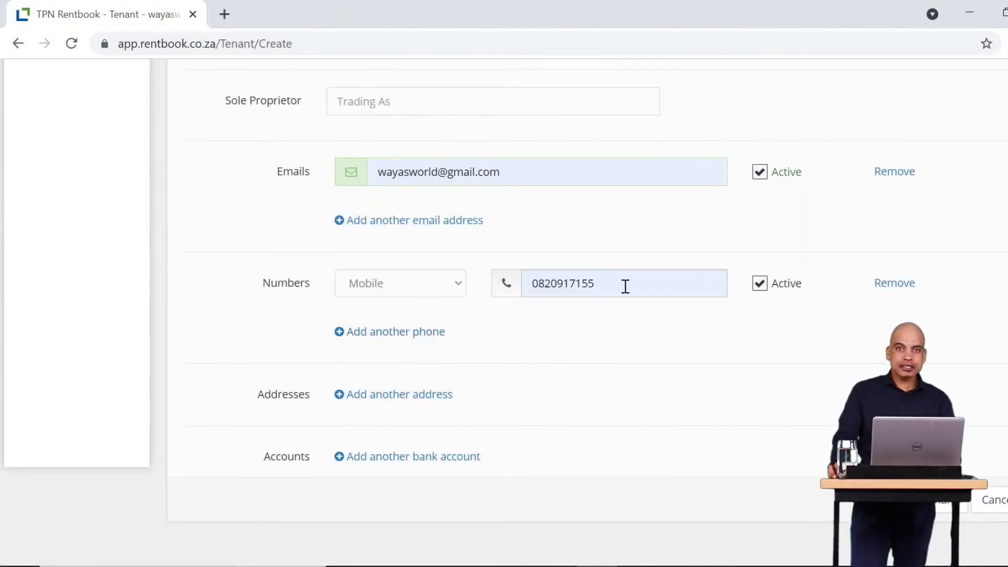
Fill in the tenant's residential address with street, suburb, Gauteng province and postal code, then save.
left_click(423, 397)
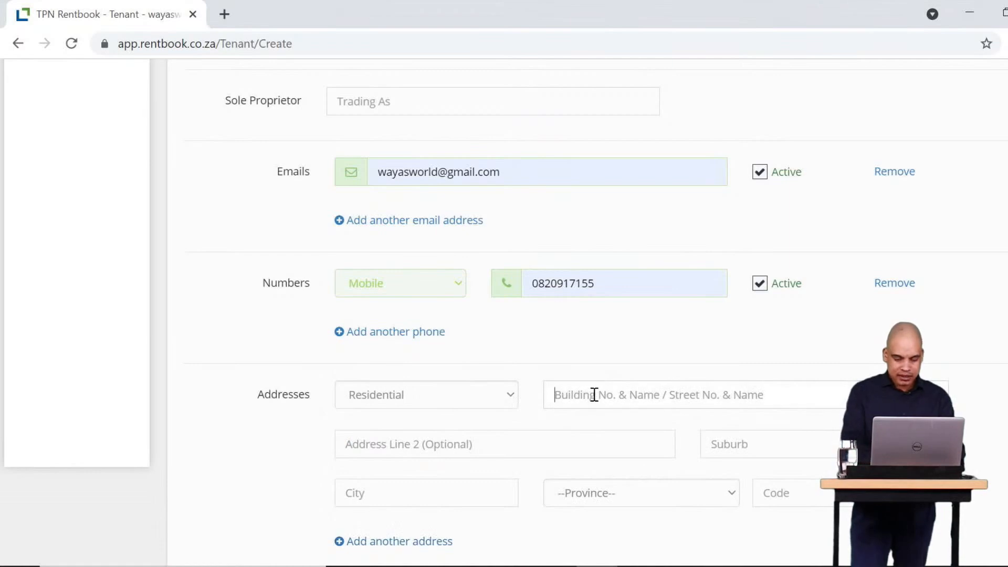
key("Tab")
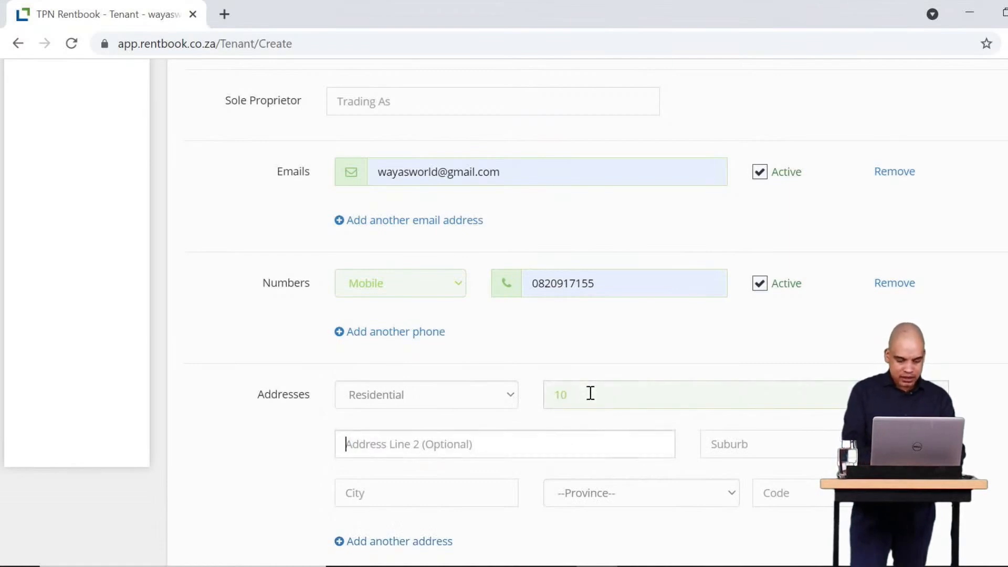
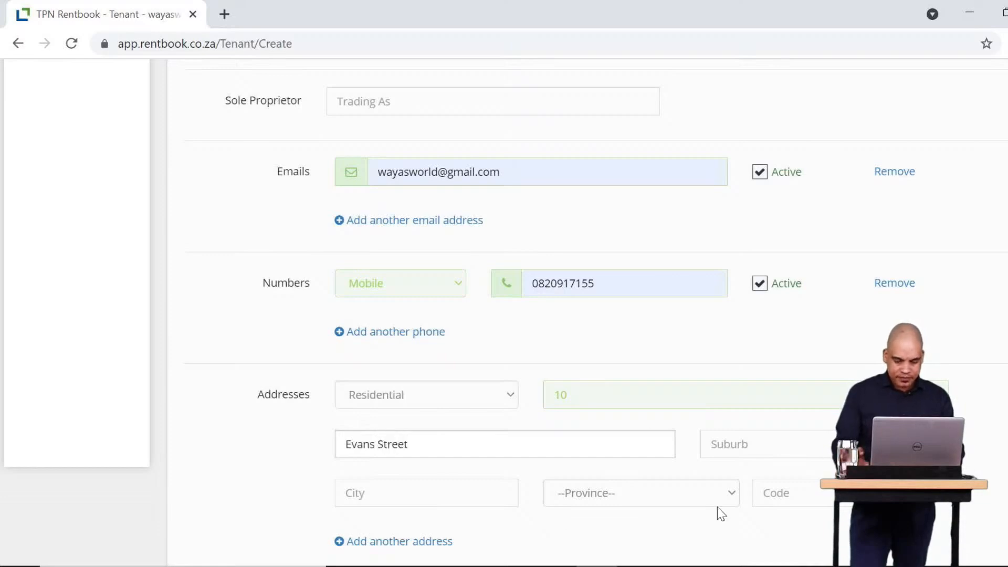
left_click(804, 445)
type("F")
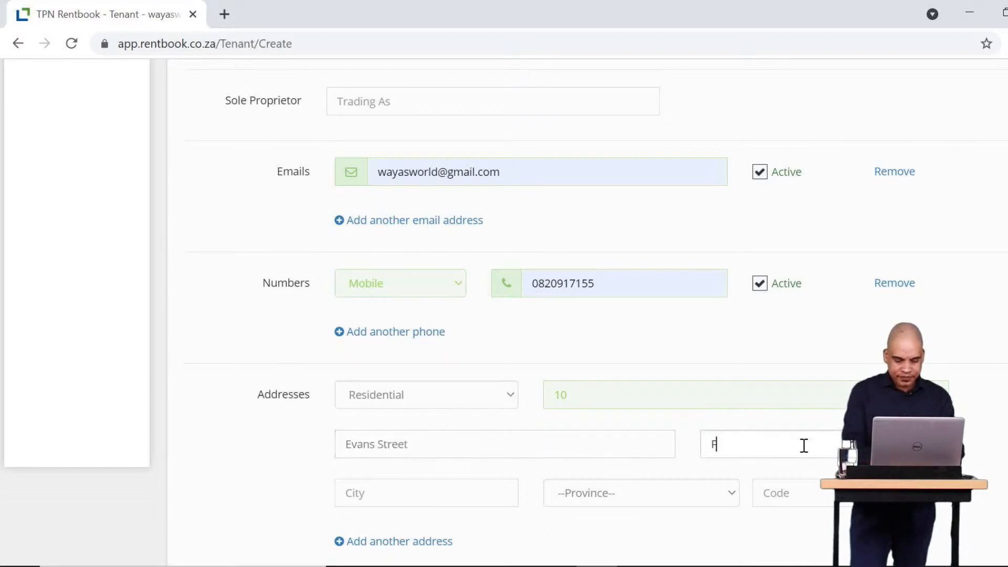
type("oresthill")
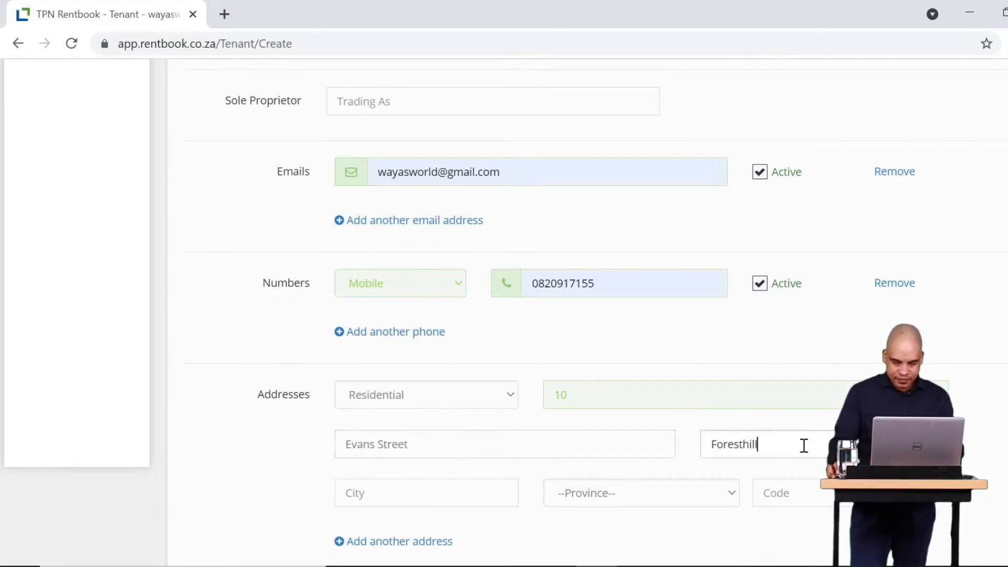
left_click(806, 498)
left_click(640, 494)
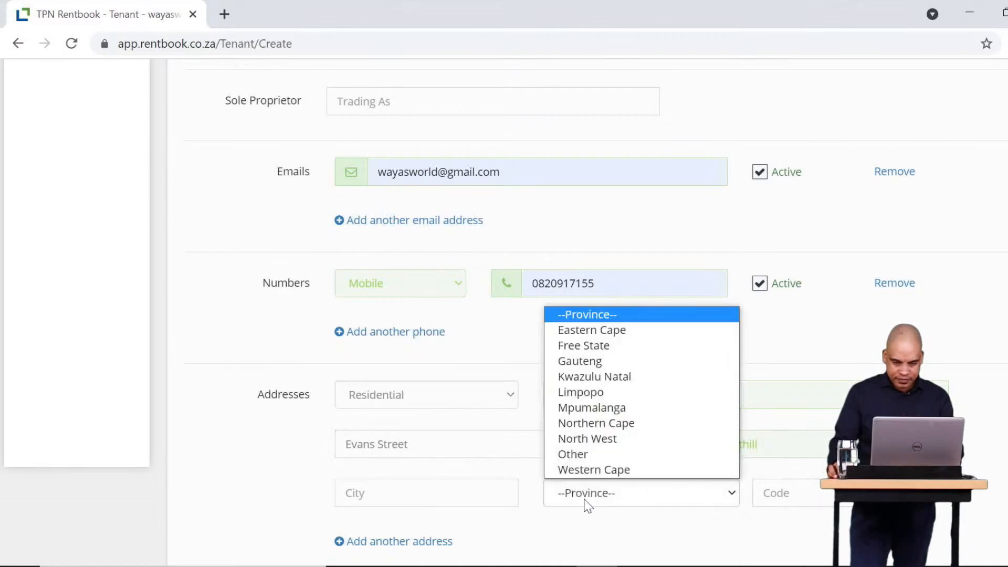
left_click(611, 363)
left_click(813, 502)
type("2092")
scroll(980, 527, "down", 3)
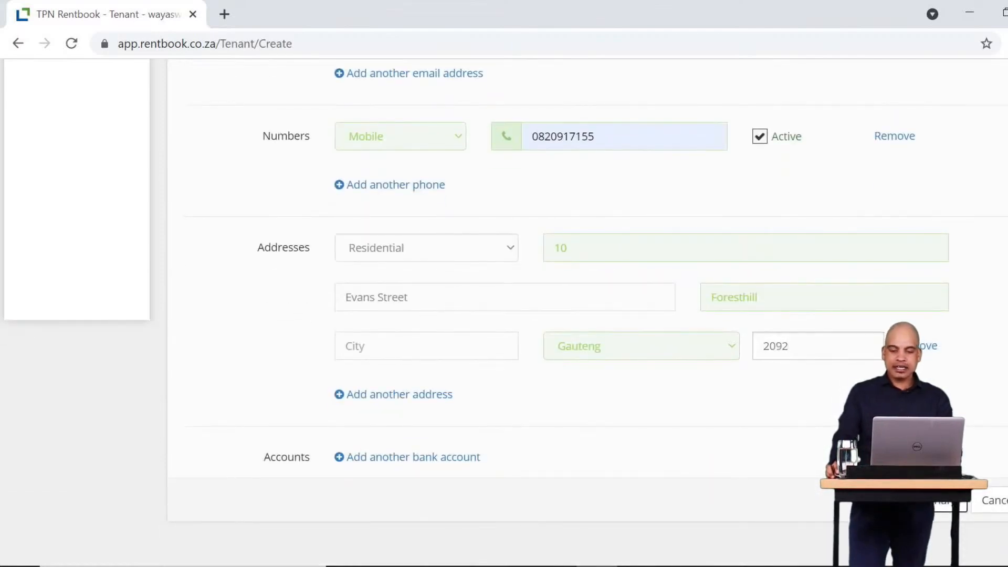
left_click(929, 500)
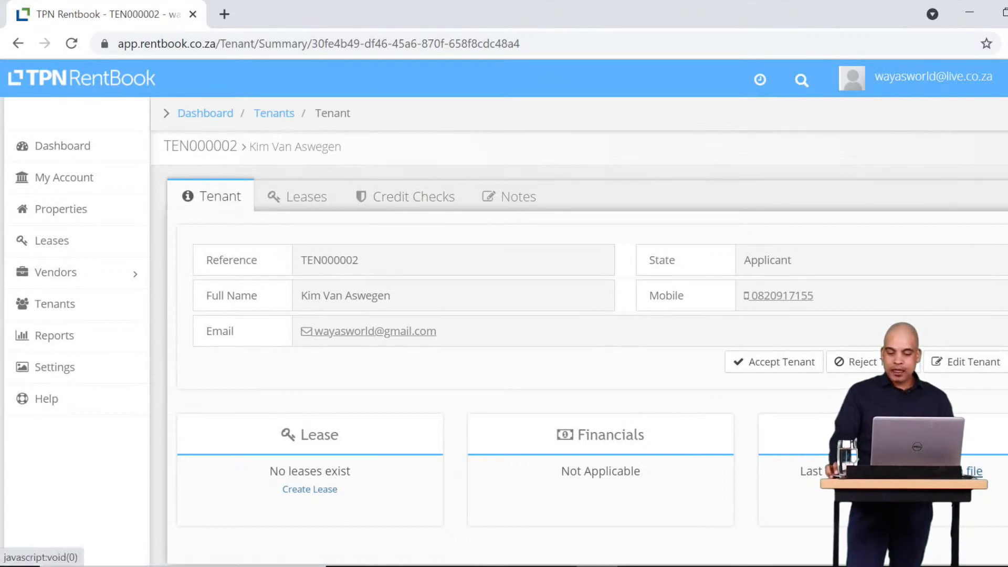
Request the new tenant's credit file from the TPN bureau.
left_click(943, 472)
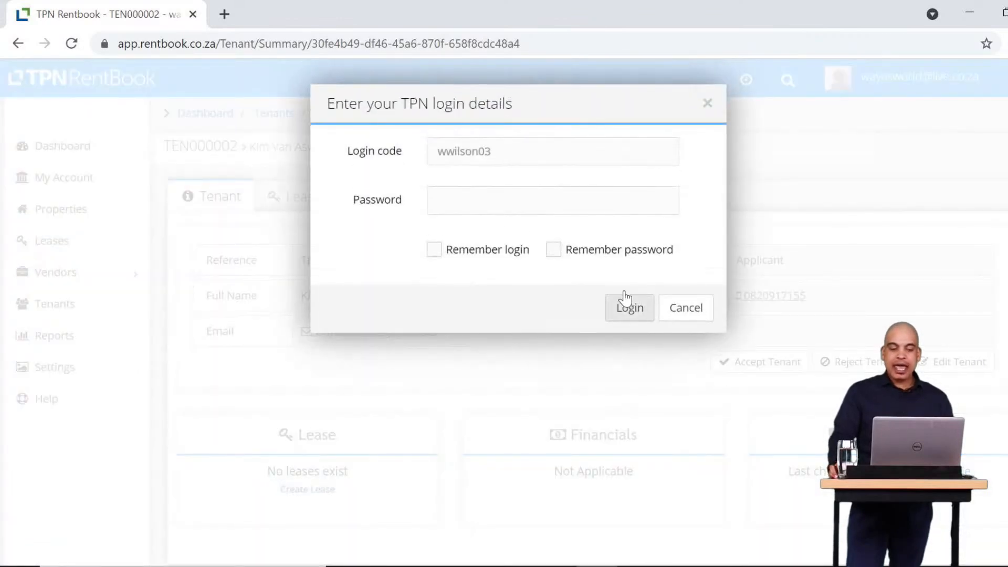
Sign in to the TPN credit bureau with the account password, remembering both login and password.
left_click(493, 197)
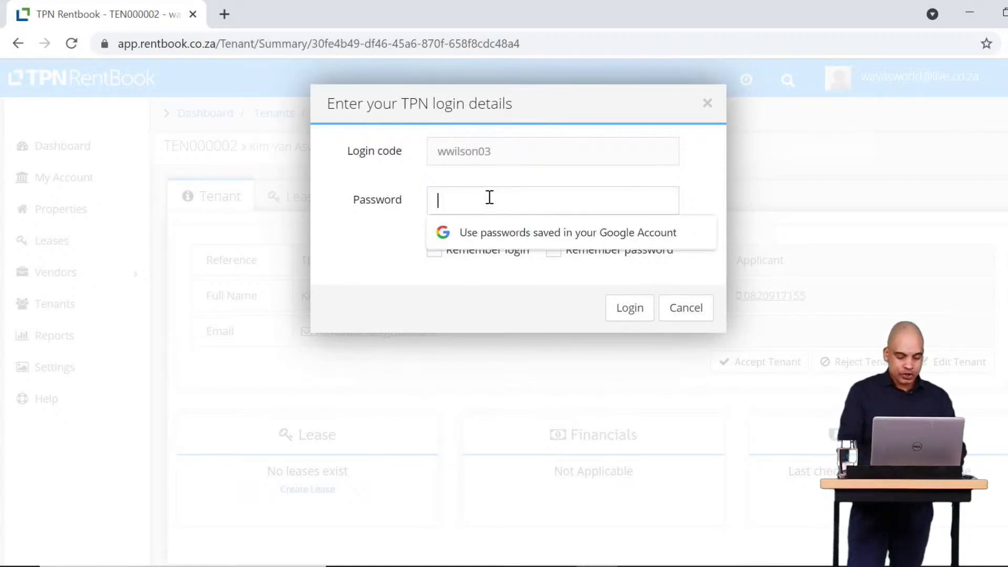
type("•••")
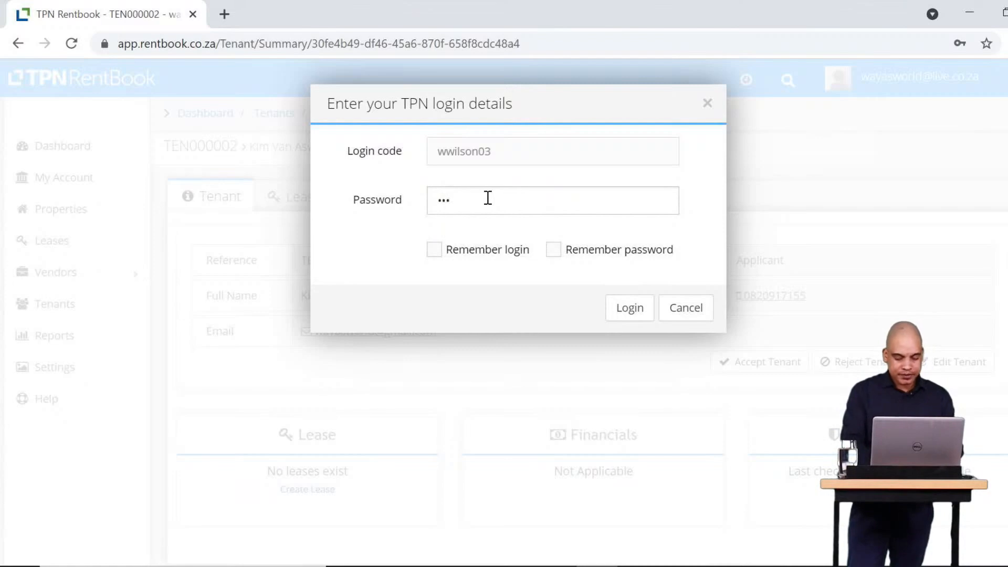
type("•••••••")
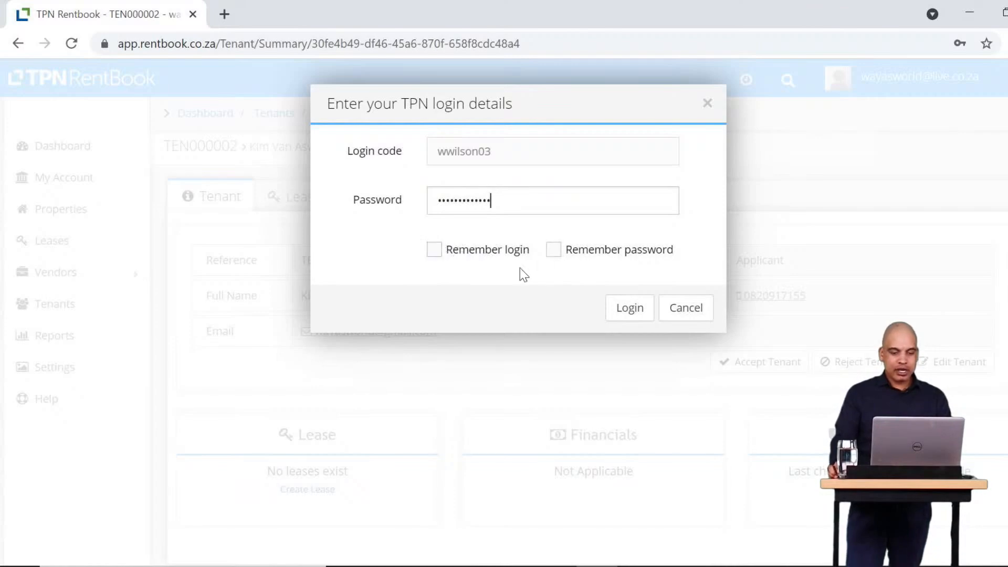
left_click(442, 252)
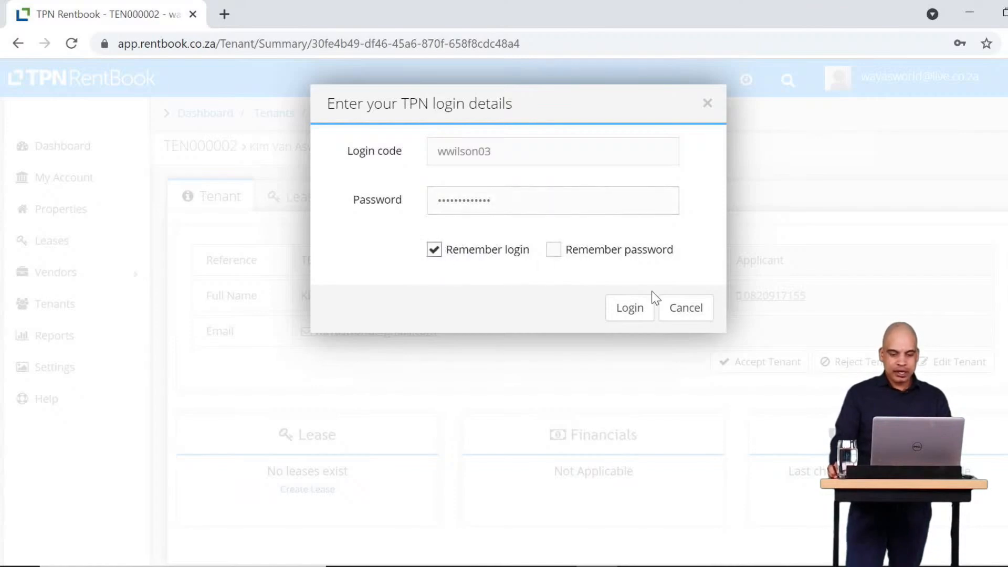
left_click(554, 255)
left_click(630, 309)
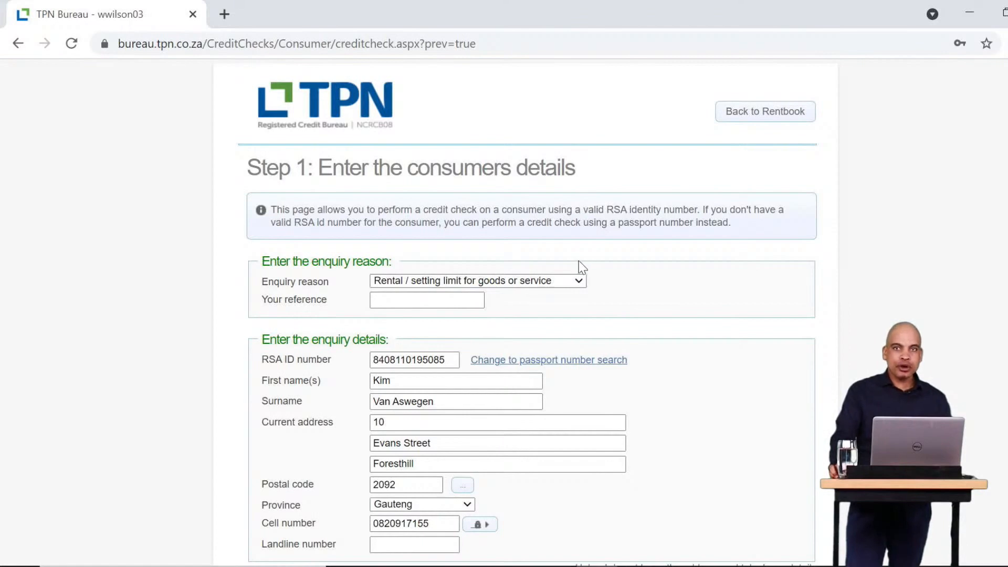
Scroll down through the consumer credit check form.
scroll(559, 258, "down", 3)
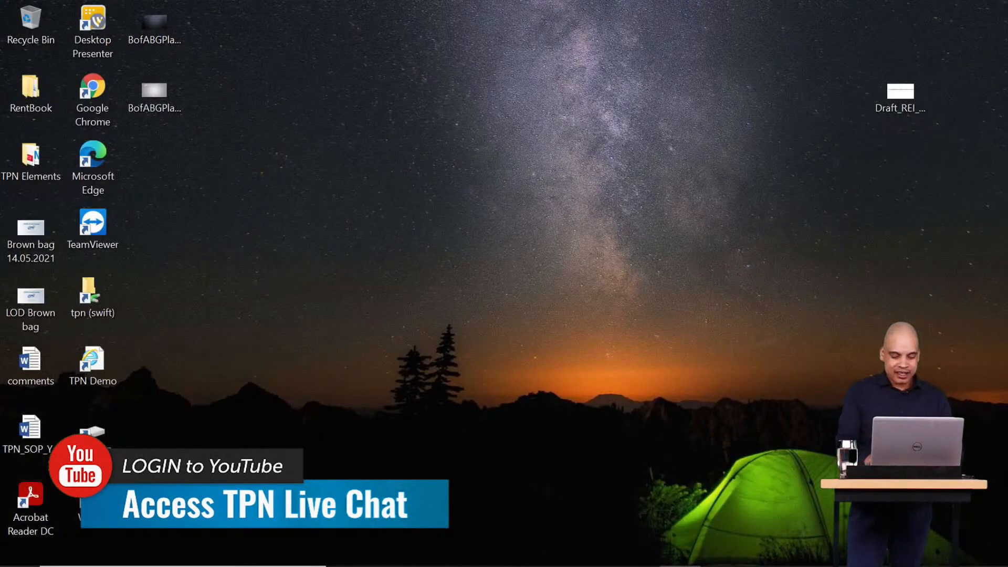
Launch Google Chrome from the Start search and go to rentbook.co.za.
key("super")
type("chrone")
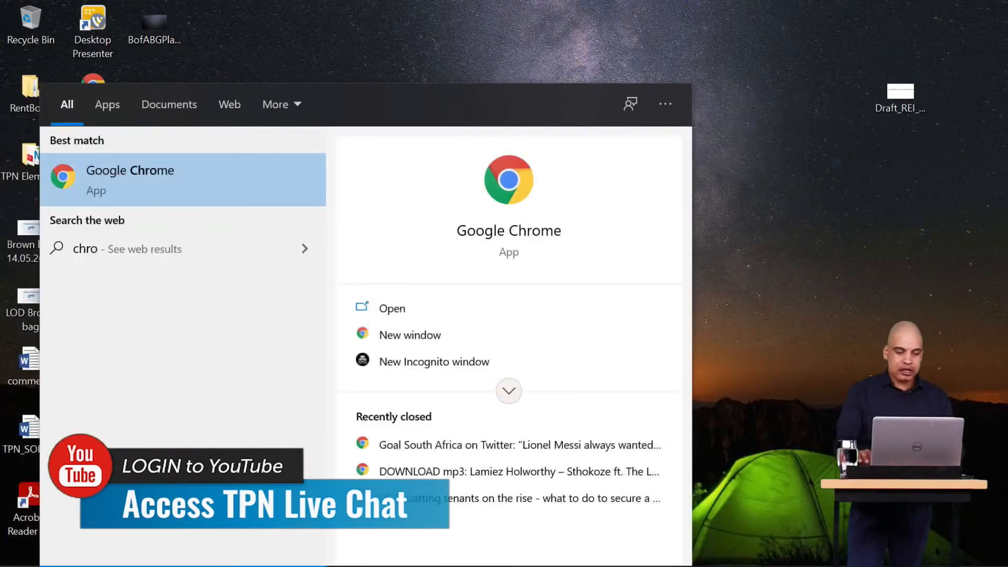
left_click(198, 191)
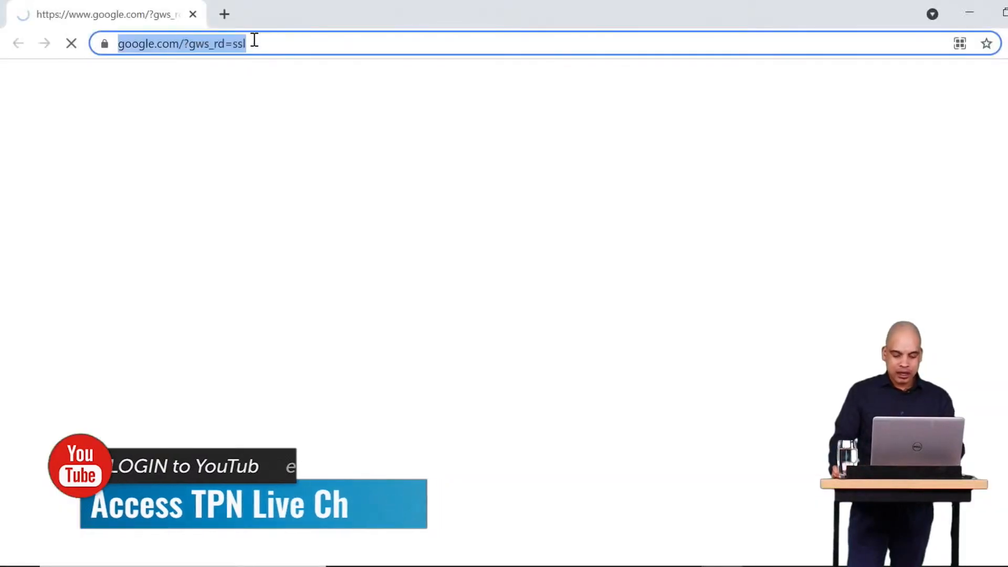
type("rentbook.co.za")
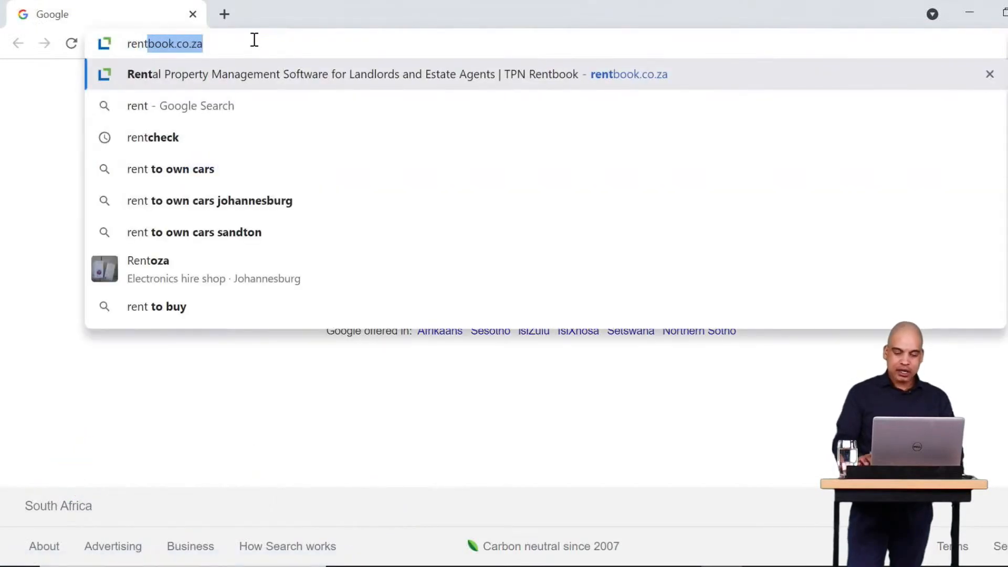
key("Return")
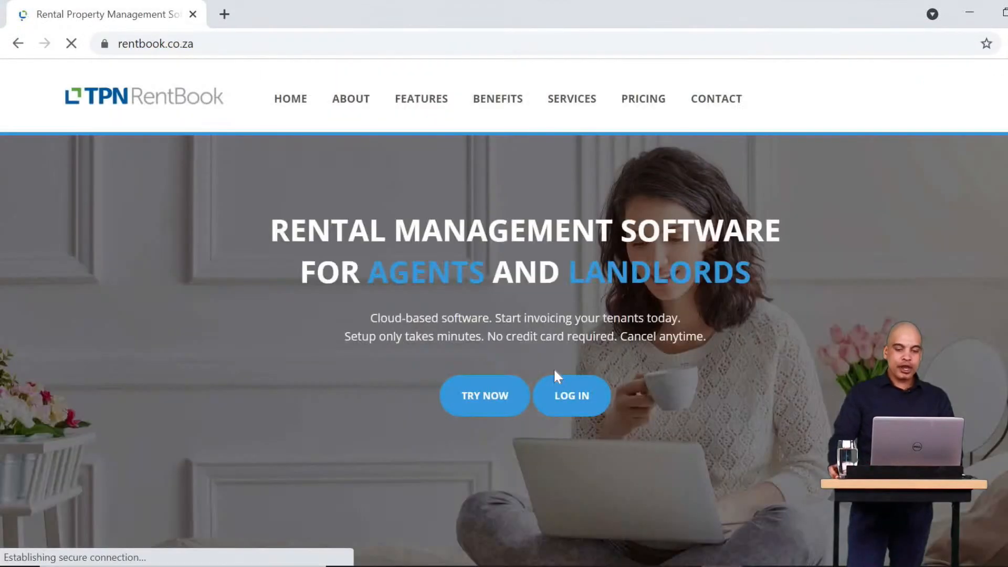
On the RentBook login page, submit the saved e-mail address with a password.
left_click(562, 400)
left_click(522, 362)
left_click(509, 396)
left_click(502, 406)
type("•••")
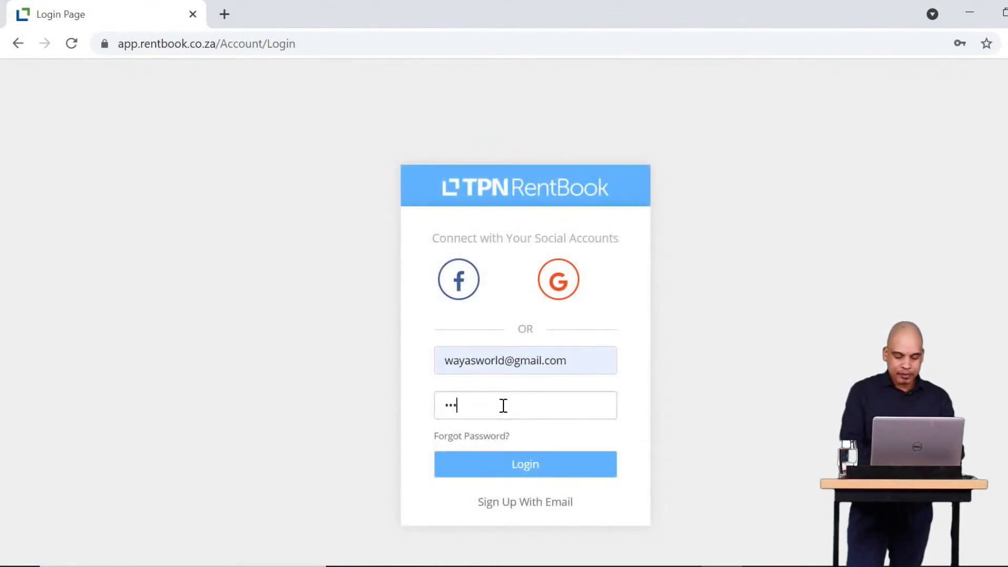
key("Return")
Re-enter the account password and retry the login after it is rejected.
left_click(530, 437)
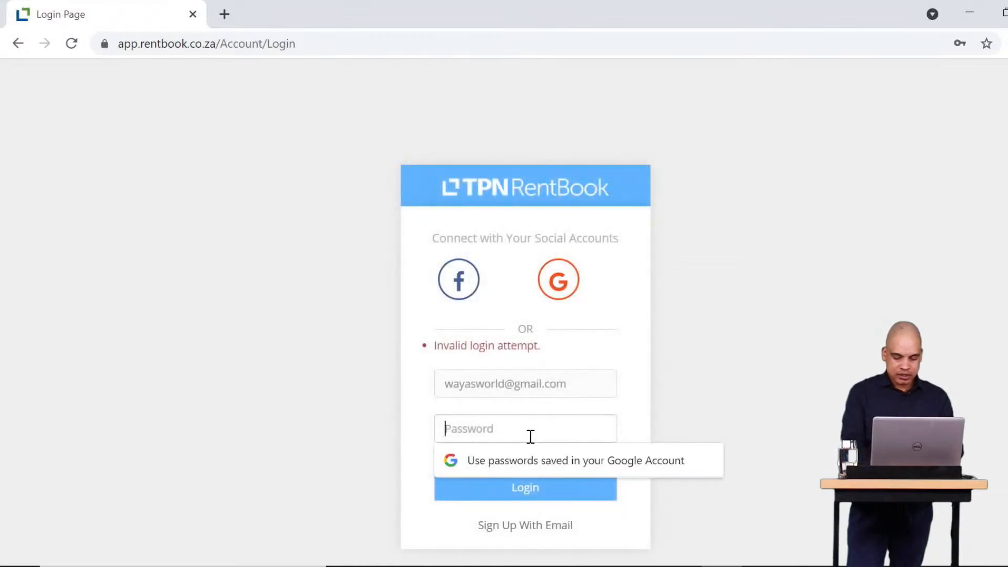
type("•••")
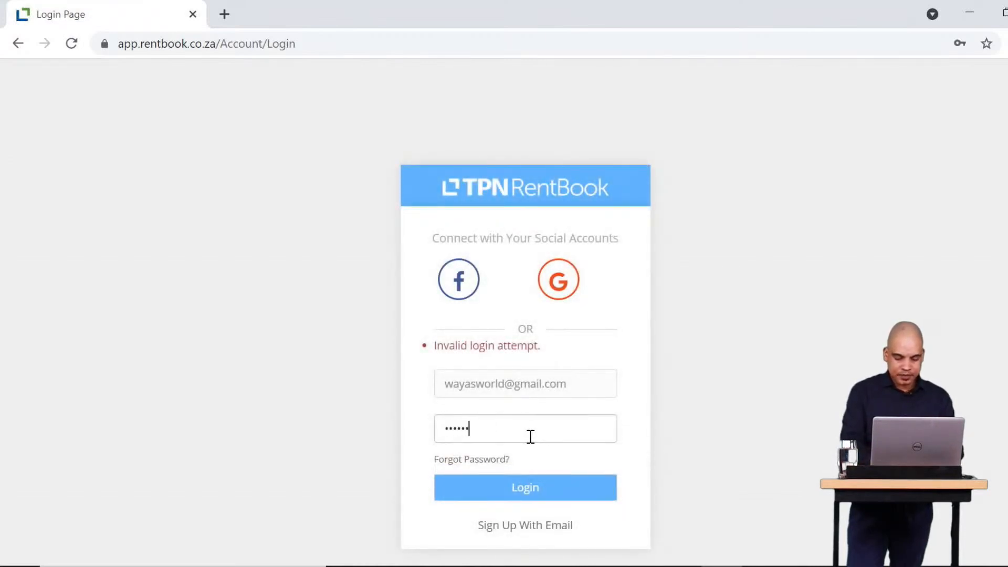
type("••••••••••")
key("Return")
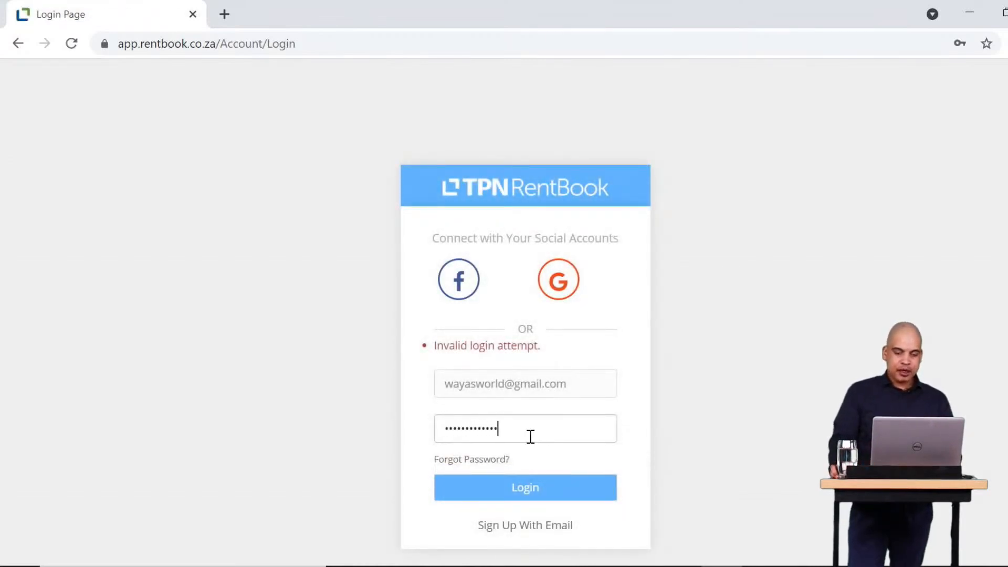
left_click(492, 429)
type("•••")
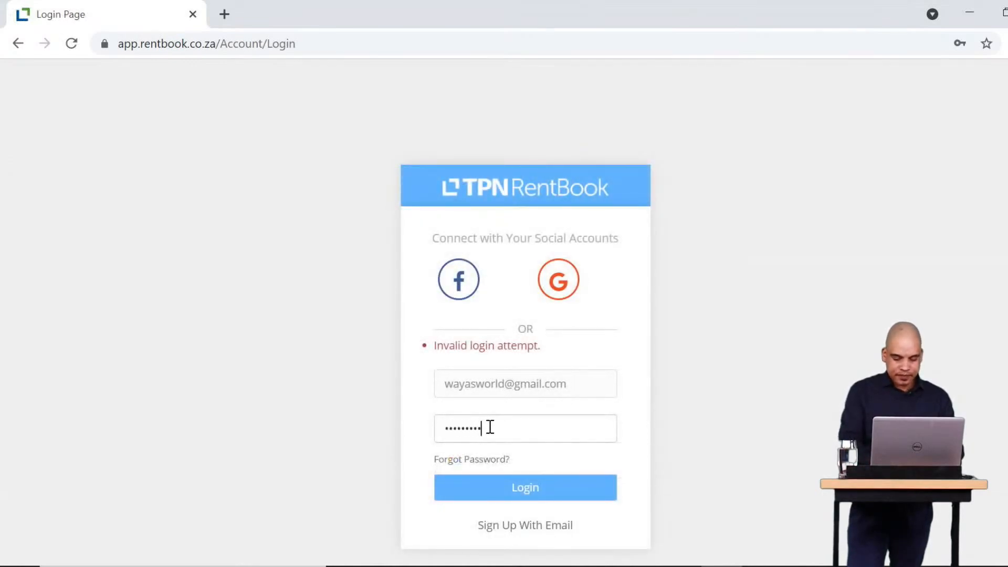
Switch to the saved staff login from the e-mail autofill and log in.
key("shift+Tab")
type("wayl")
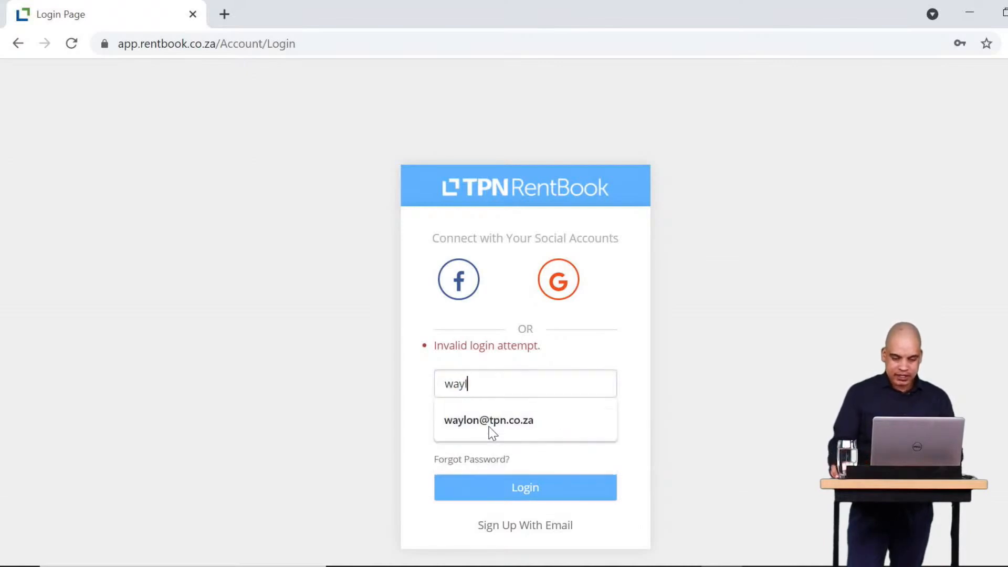
left_click(538, 420)
left_click(526, 496)
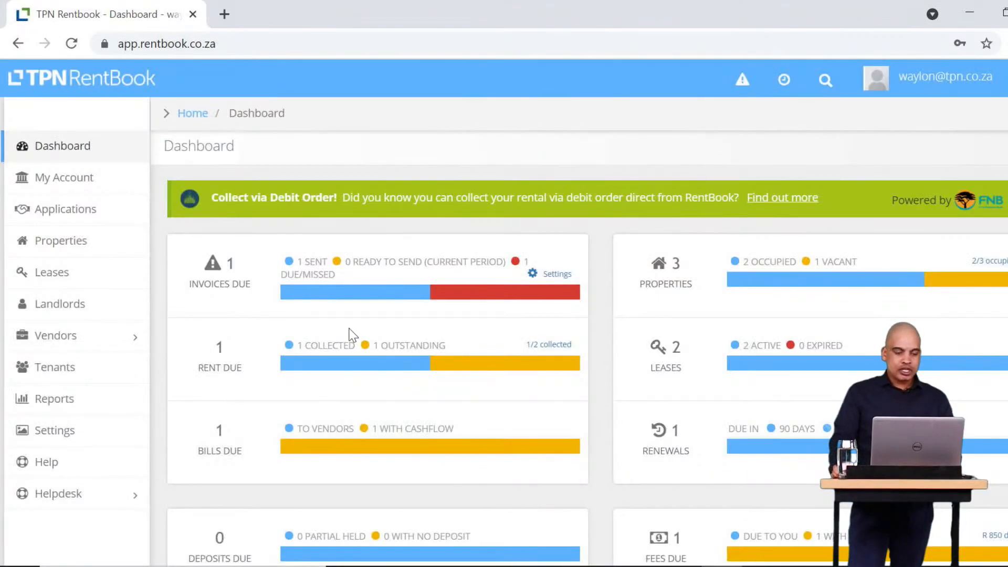
Use Helpdesk > Login As to find the landlord's account and log in as that user.
left_click(97, 494)
left_click(74, 525)
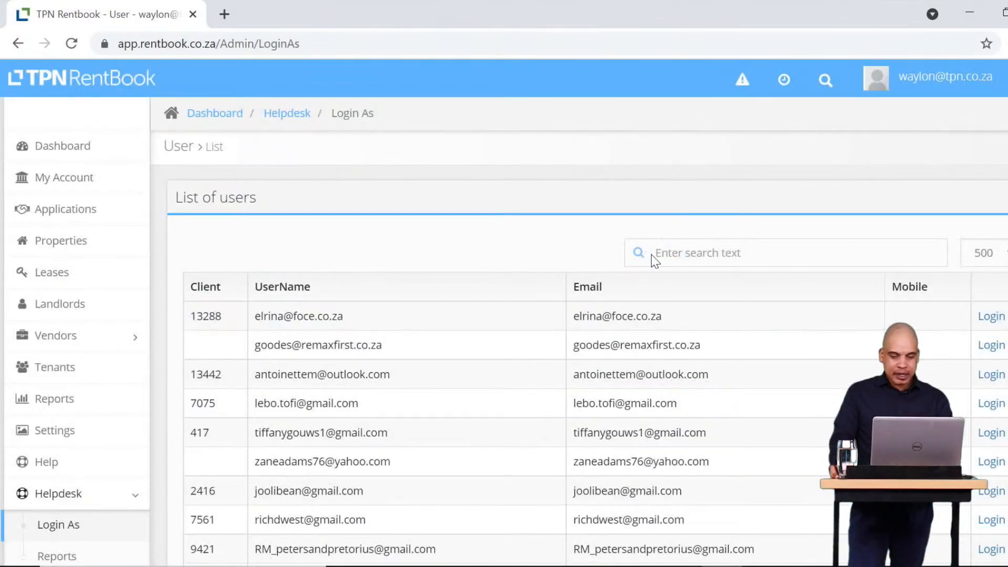
left_click(654, 256)
type("wayas")
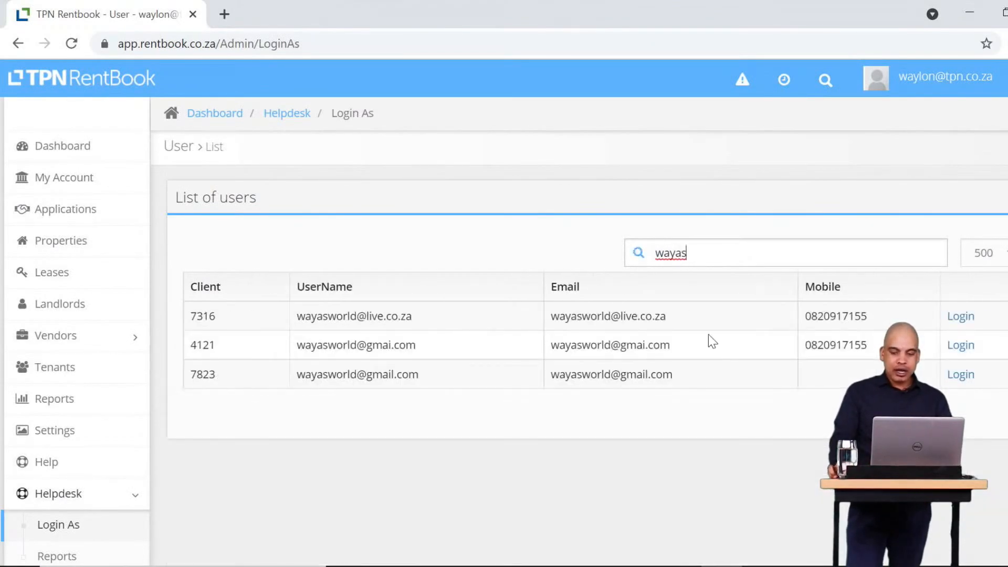
left_click(959, 317)
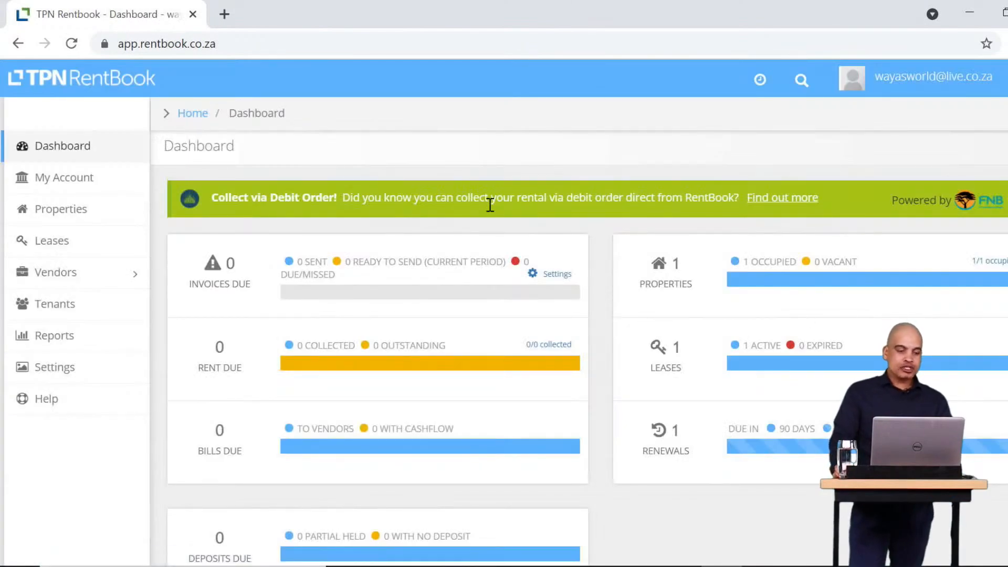
left_click(97, 220)
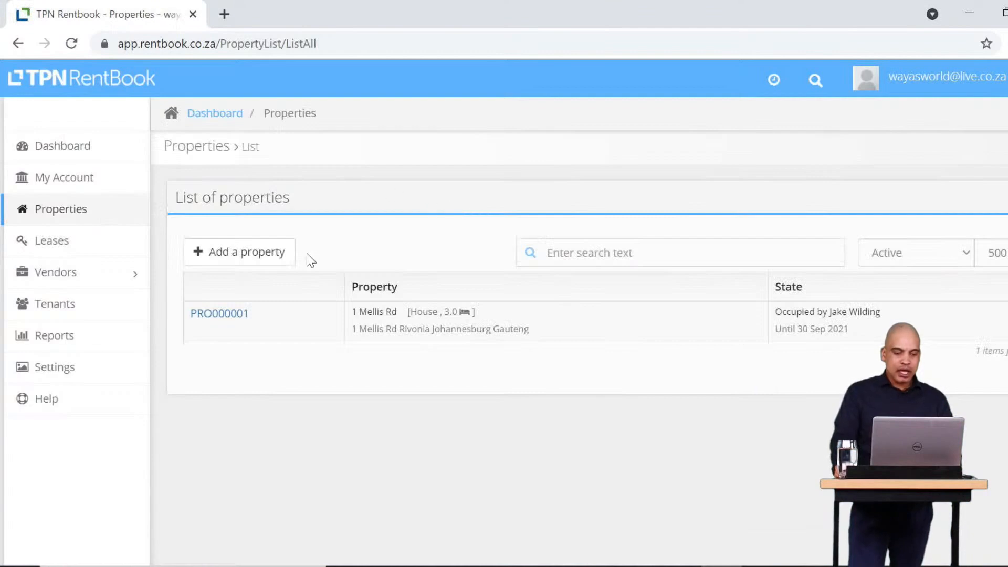
left_click(260, 257)
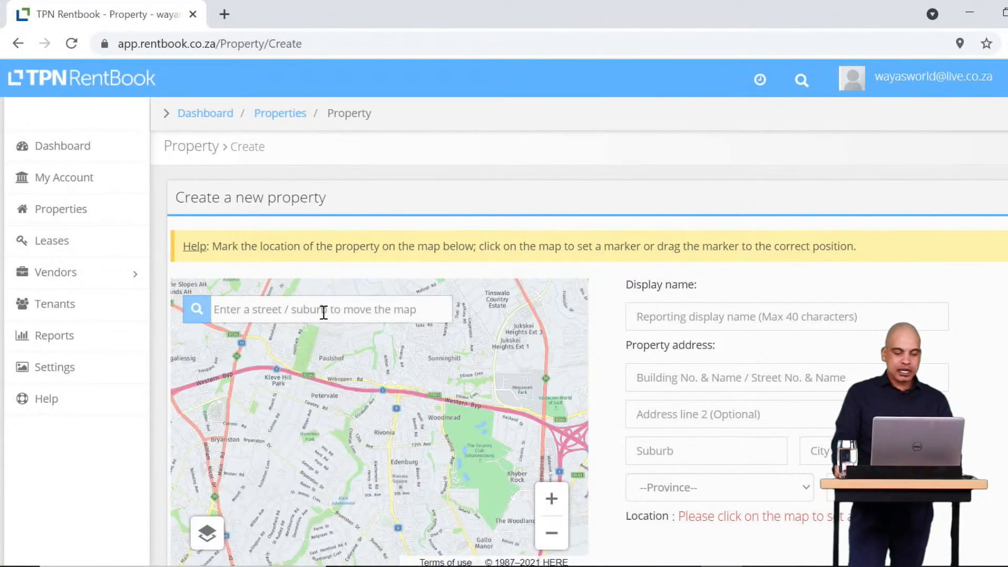
left_click(318, 309)
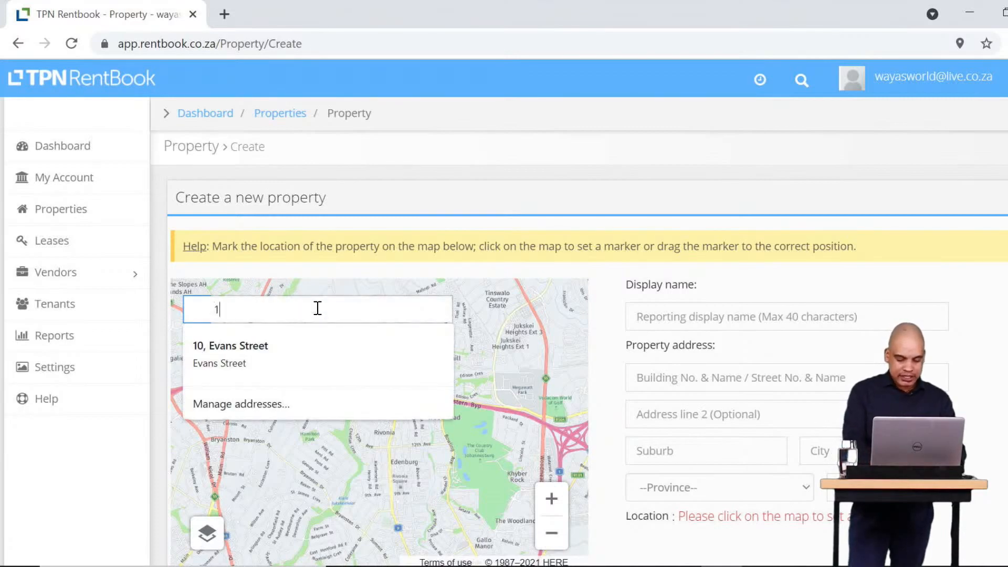
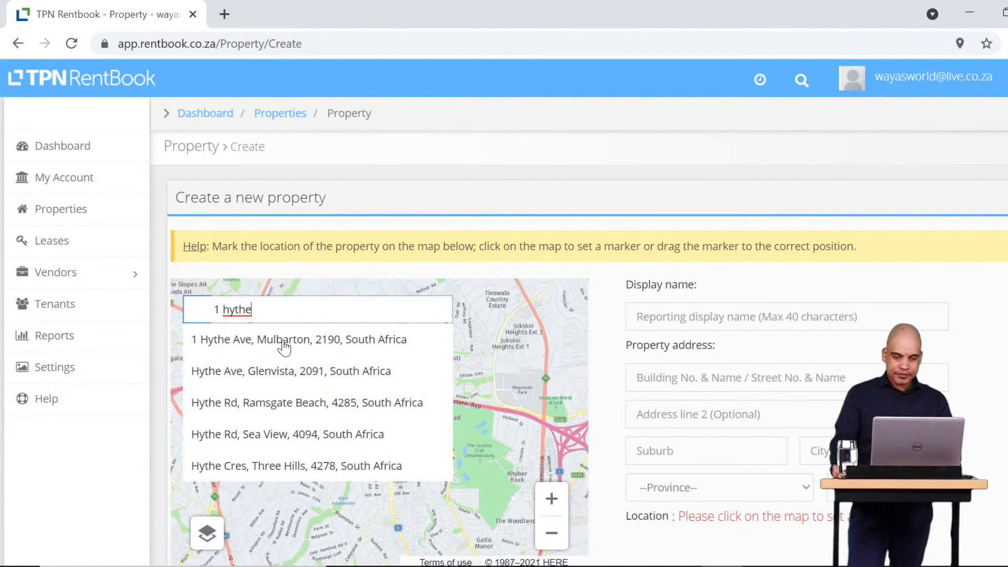
left_click(284, 347)
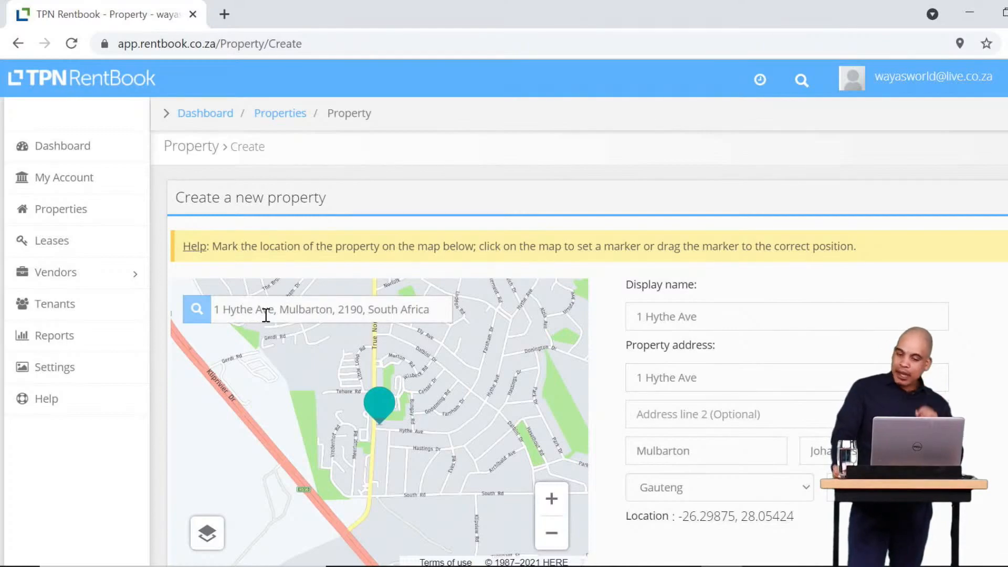
scroll(505, 315, "down", 2)
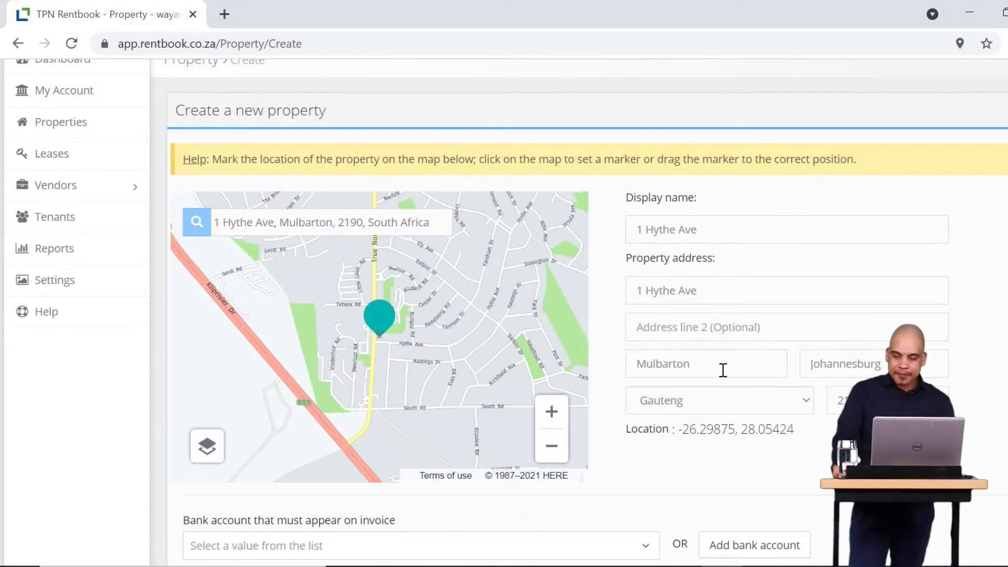
scroll(196, 504, "down", 4)
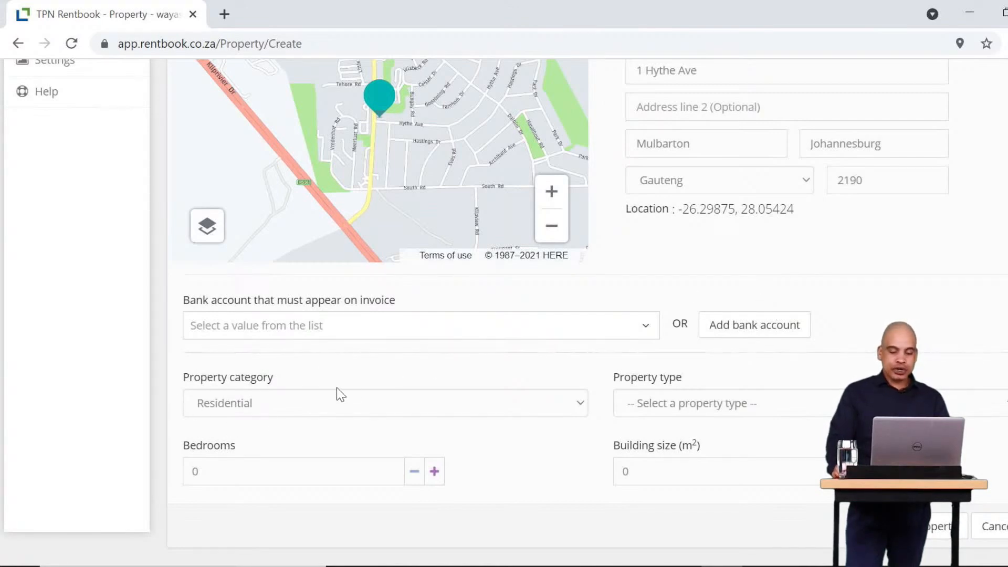
Choose House as the property type, enter 3 bedrooms, and select the building size value.
left_click(690, 404)
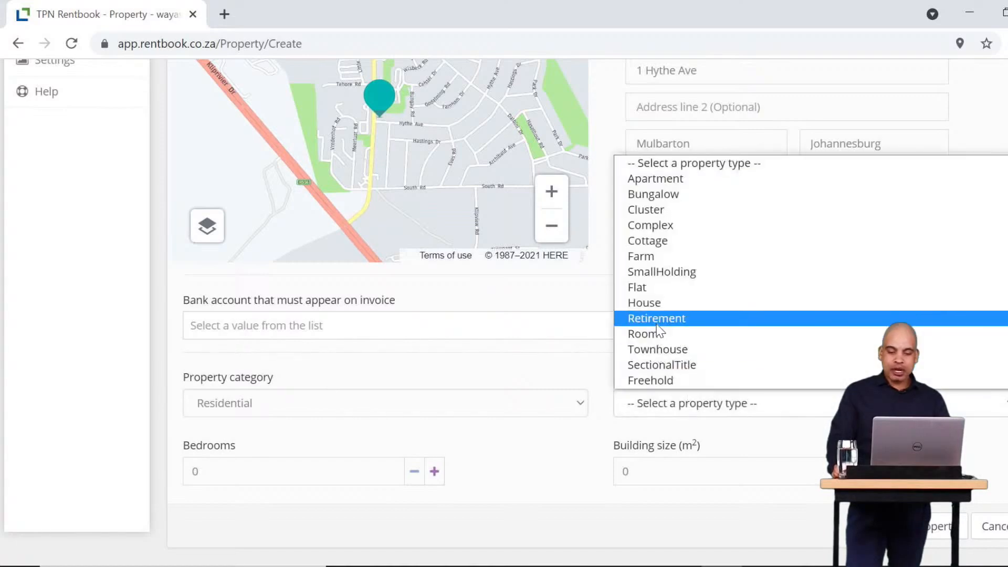
left_click(664, 308)
left_click(342, 470)
double_click(342, 470)
type("3")
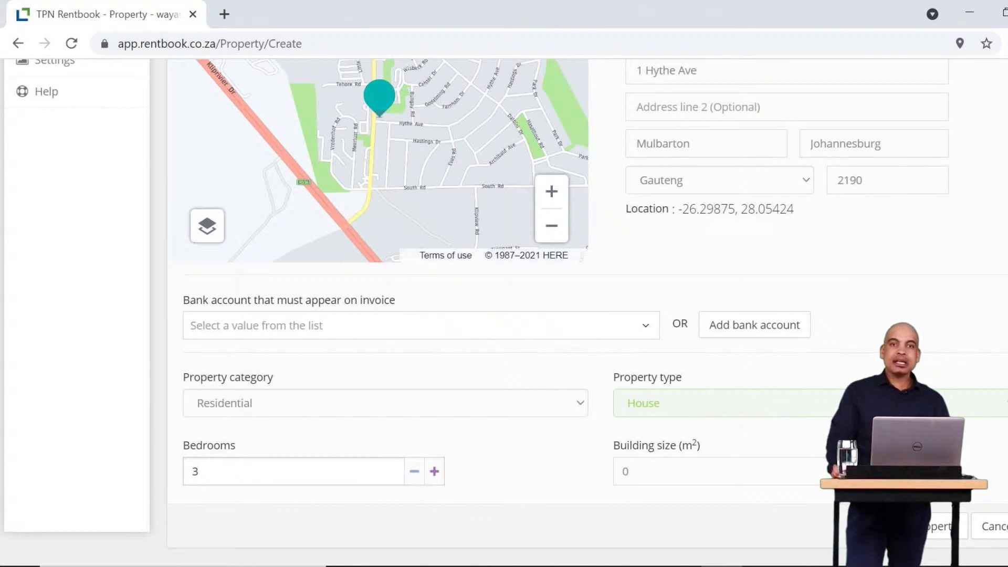
left_click(625, 473)
double_click(625, 473)
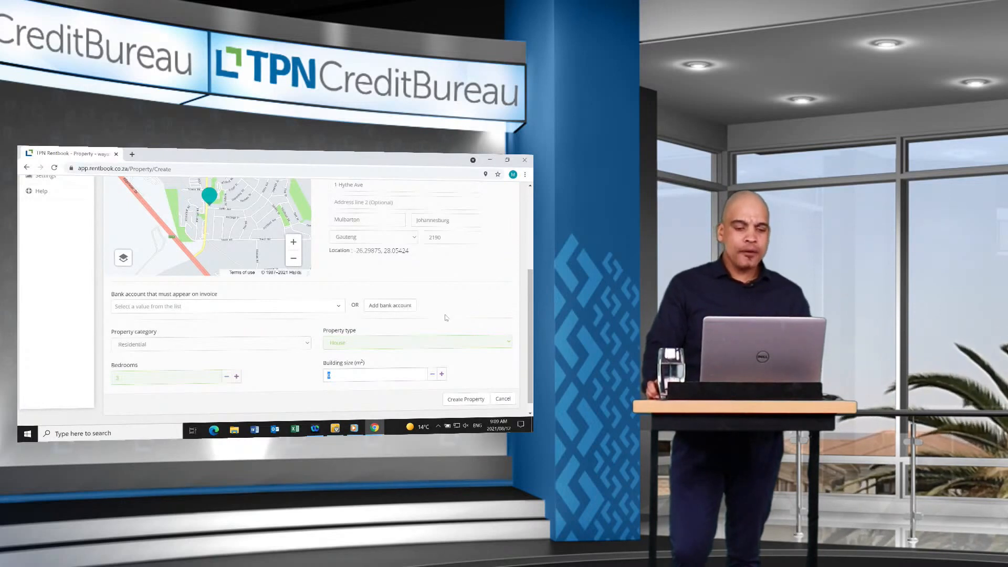
Create the property record as PRO000002 and open its Advertise details.
scroll(448, 319, "up", 1)
scroll(448, 321, "down", 1)
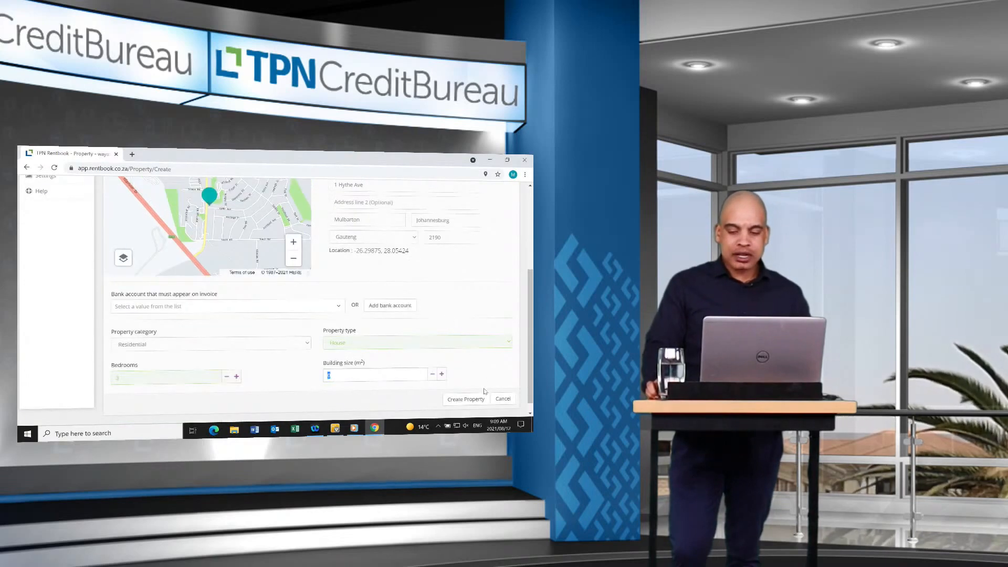
left_click(471, 401)
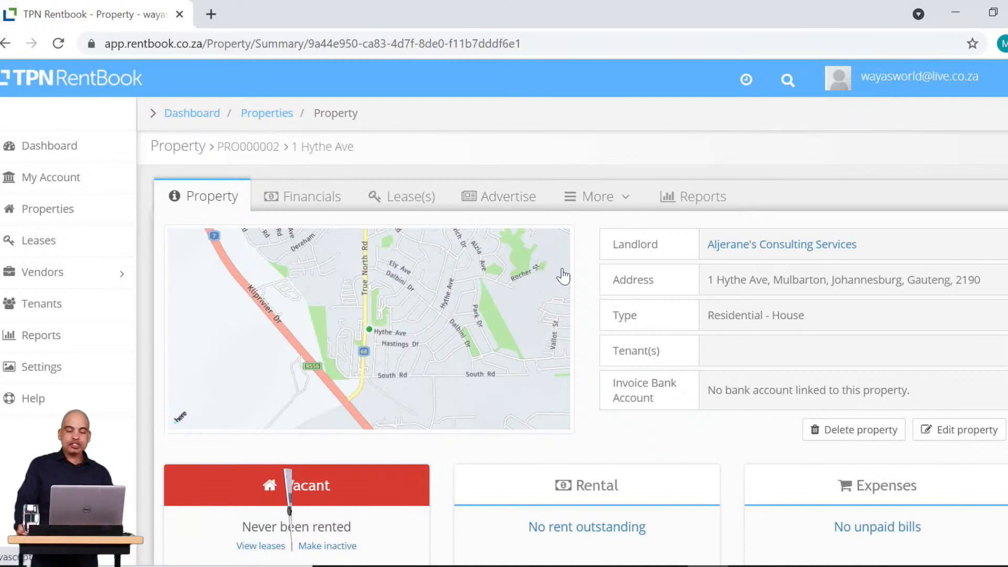
left_click(505, 202)
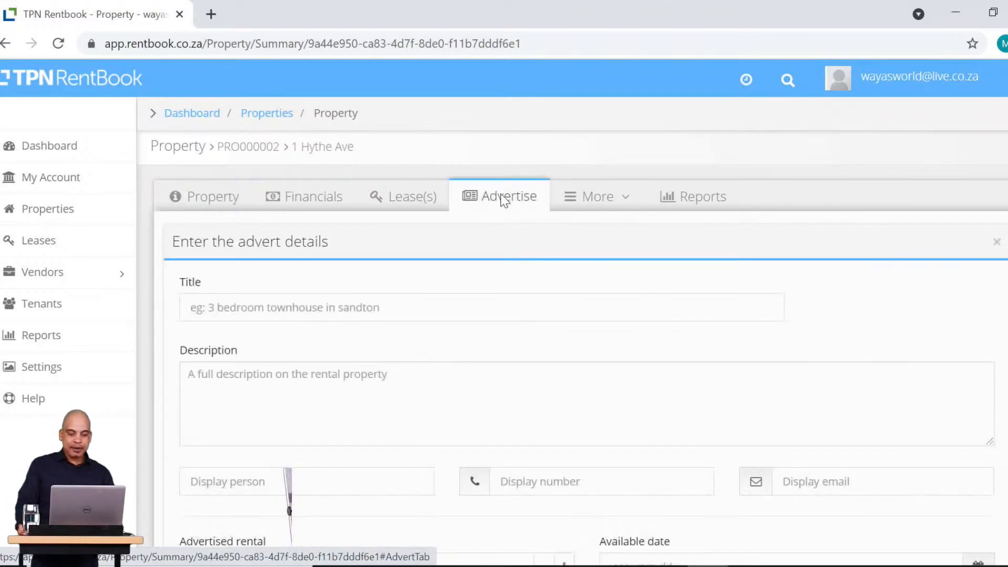
Title the advert '3 BEd house for Rent' and describe it as '# bed house for rent'.
left_click(261, 308)
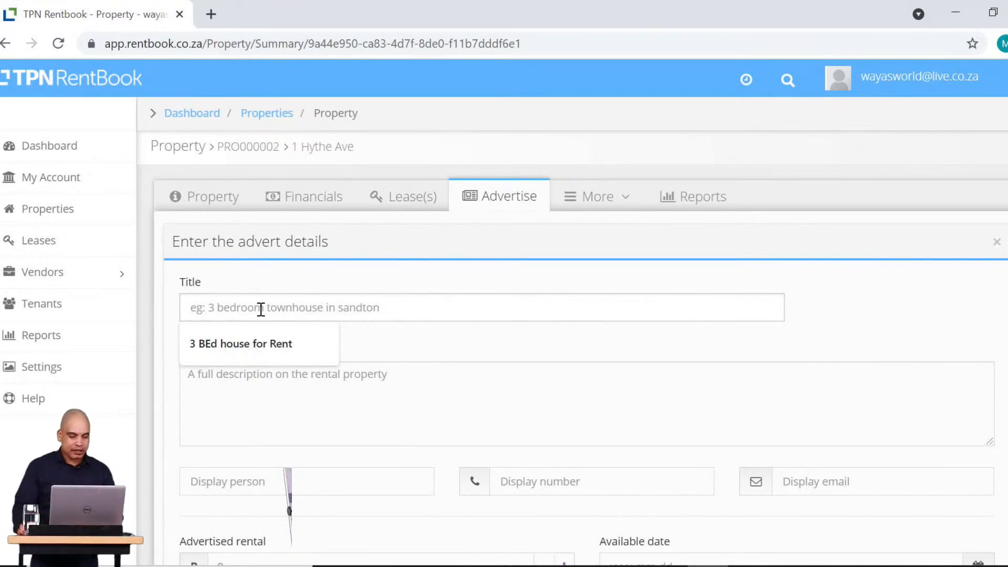
left_click(245, 357)
left_click(217, 391)
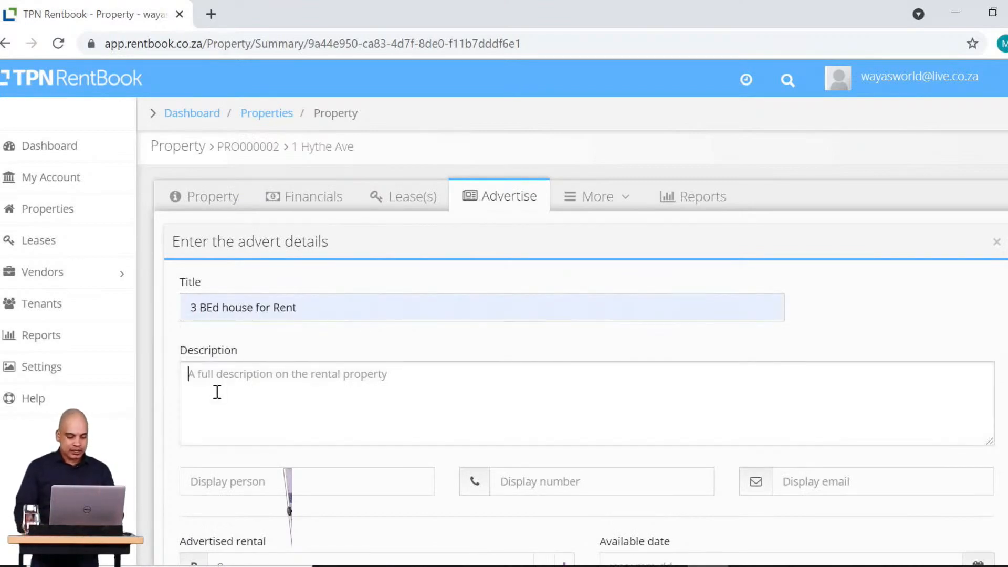
type("#")
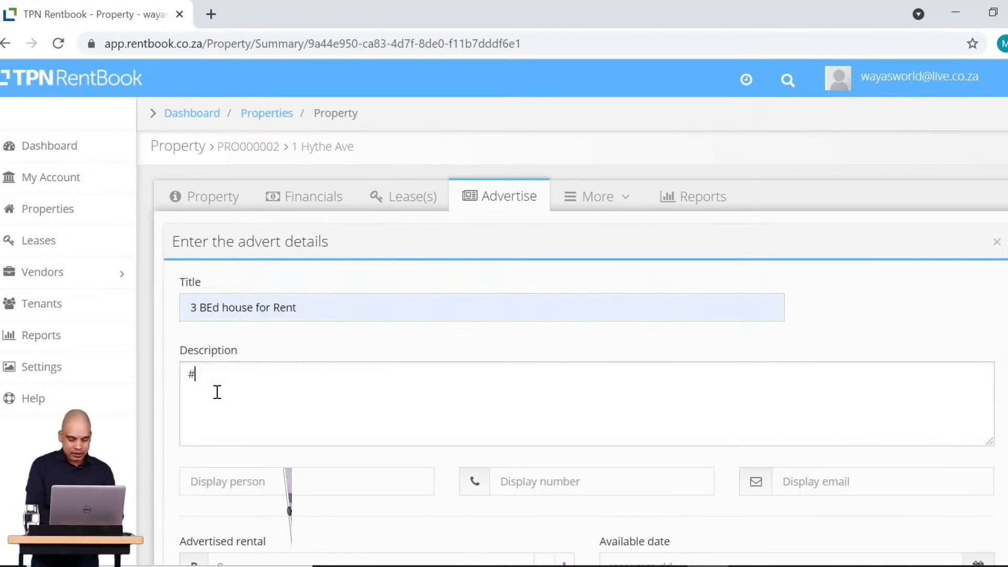
type(" bed house for rent")
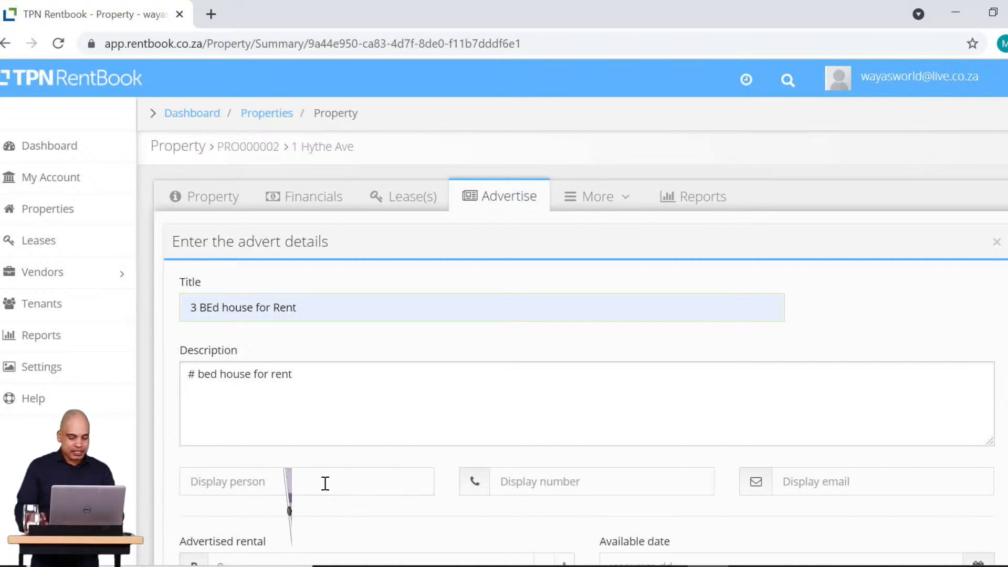
Enter the contact person's name and autofill the contact number and e-mail.
left_click(325, 483)
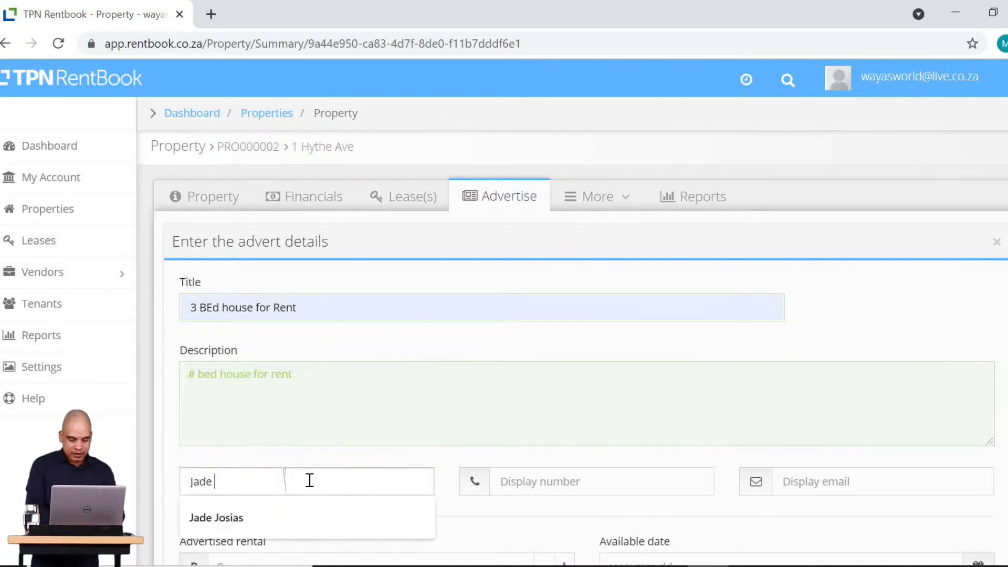
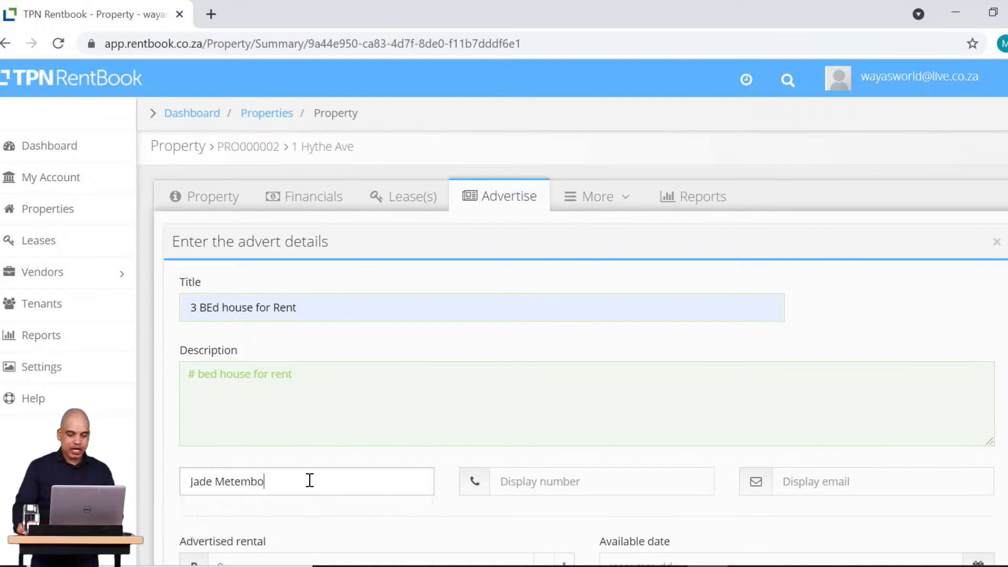
left_click(590, 480)
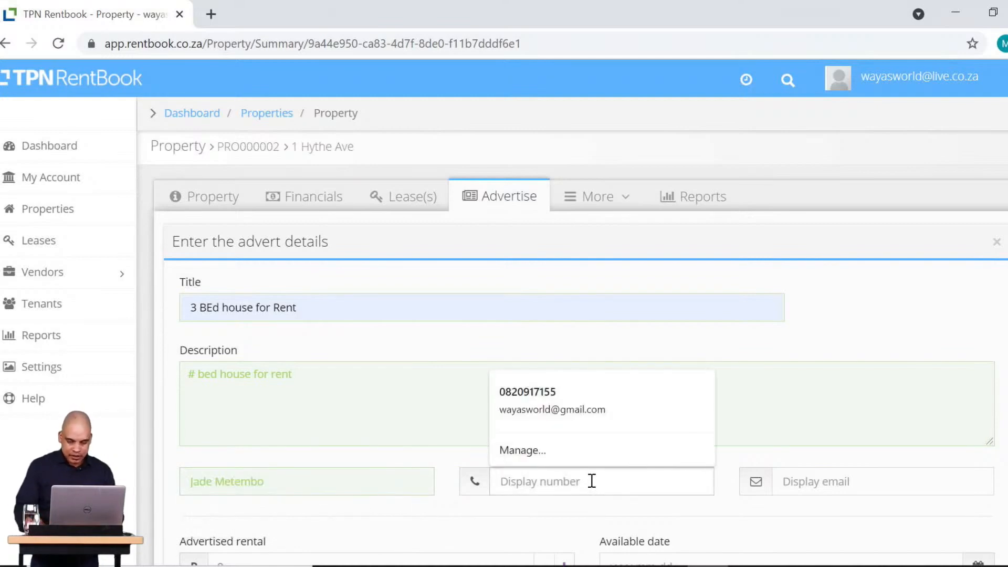
left_click(572, 408)
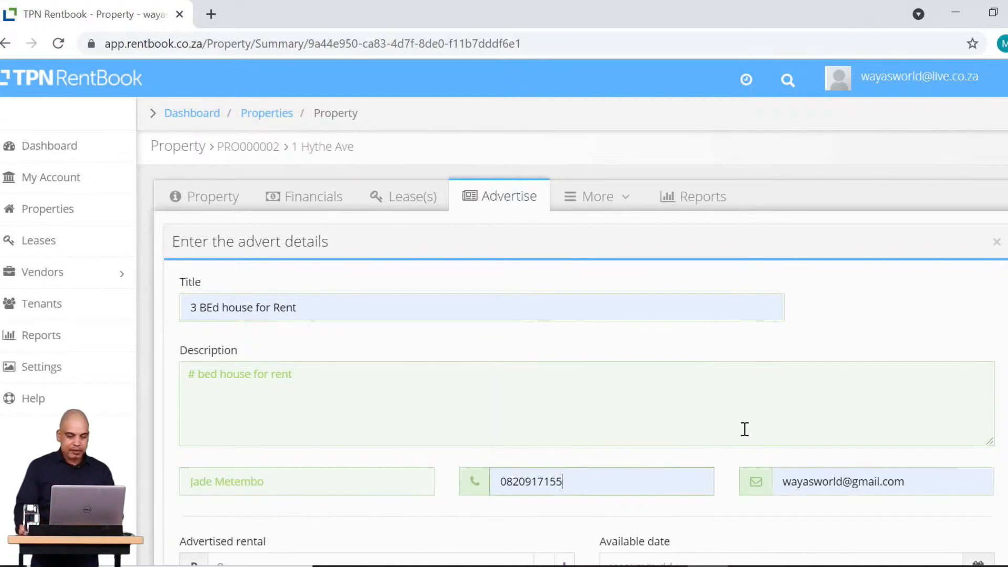
scroll(705, 411, "down", 3)
scroll(705, 411, "down", 2)
Set the advertised rent to 8900 and the available date to 2021-09-01.
left_click(273, 315)
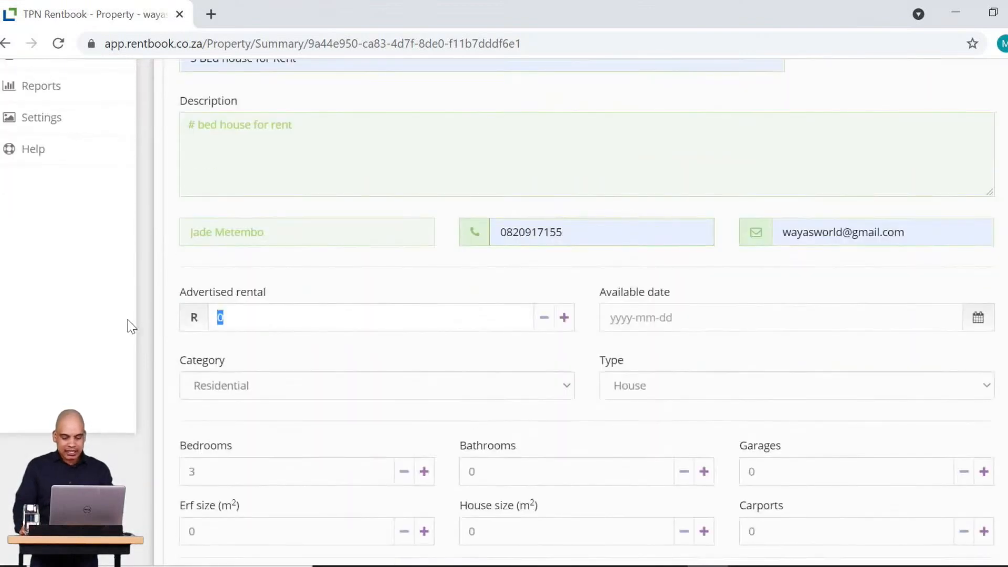
type("8900")
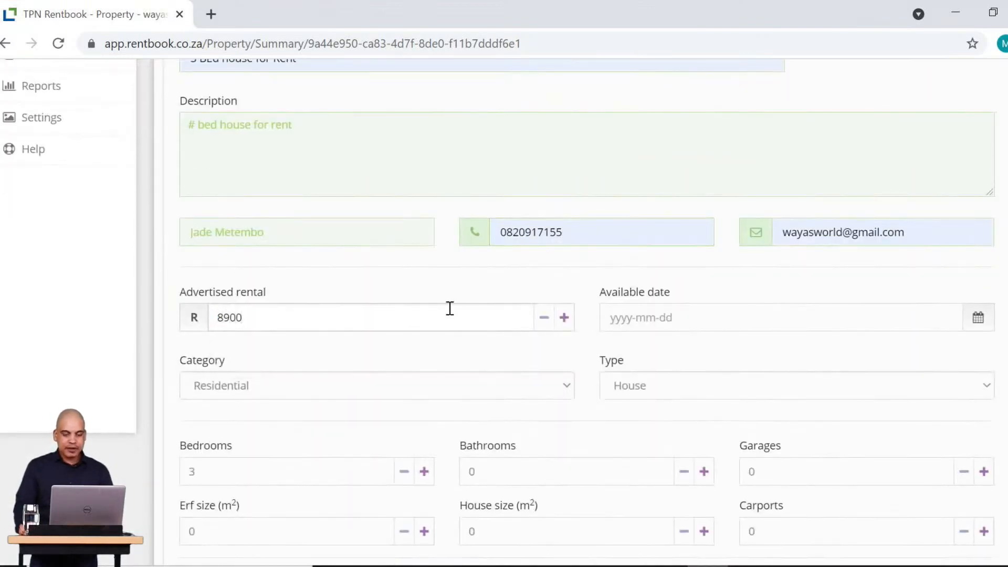
left_click(726, 317)
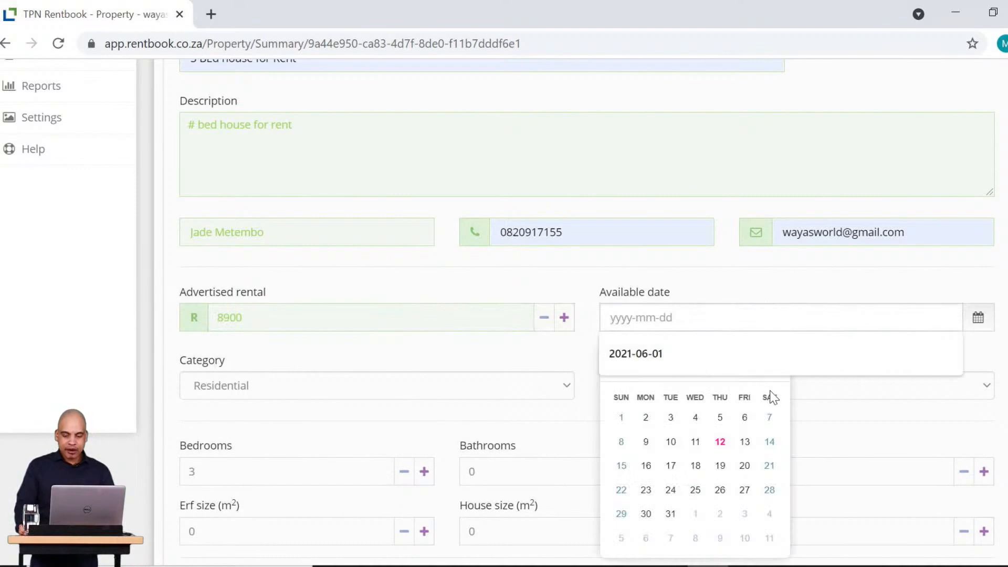
left_click(773, 361)
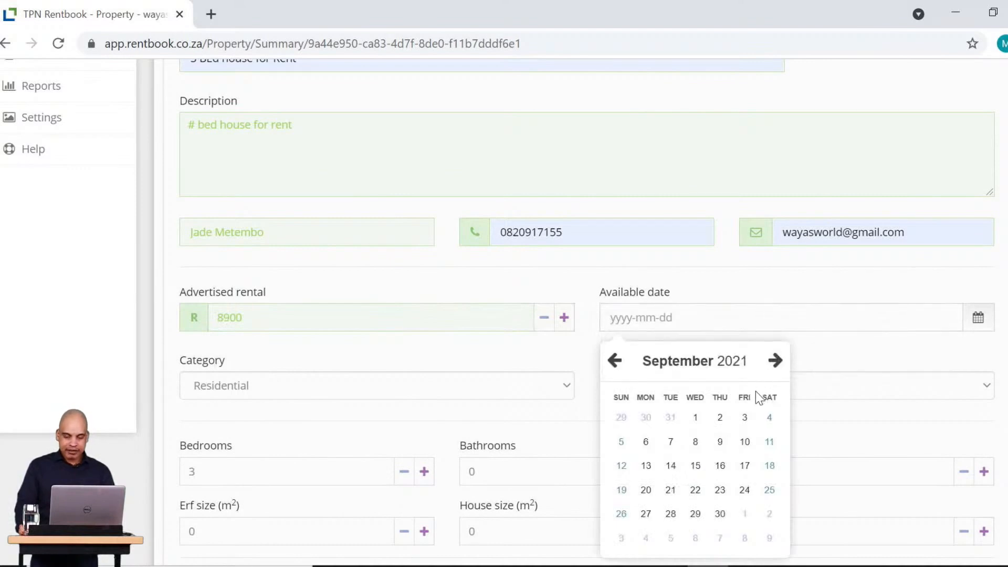
left_click(695, 418)
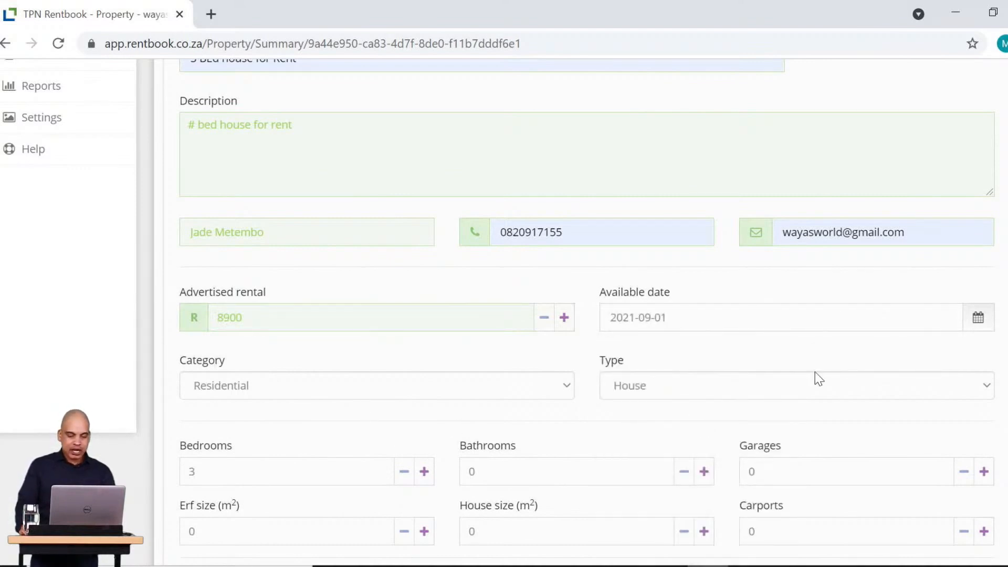
scroll(436, 484, "down", 3)
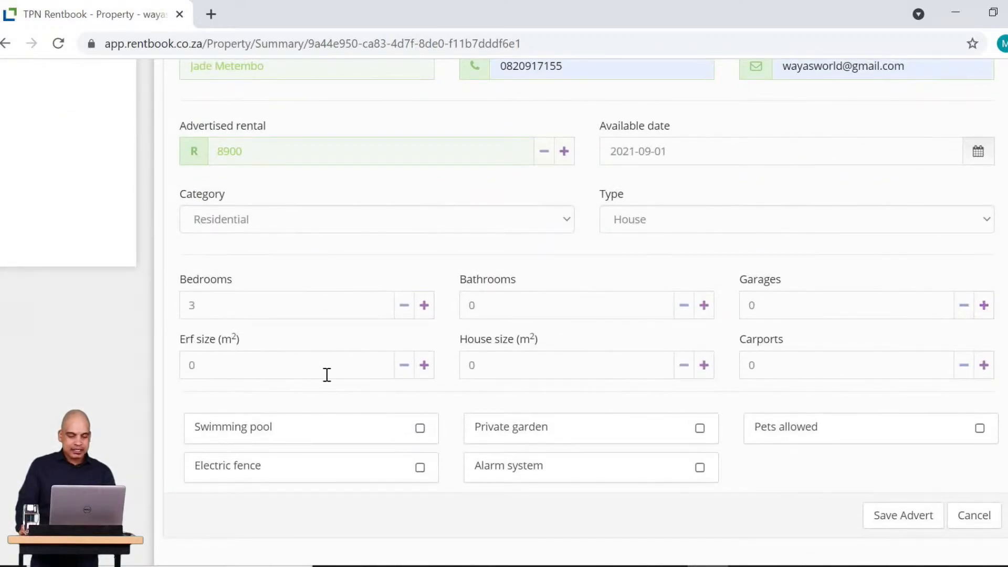
Tick pool, private garden, electric fence, alarm system and pets allowed, then save the advert.
left_click(420, 428)
left_click(700, 429)
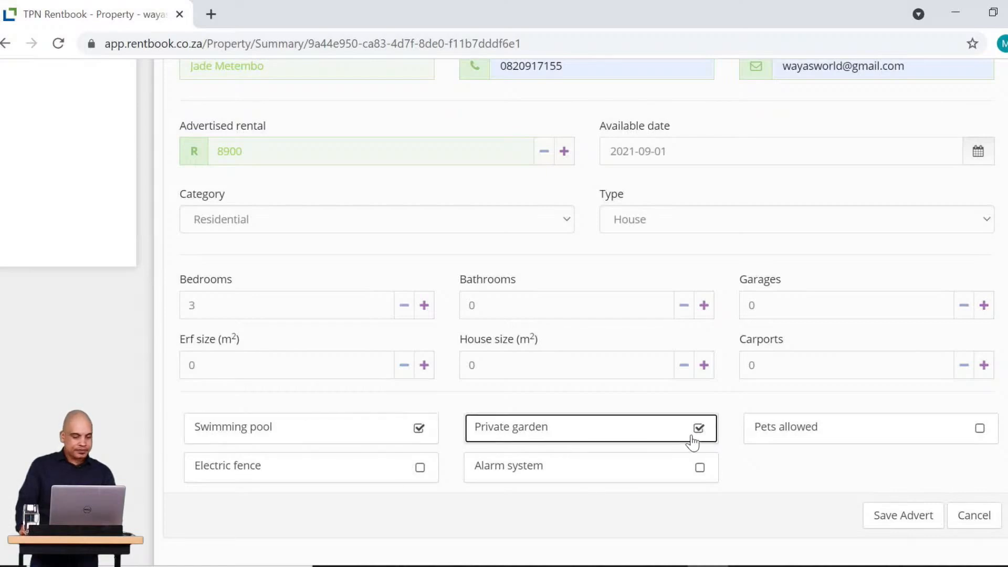
left_click(415, 478)
left_click(475, 478)
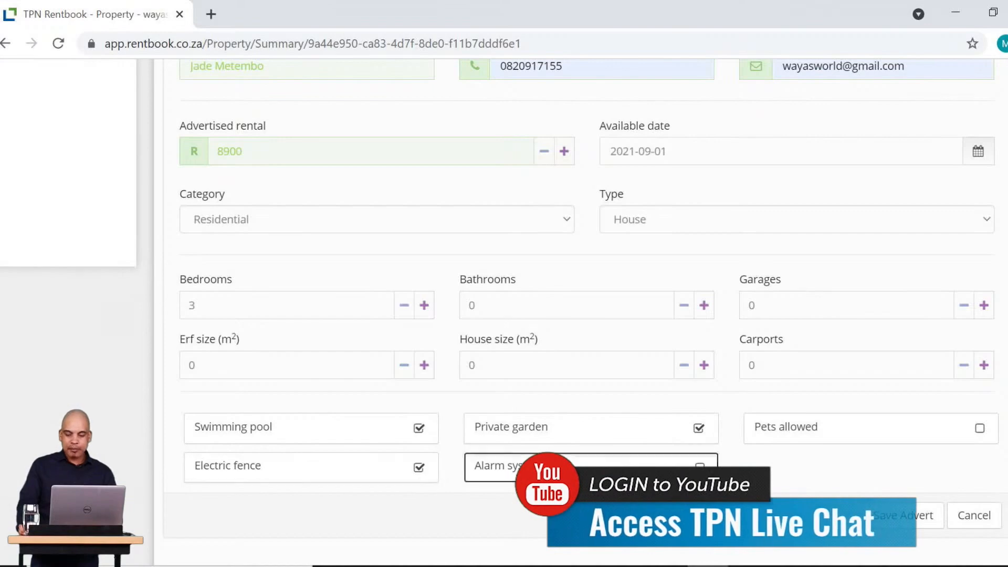
left_click(980, 428)
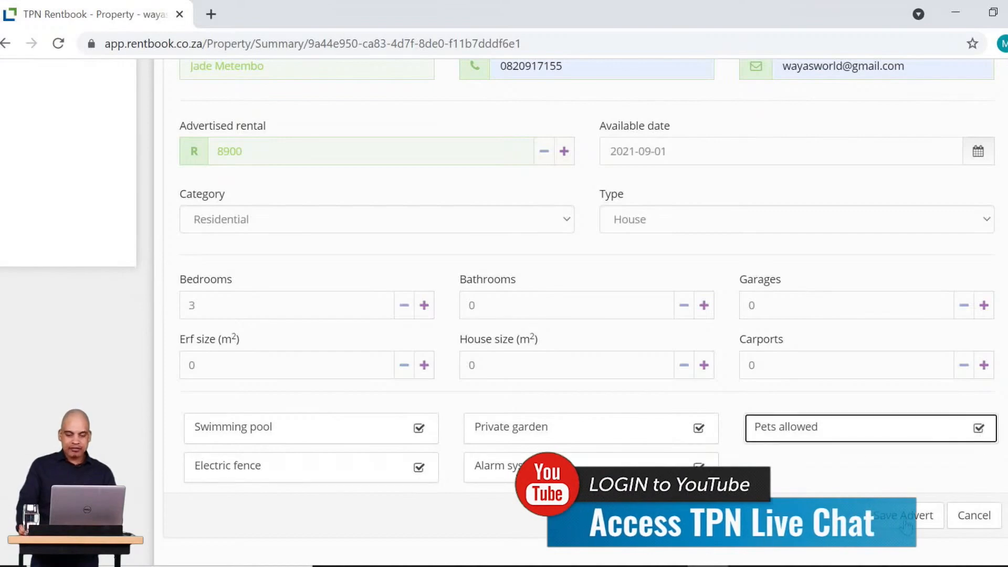
left_click(904, 521)
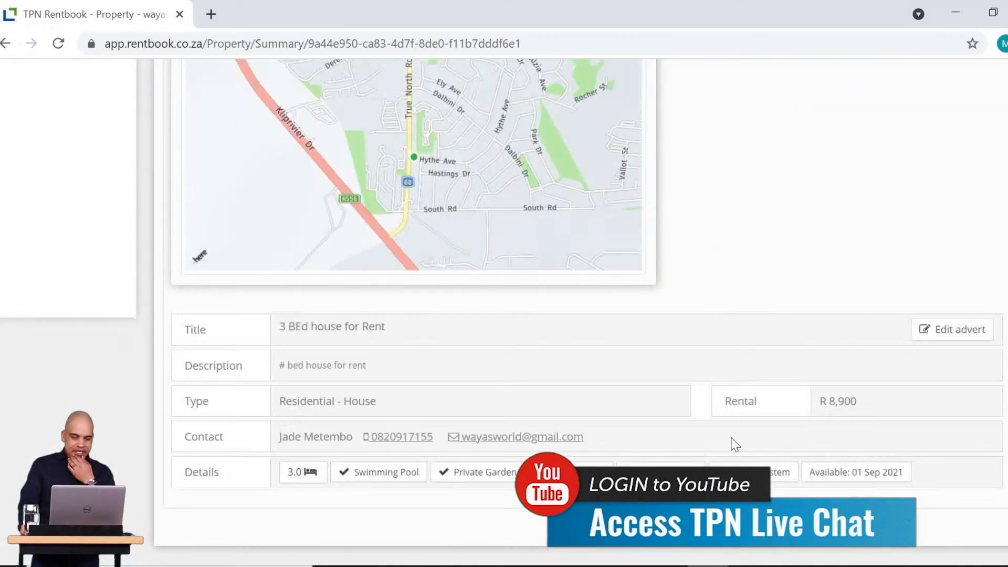
scroll(736, 427, "down", 2)
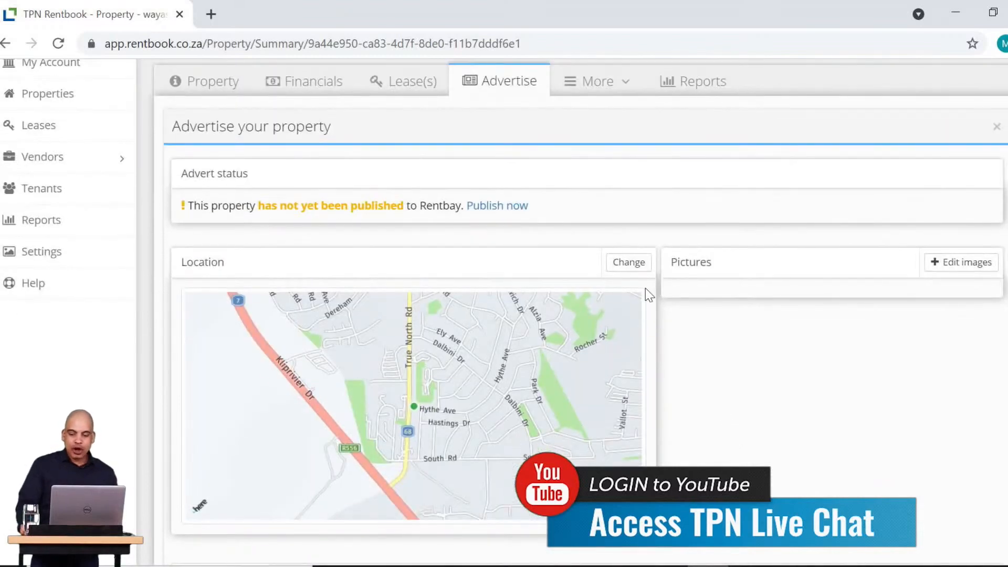
left_click(963, 267)
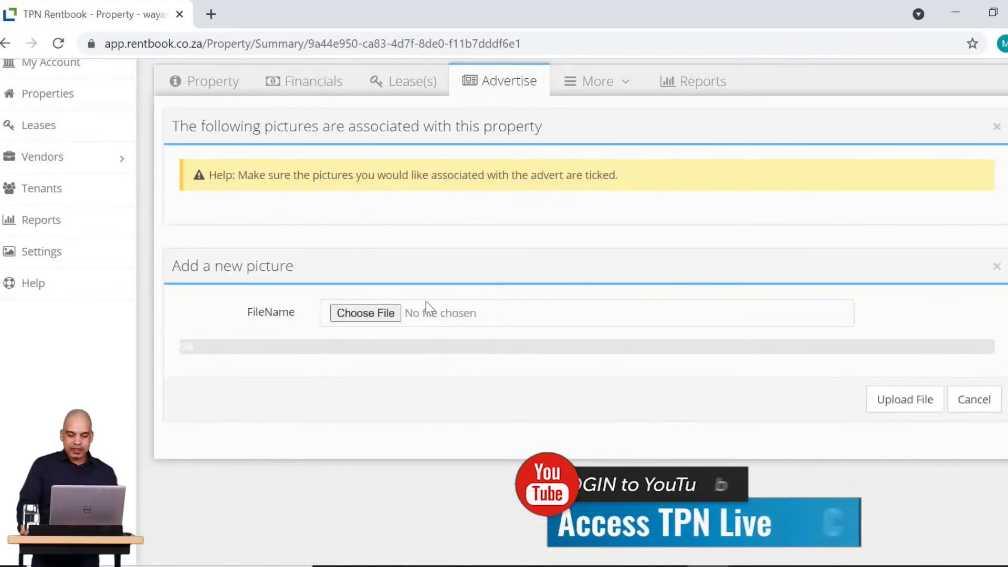
left_click(367, 313)
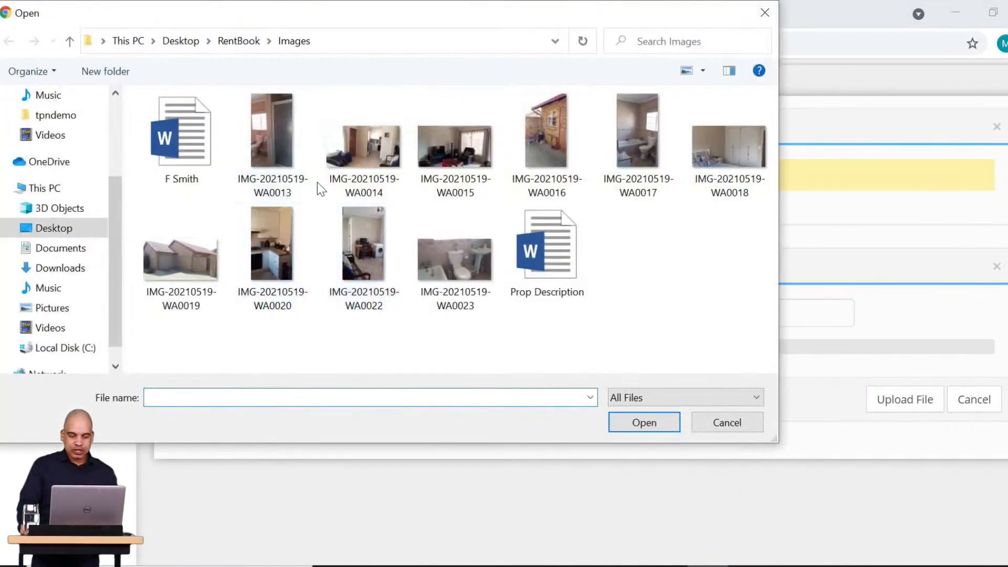
left_click(265, 143)
left_click(651, 423)
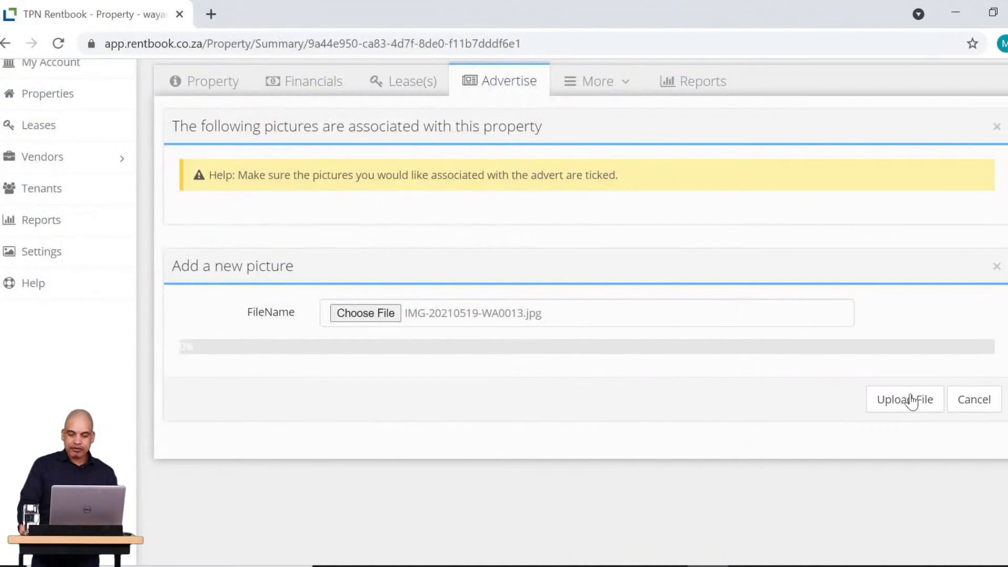
left_click(912, 400)
Upload IMG-20210519-WA0014.jpg as the second advert picture.
left_click(366, 446)
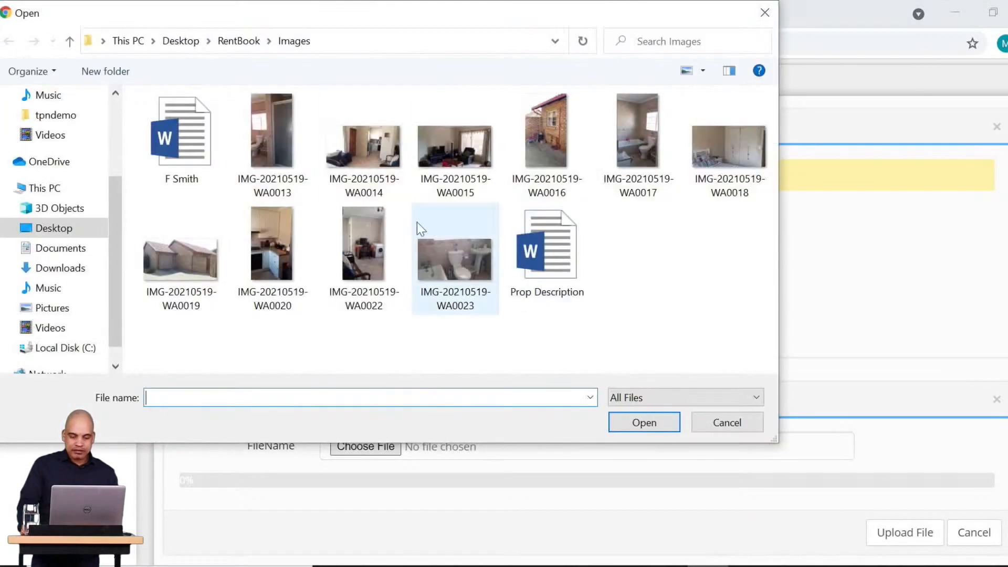
left_click(364, 147)
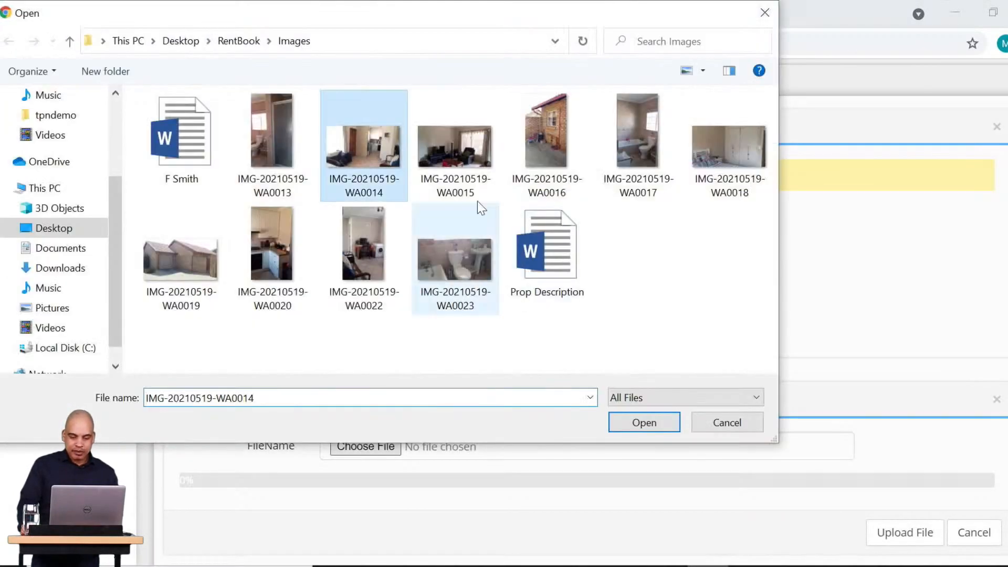
left_click(649, 425)
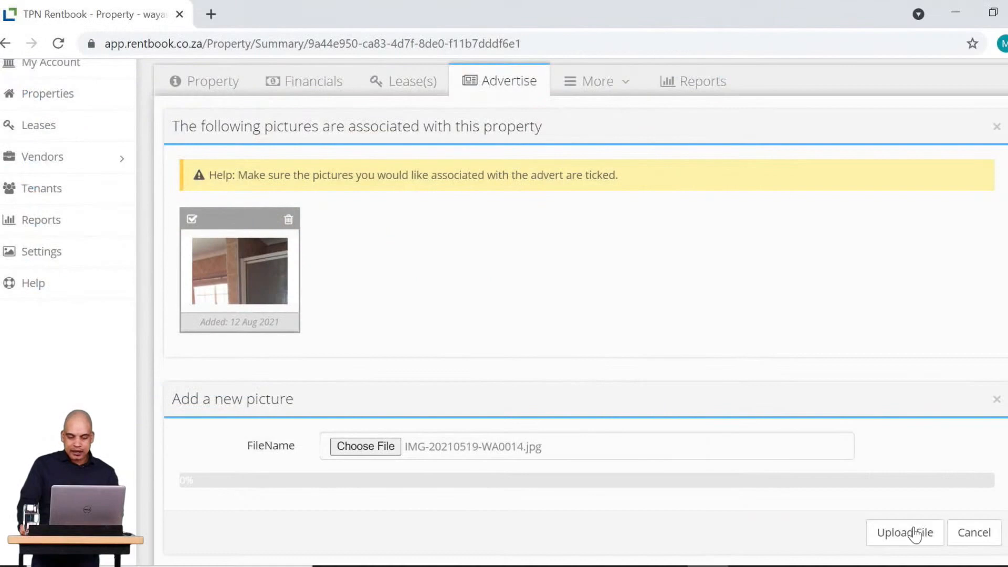
left_click(914, 534)
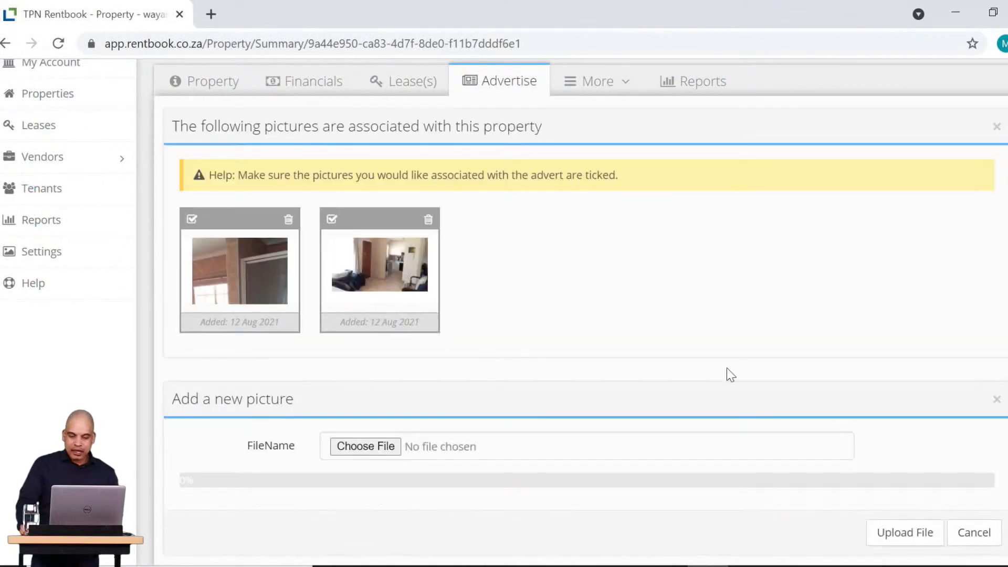
Close the pictures panel and return to the unpublished advert.
scroll(957, 482, "down", 1)
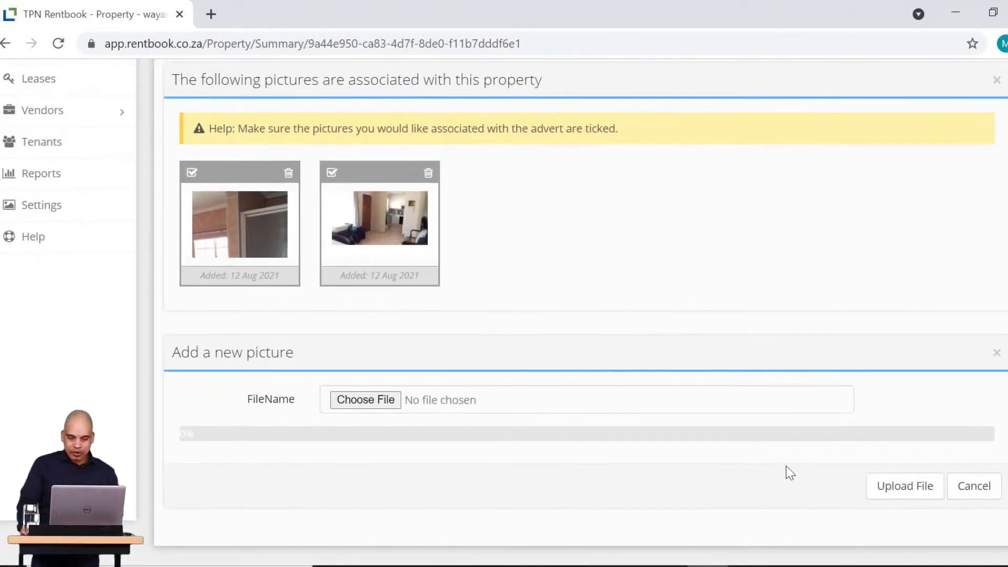
scroll(783, 465, "up", 3)
scroll(918, 465, "down", 3)
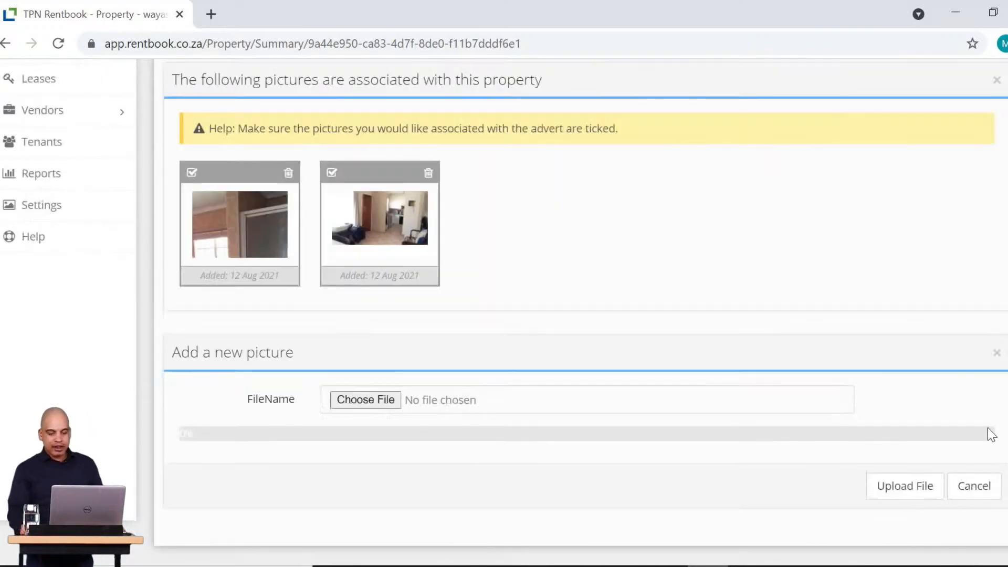
left_click(986, 489)
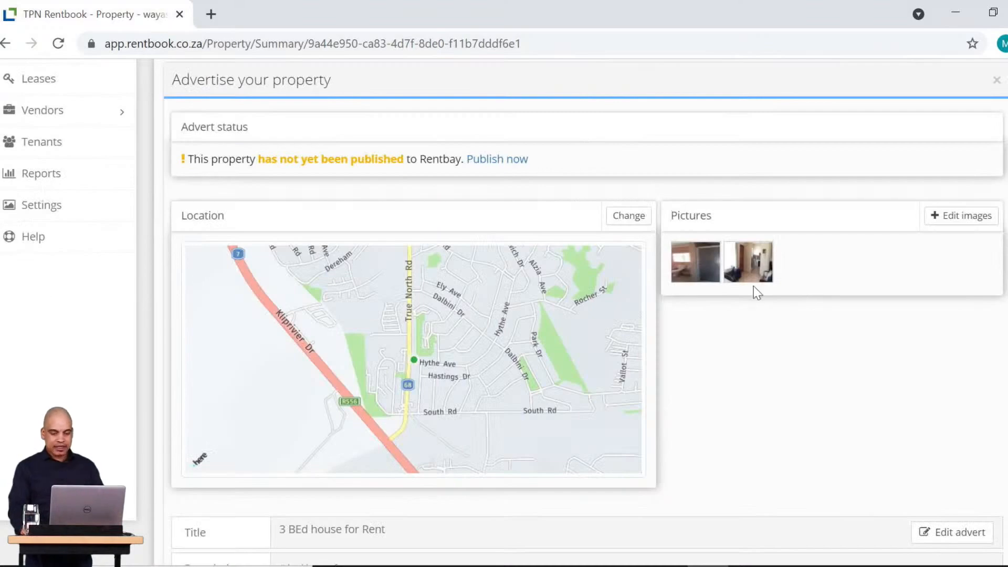
scroll(764, 335, "down", 4)
scroll(651, 409, "up", 2)
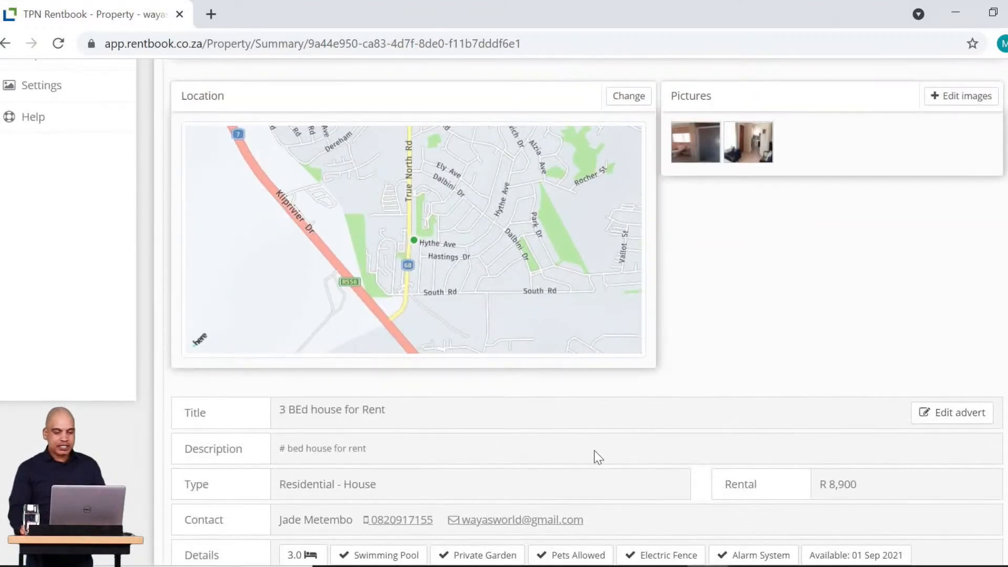
scroll(597, 457, "up", 5)
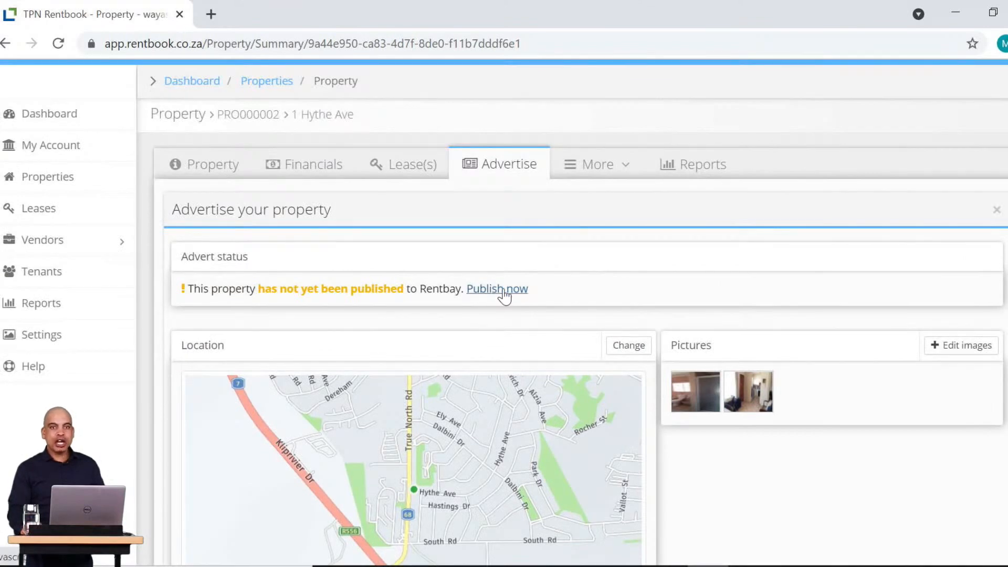
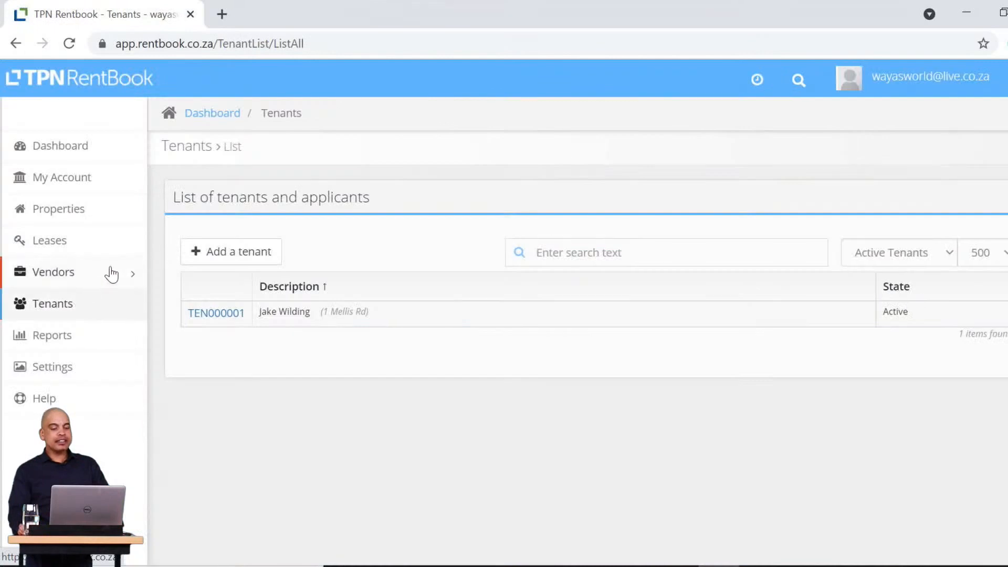
Filter the tenant list to applicants, open the applicant's summary and accept them to start a lease.
left_click(881, 251)
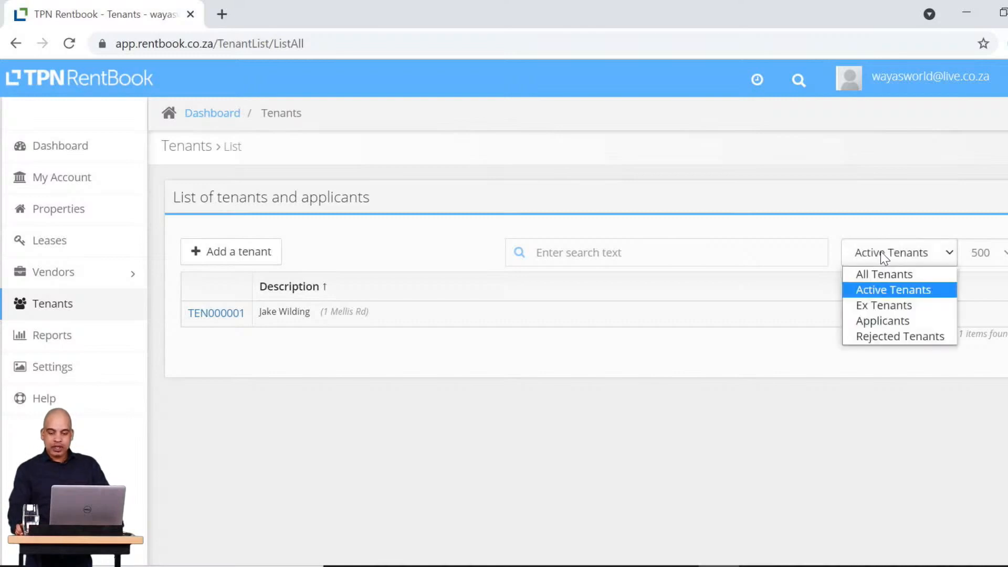
left_click(883, 321)
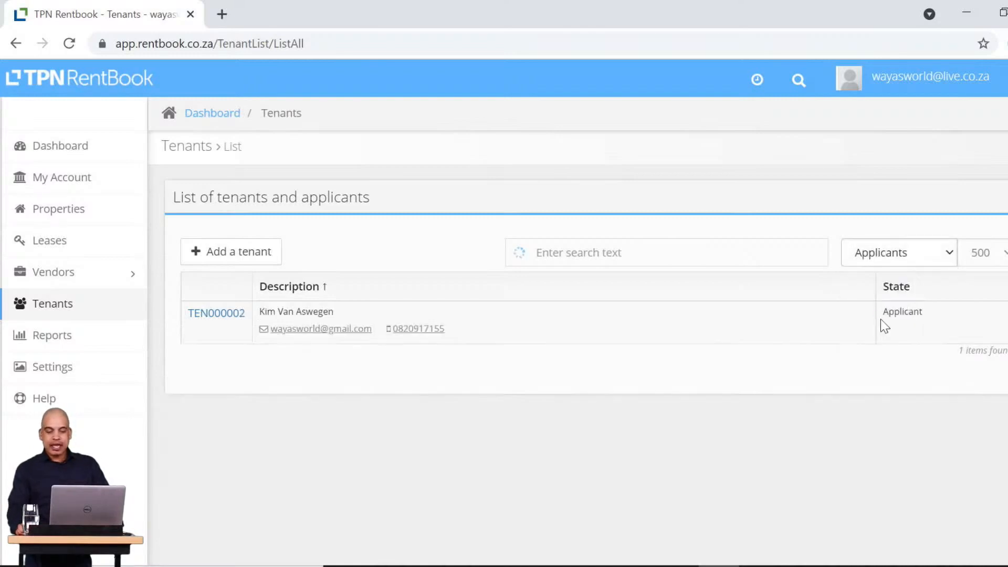
left_click(226, 314)
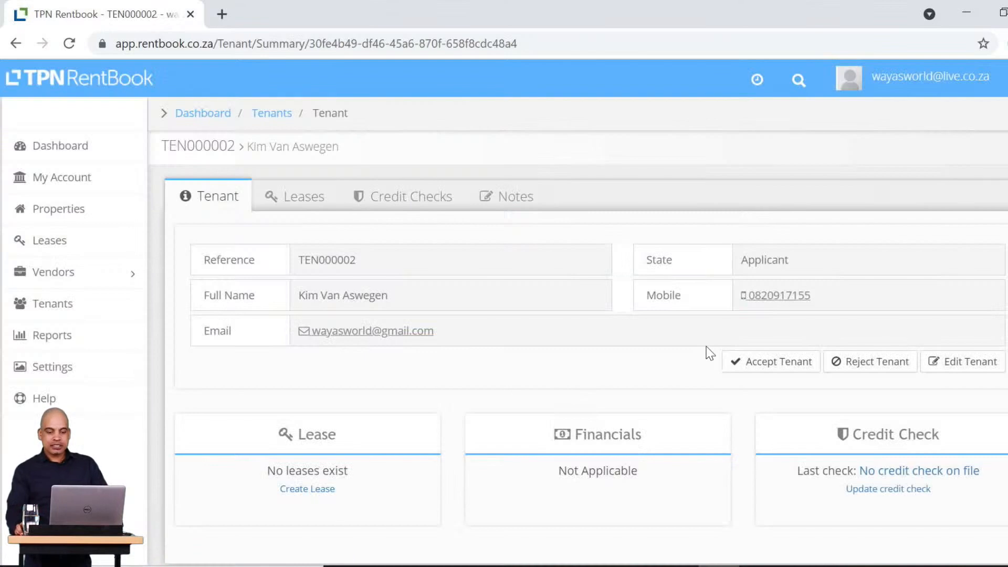
left_click(777, 366)
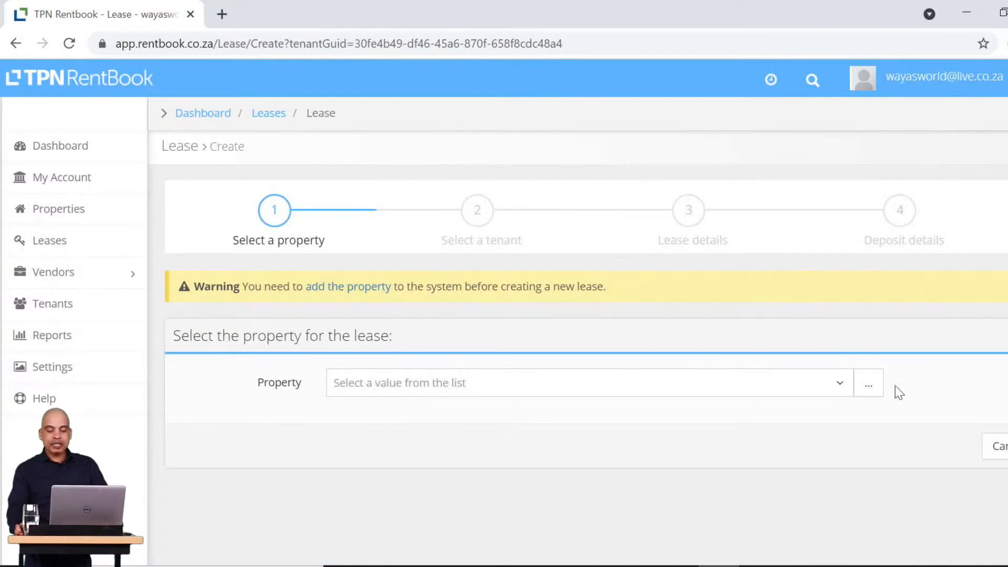
left_click(834, 391)
left_click(414, 444)
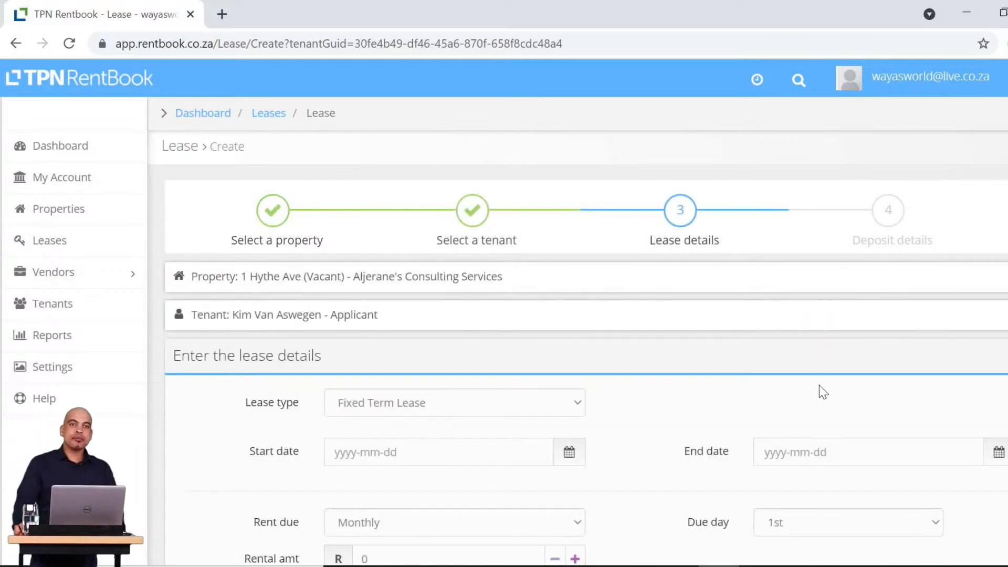
scroll(818, 379, "down", 2)
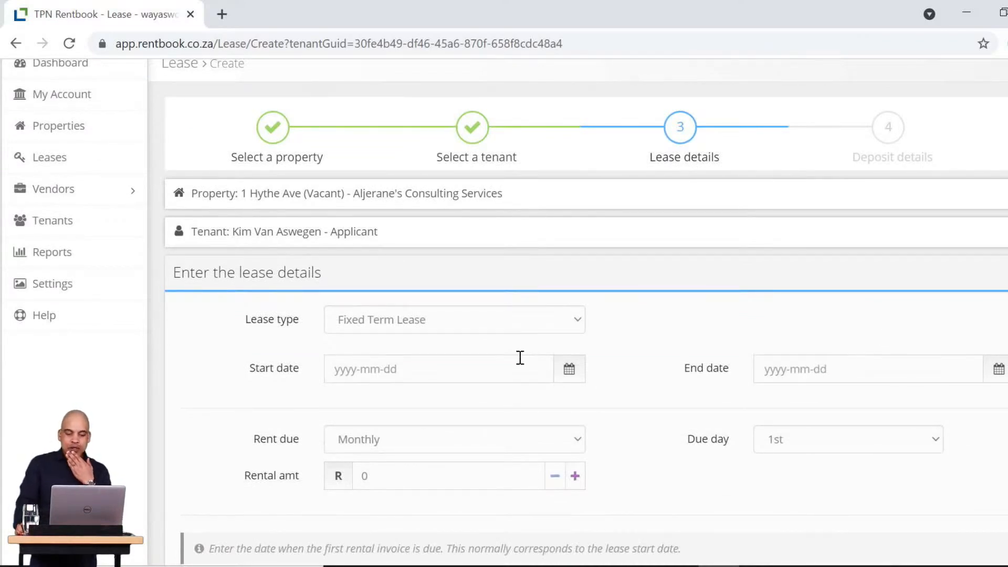
left_click(507, 370)
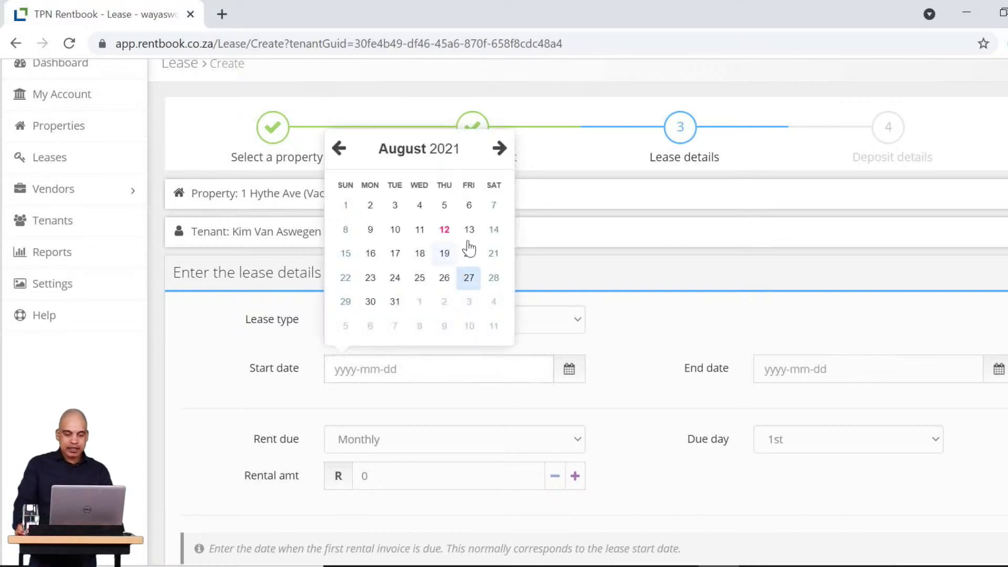
left_click(422, 309)
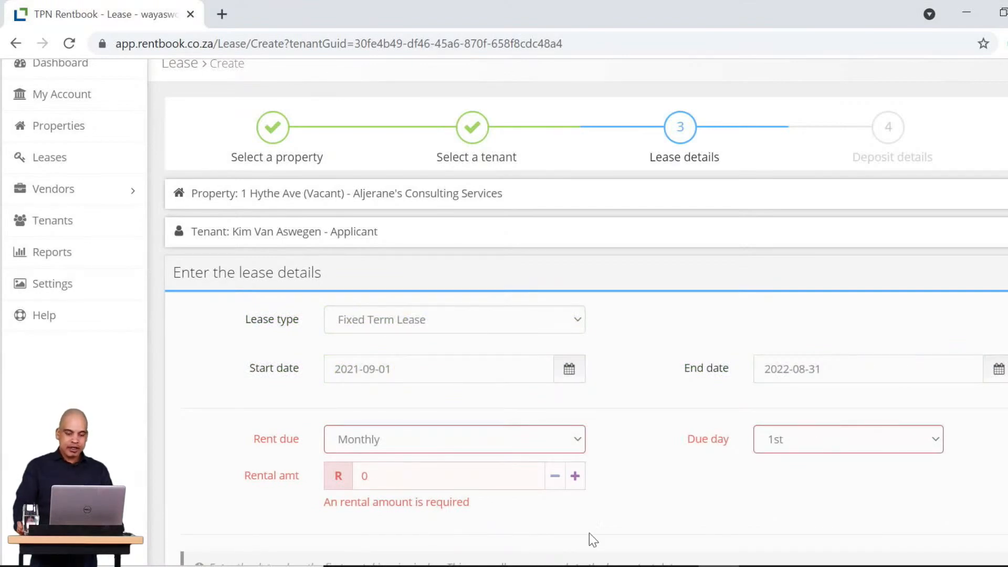
left_click(400, 487)
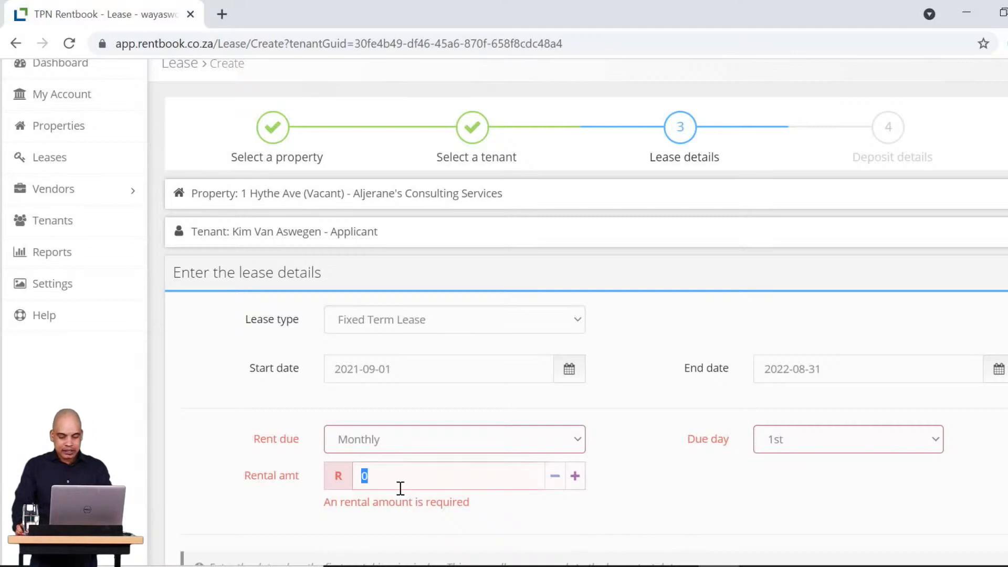
type("8900")
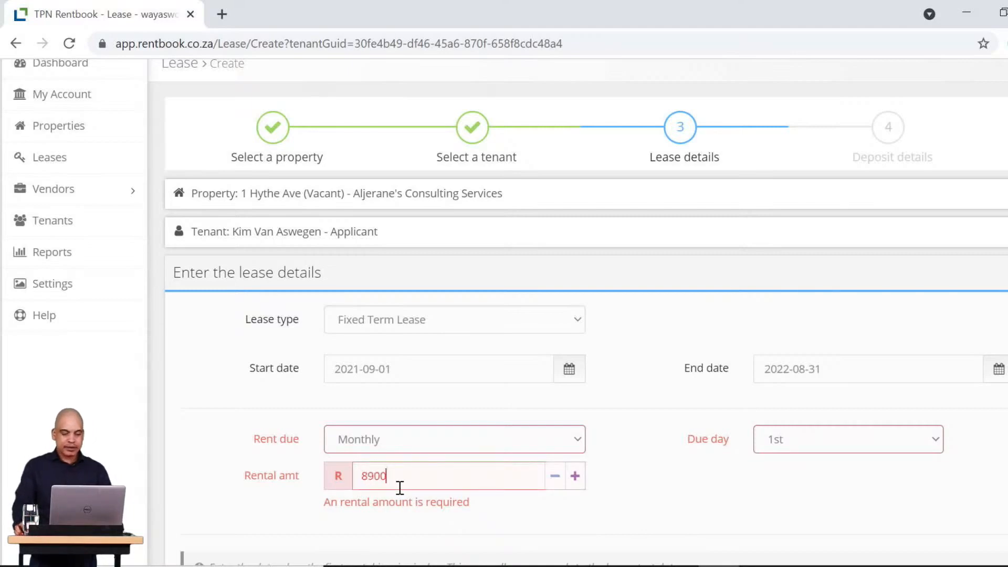
scroll(473, 452, "down", 3)
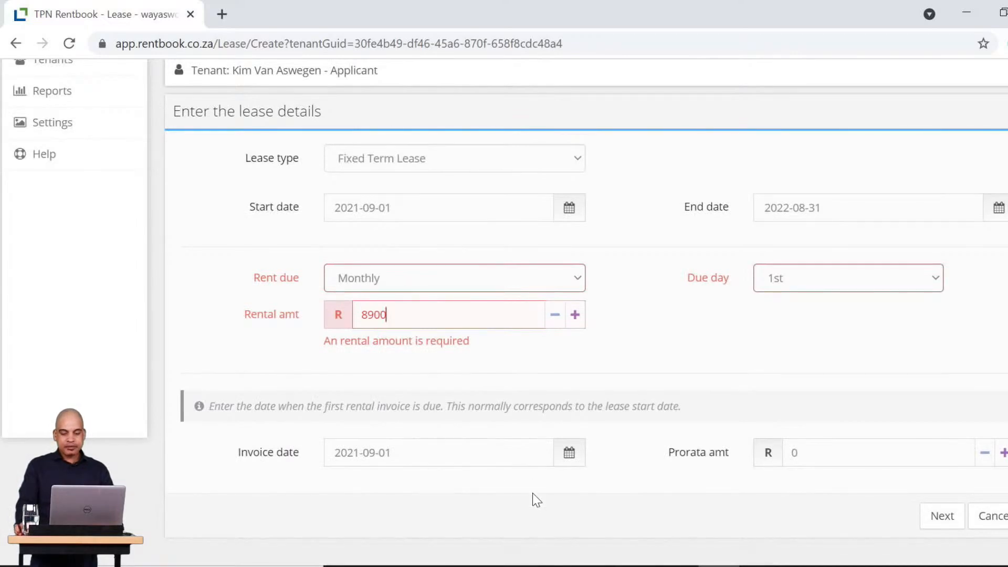
left_click(944, 517)
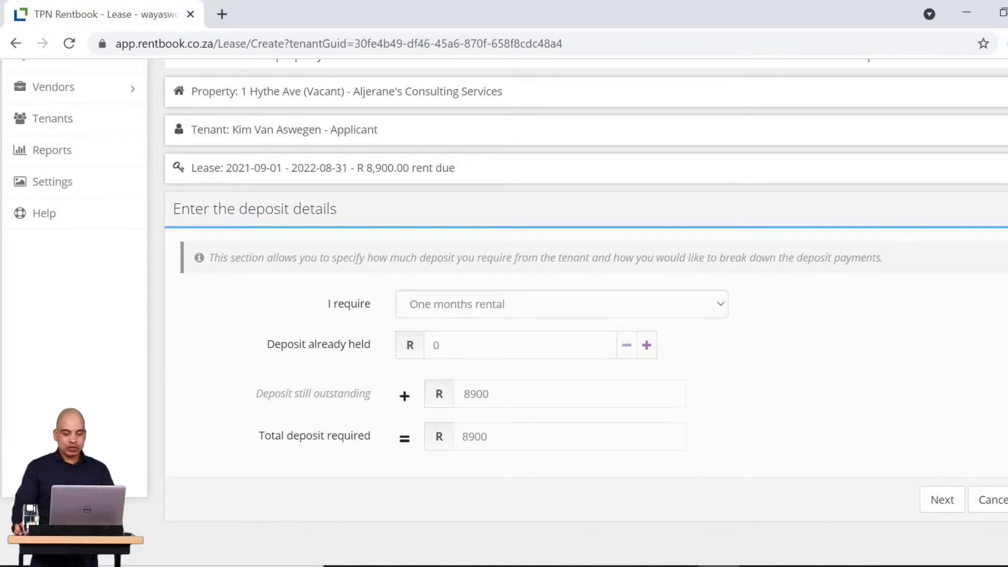
Require a custom total deposit of R 11,900 and continue to the deposit schedule.
left_click(568, 306)
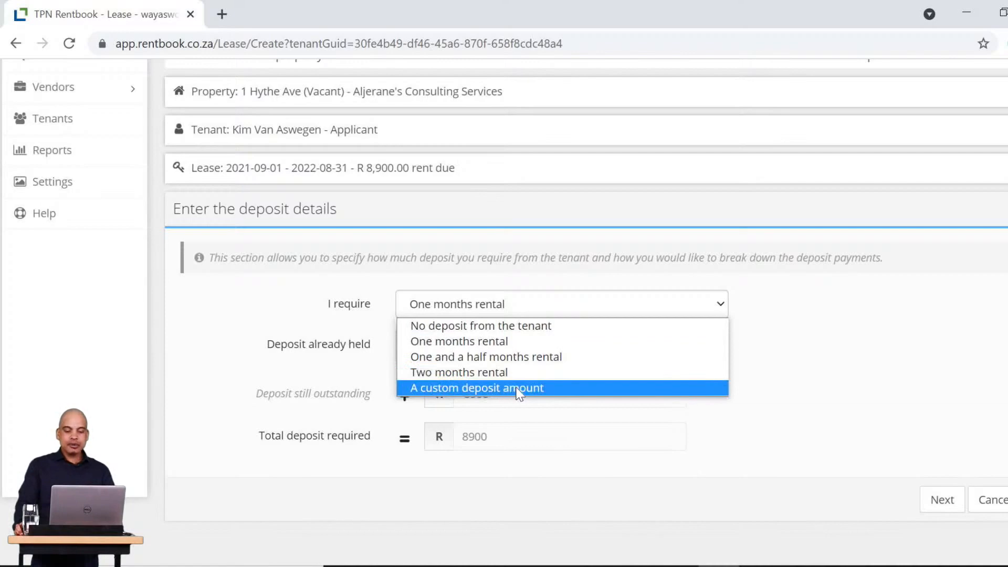
left_click(532, 385)
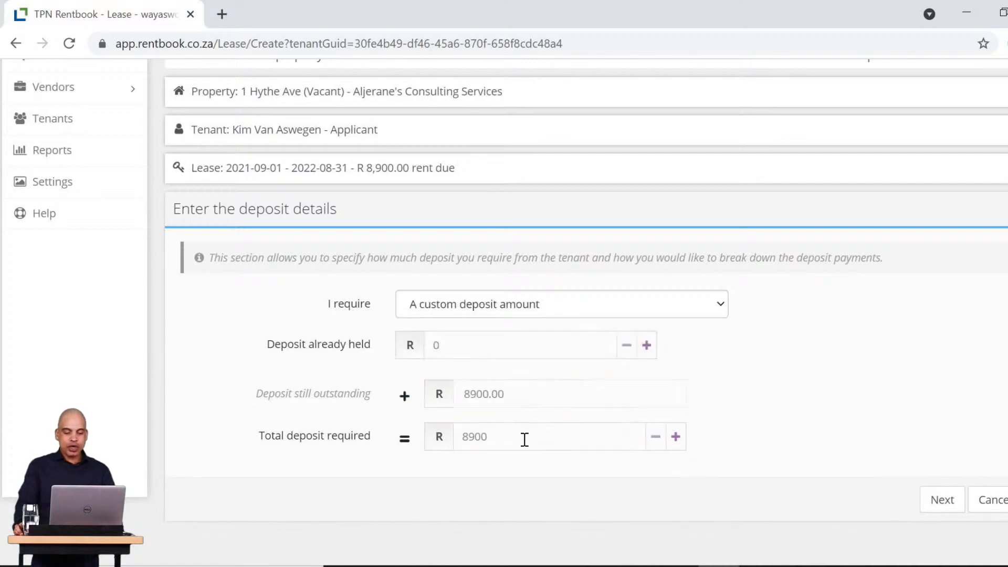
left_click(525, 439)
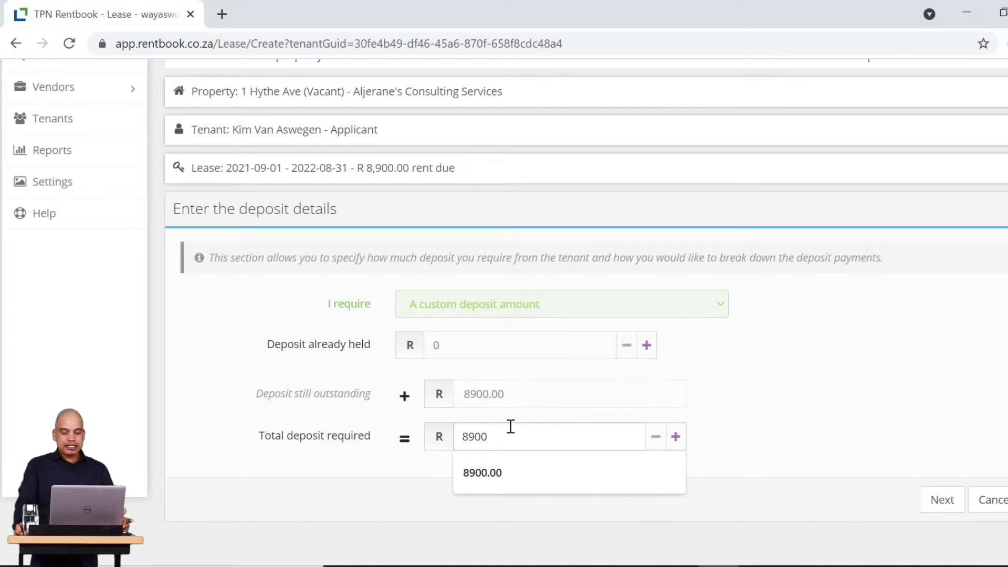
left_click_drag(502, 434, 464, 434)
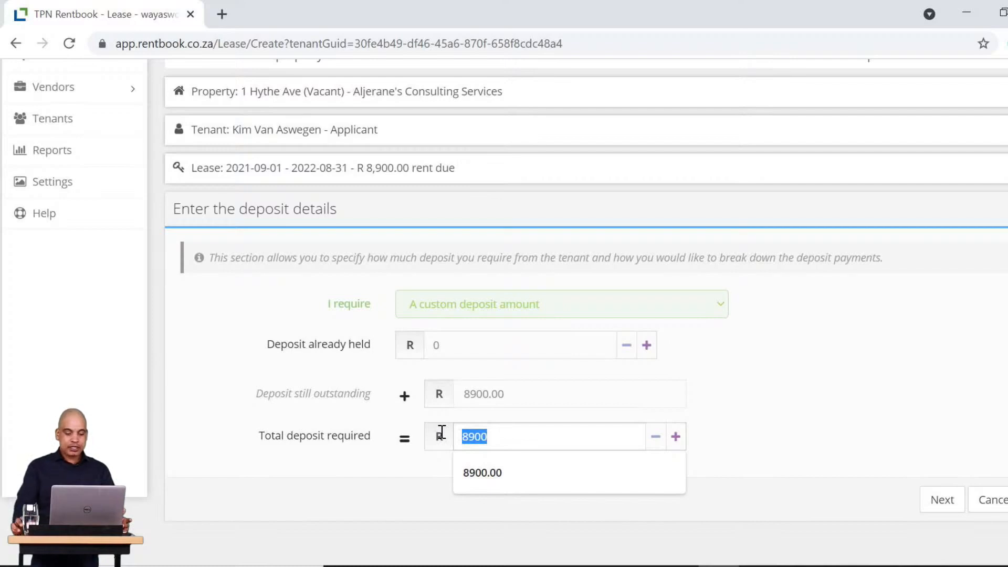
type("11900")
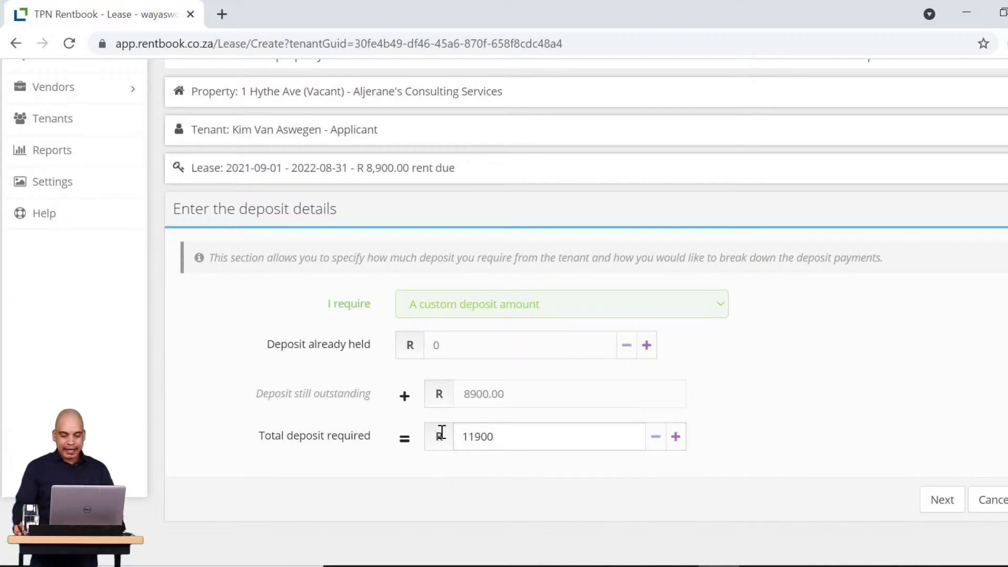
left_click(874, 423)
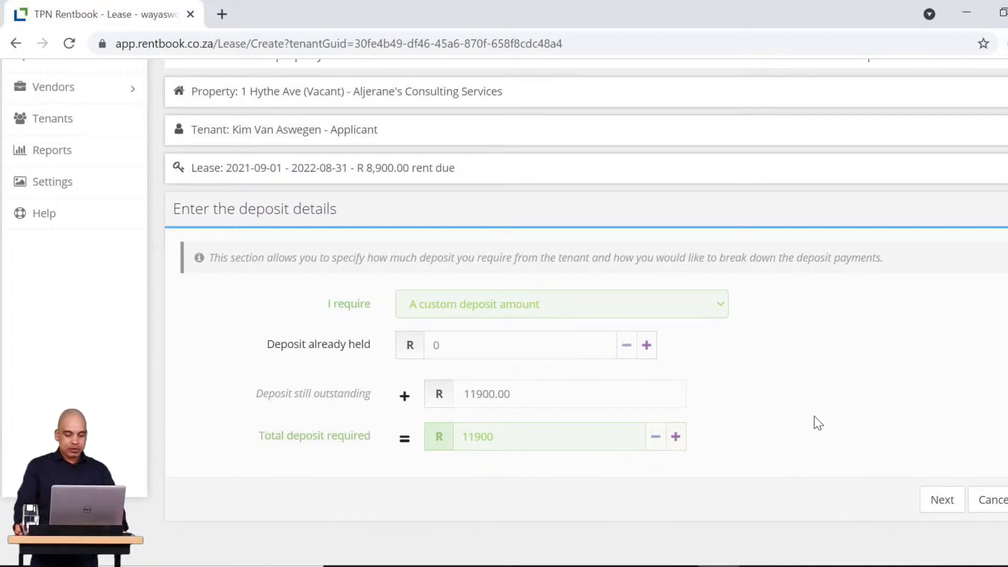
left_click(943, 503)
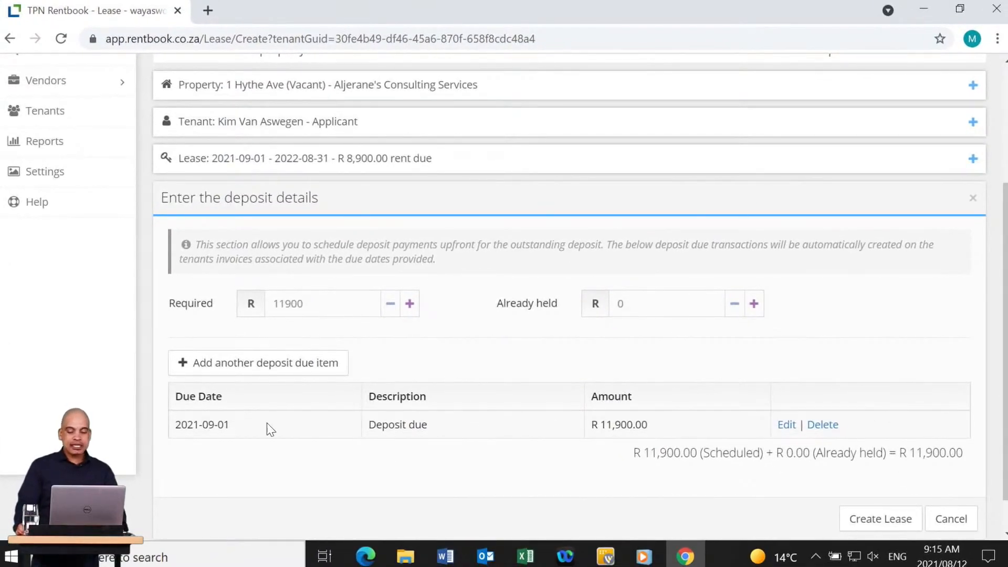
Rename the existing deposit item to Damage Deposit with an amount of 8,900.
left_click(789, 426)
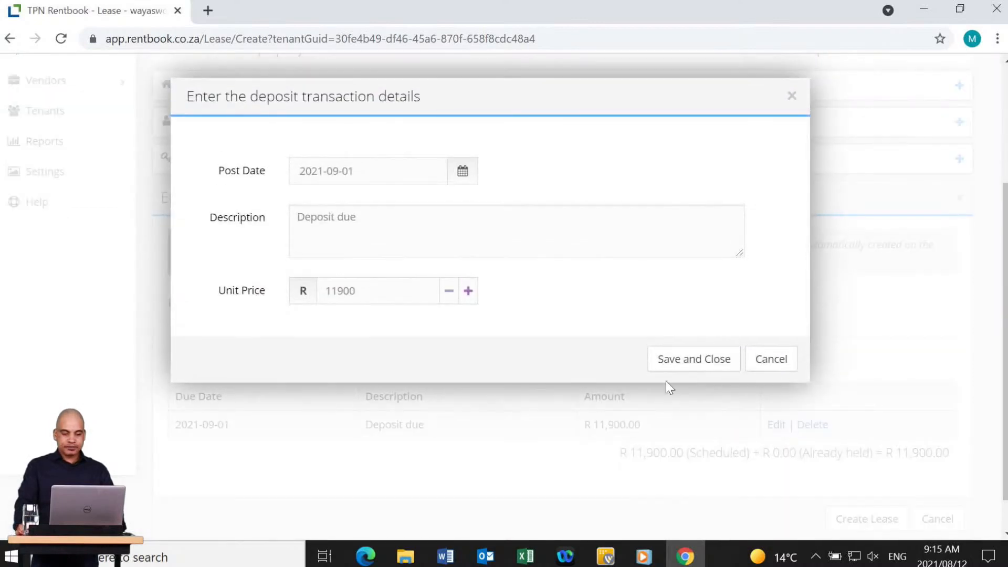
left_click(405, 221)
key("BackSpace")
key("BackSpace")
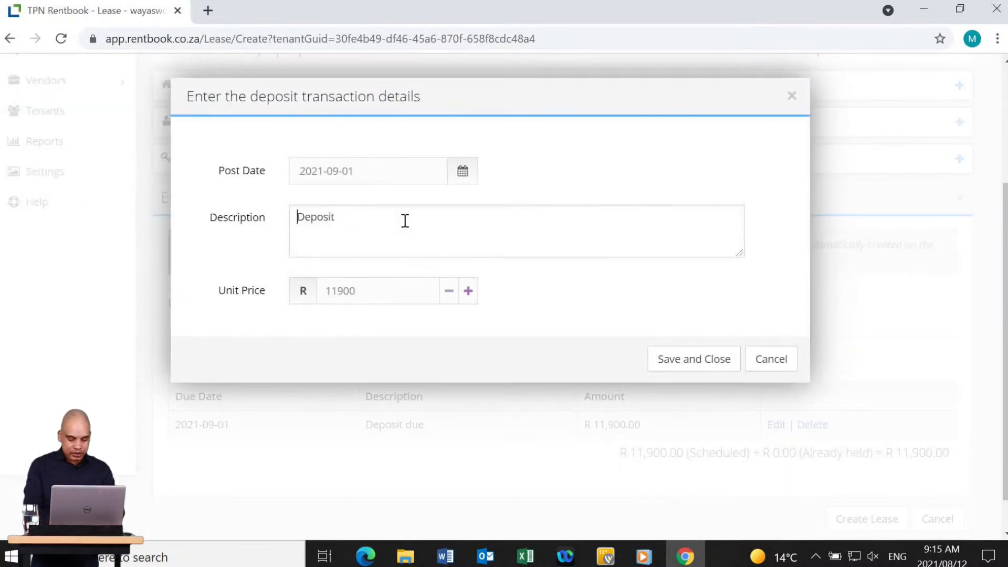
key("Home")
type("Damage")
key("Tab")
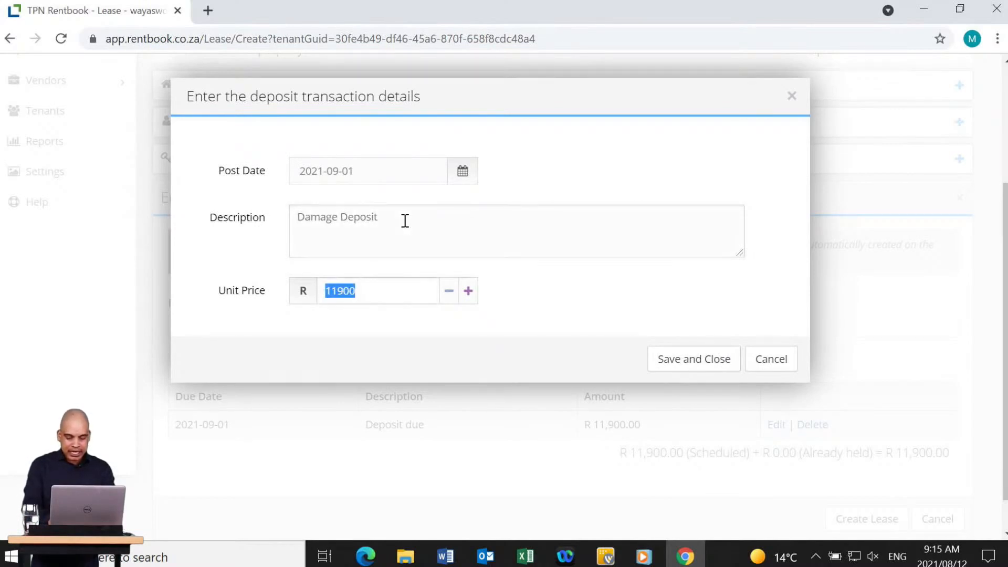
type("8900")
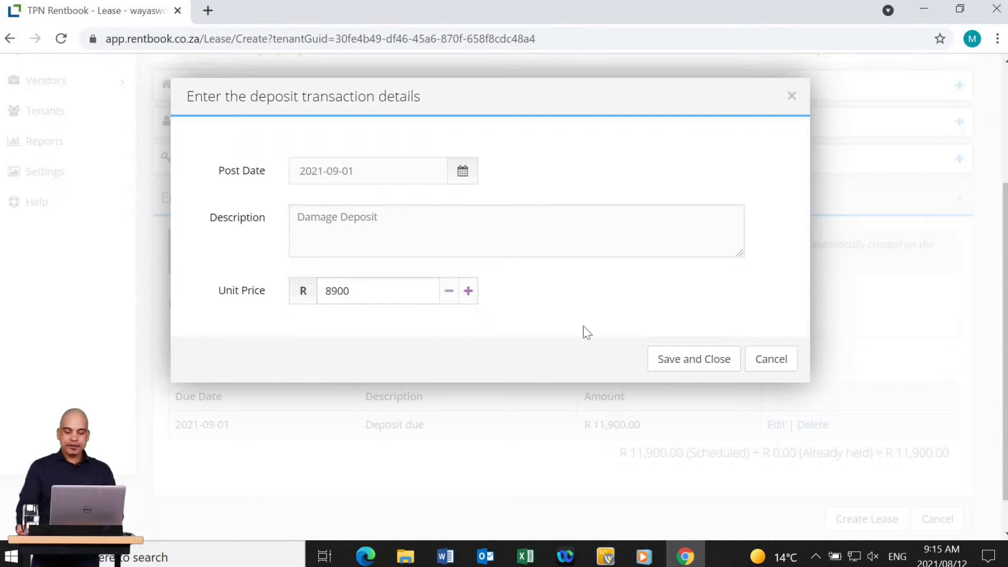
left_click(711, 358)
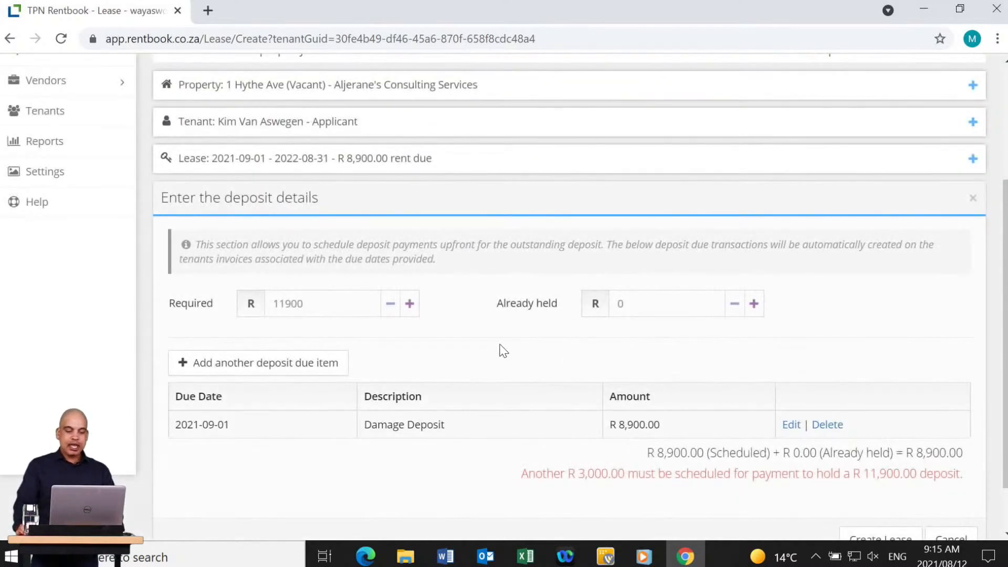
Add a Key Deposit item of R 1,000 to the schedule.
left_click(285, 363)
key("BackSpace")
key("BackSpace")
key("BackSpace")
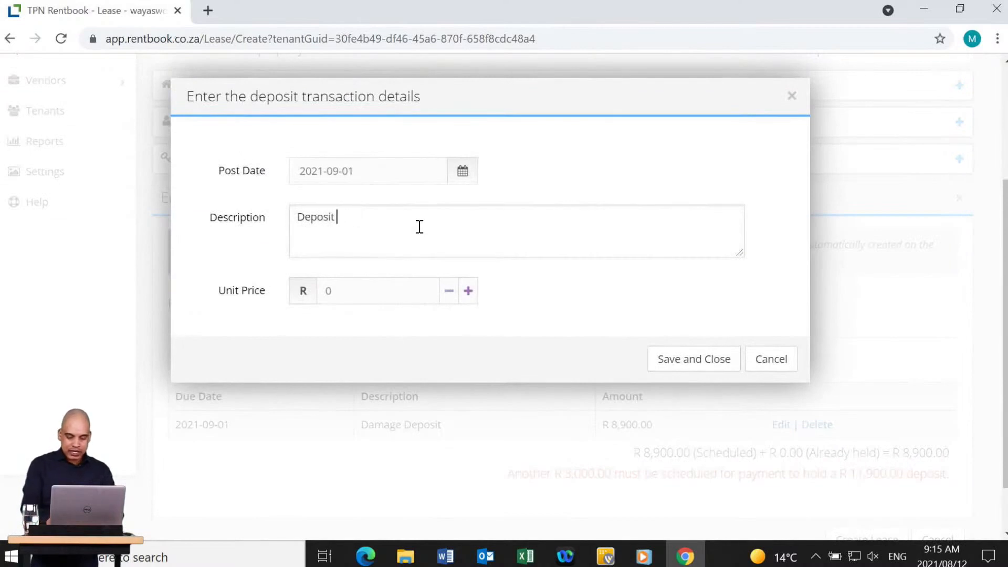
key("Home")
type("Key")
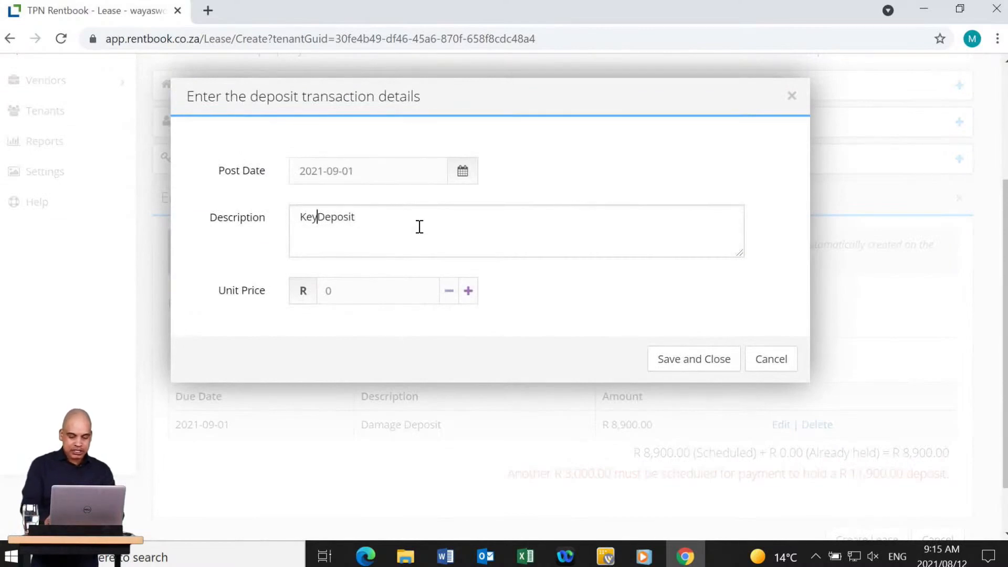
key("Home")
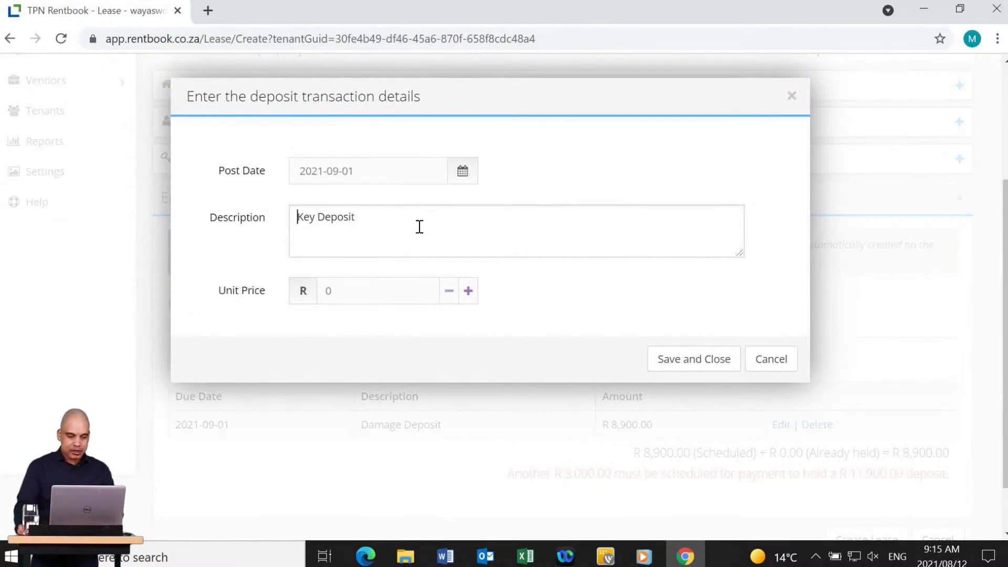
left_click(353, 293)
type("1000")
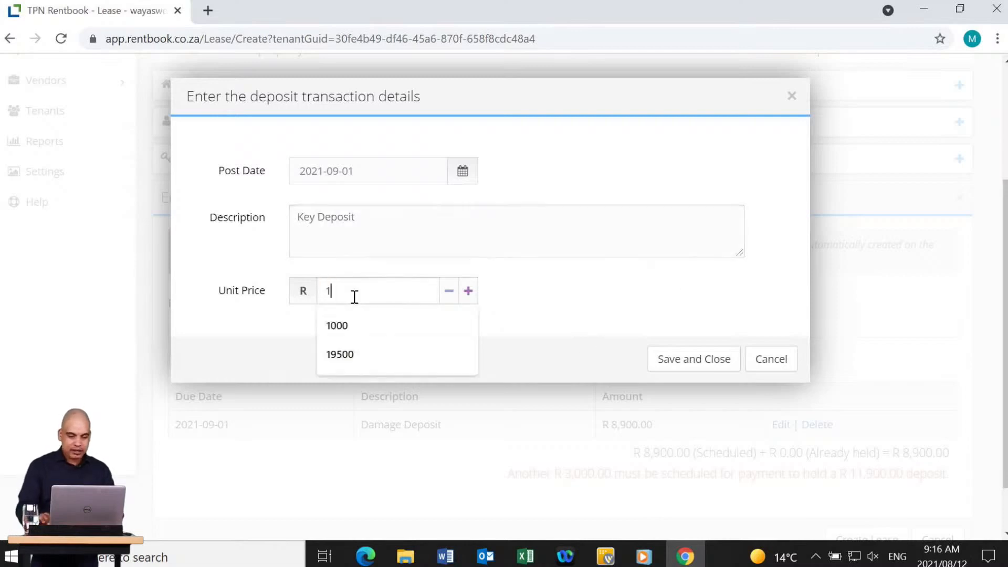
left_click(689, 358)
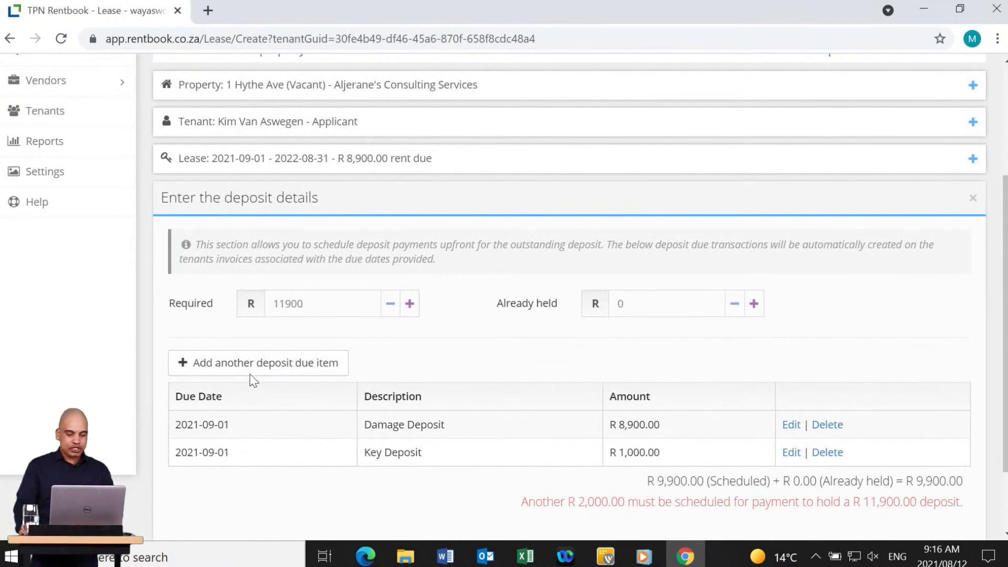
Add a Utilities Deposit item of R 2,000 and create the lease.
left_click(276, 360)
left_click(408, 210)
key("BackSpace")
key("BackSpace")
key("BackSpace")
key("BackSpace")
key("Home")
type("Utilitie")
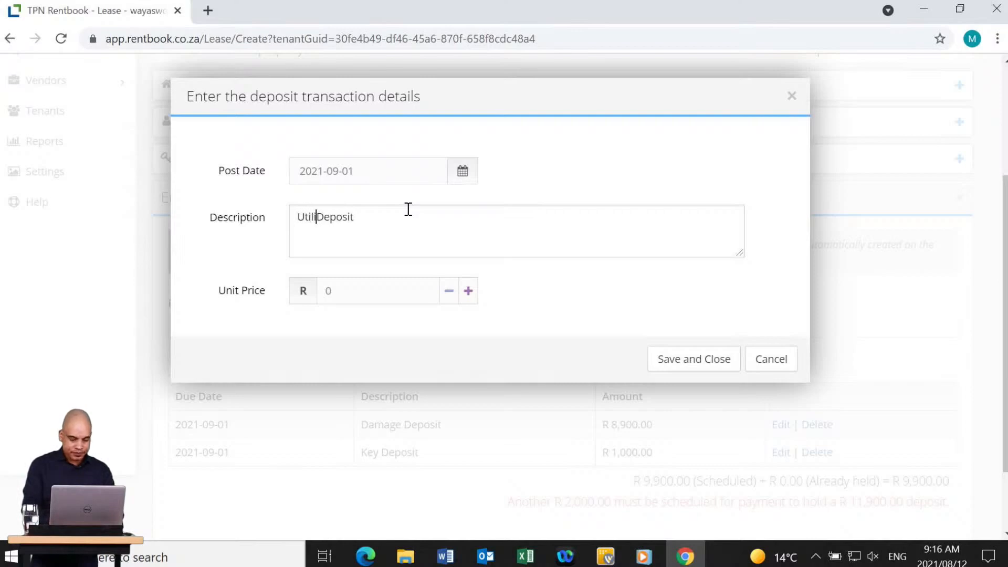
type("s")
key("Tab")
type("2000")
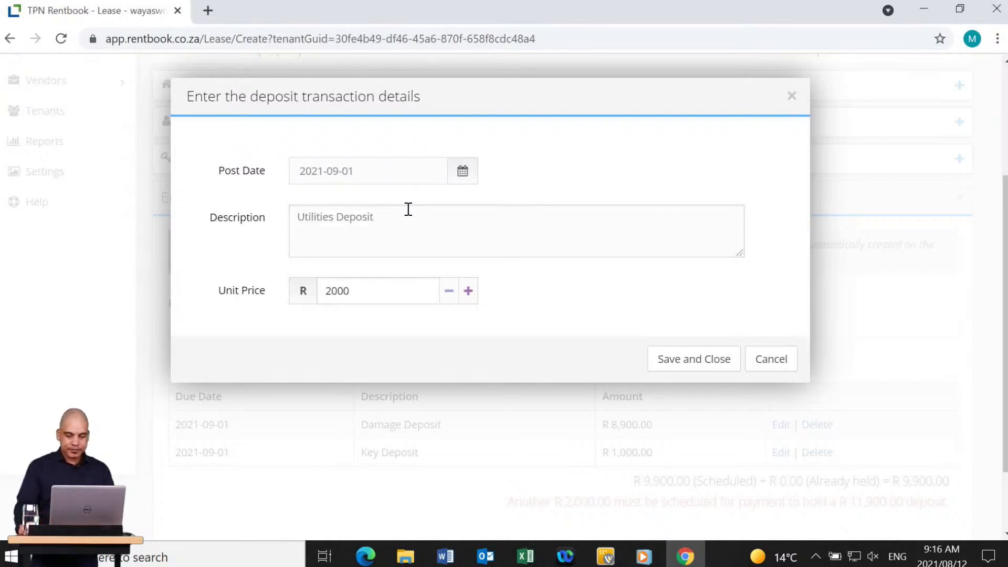
left_click(653, 359)
scroll(608, 349, "down", 2)
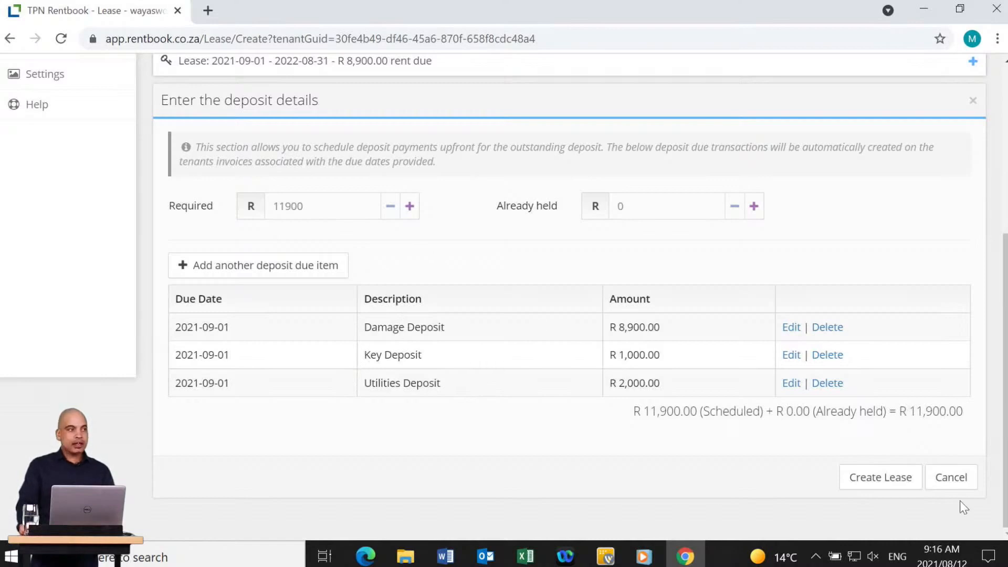
left_click(877, 479)
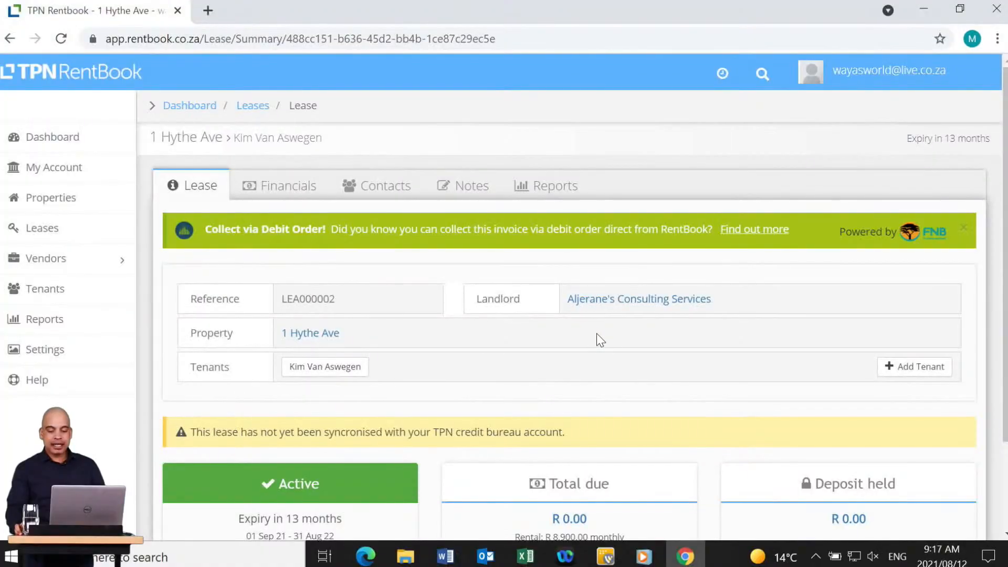
Start adding an additional, brand-new tenant to the lease.
left_click(907, 370)
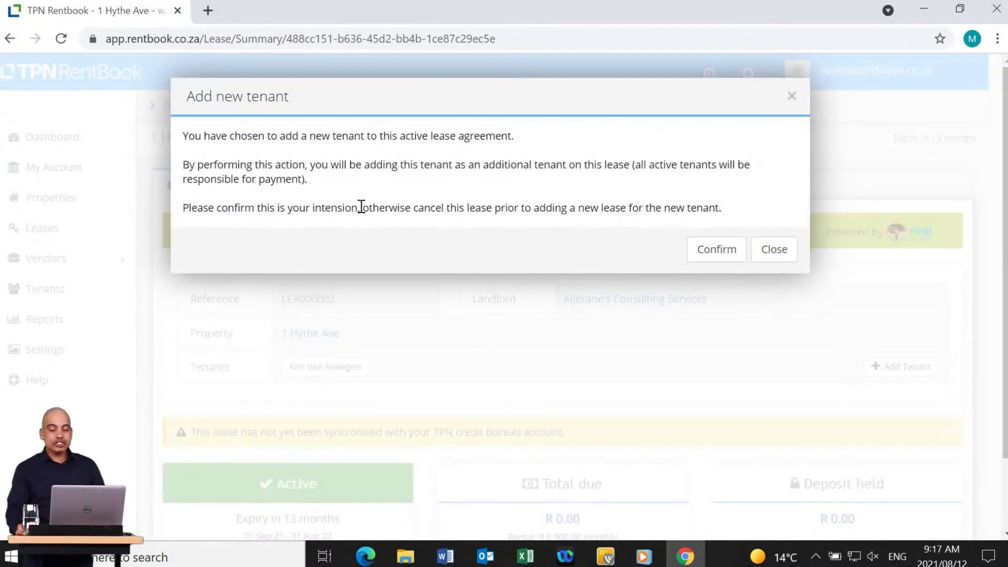
left_click(707, 257)
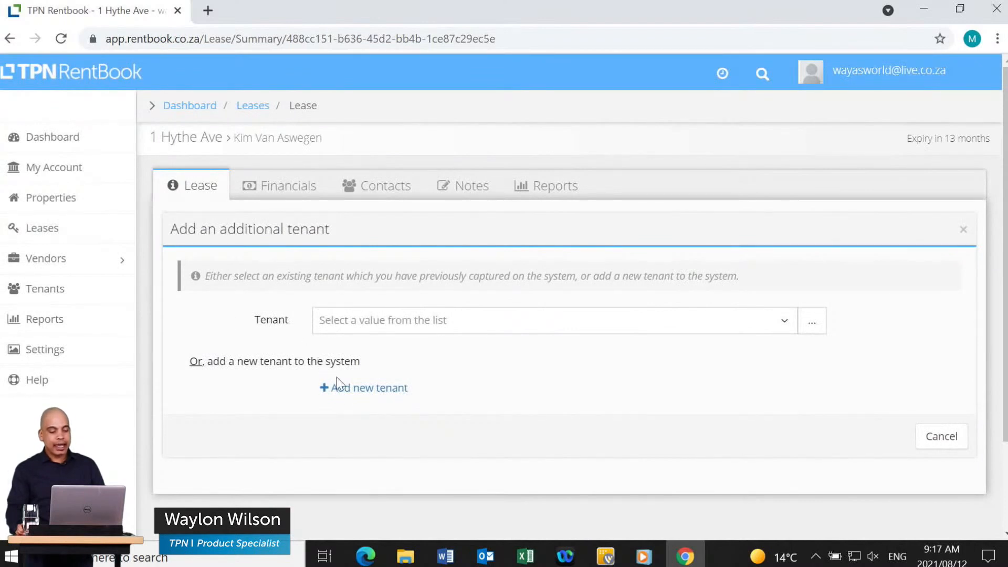
left_click(366, 388)
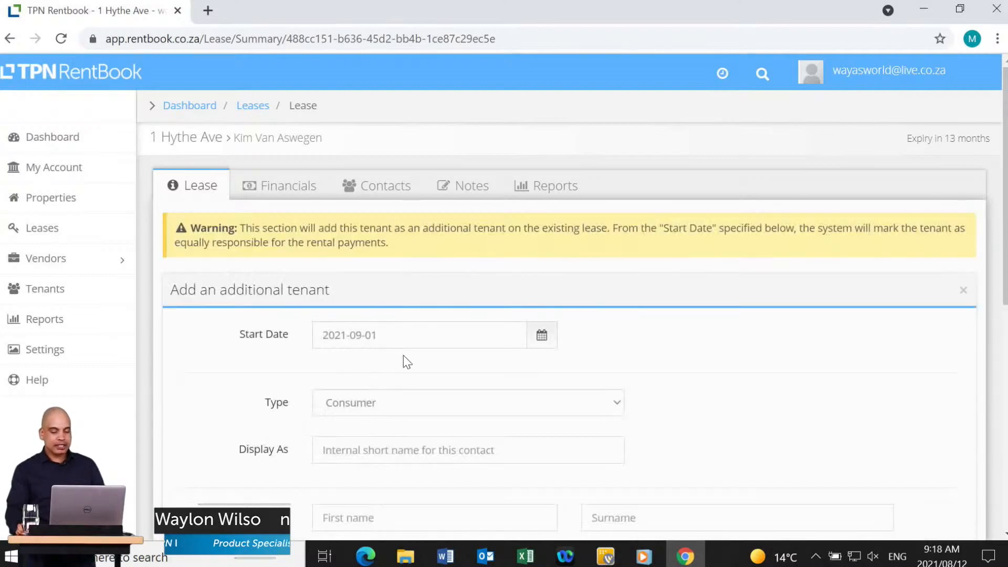
scroll(525, 399, "down", 3)
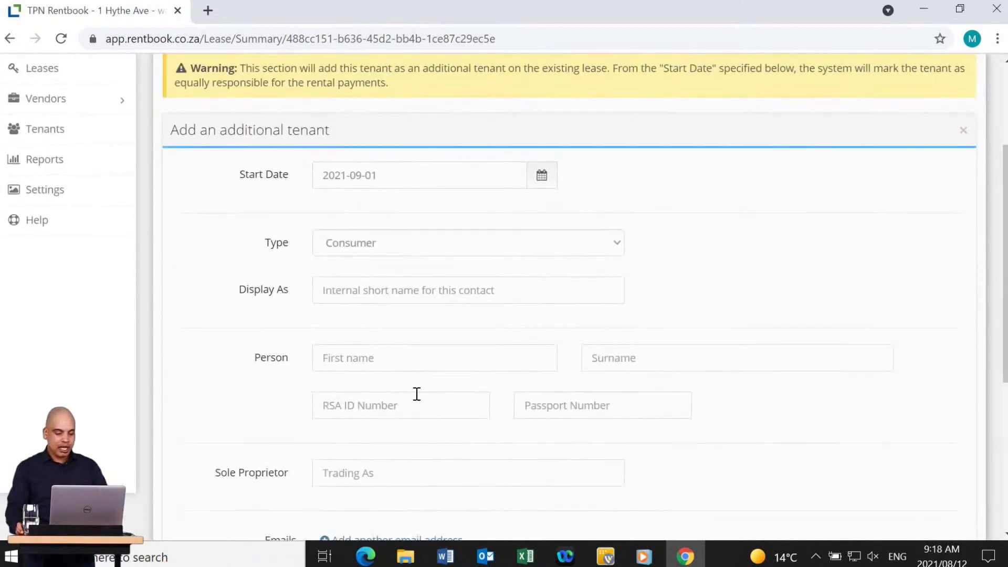
Enter the new tenant's first name, surname and RSA ID number.
left_click(382, 362)
key("Tab")
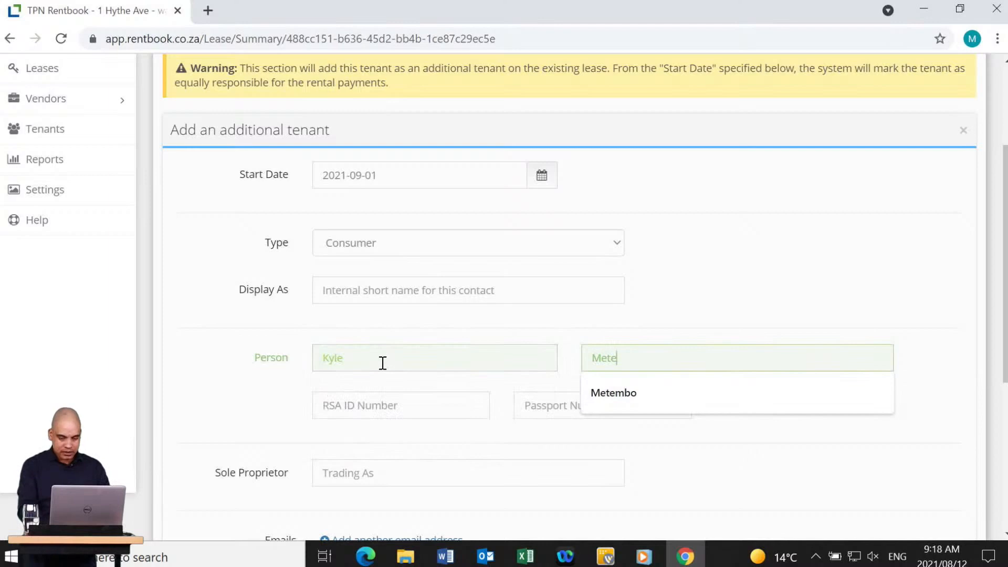
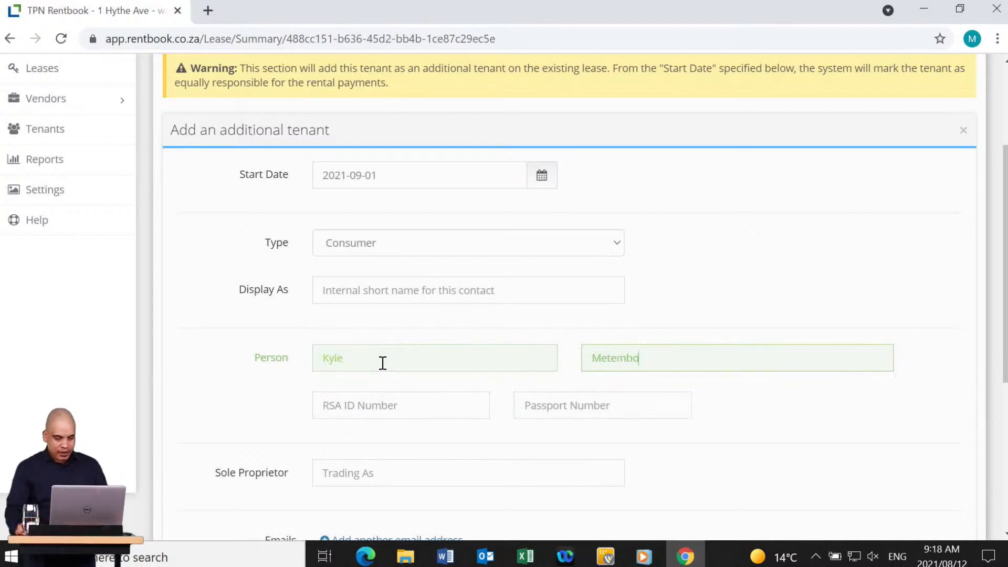
scroll(428, 291, "down", 3)
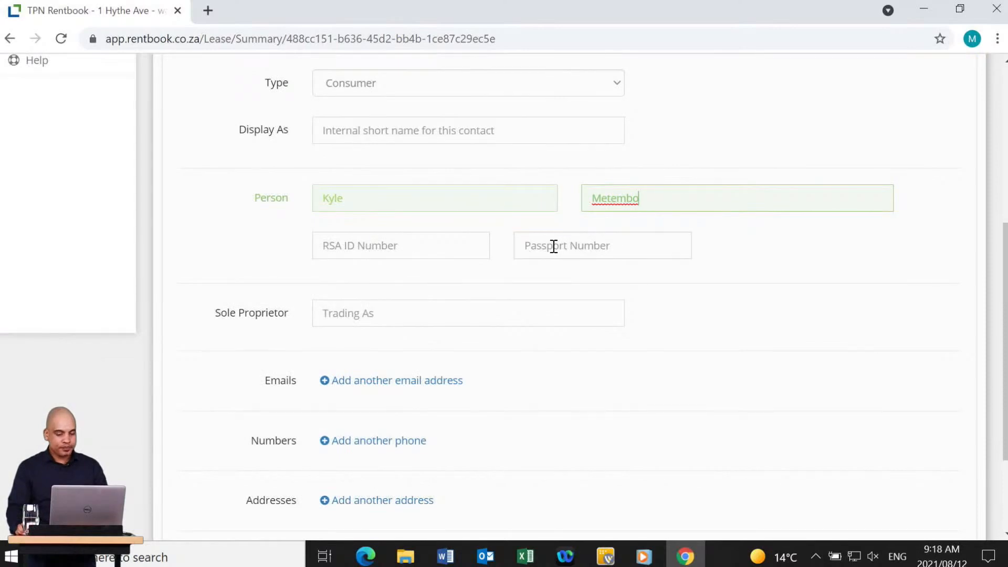
left_click(446, 250)
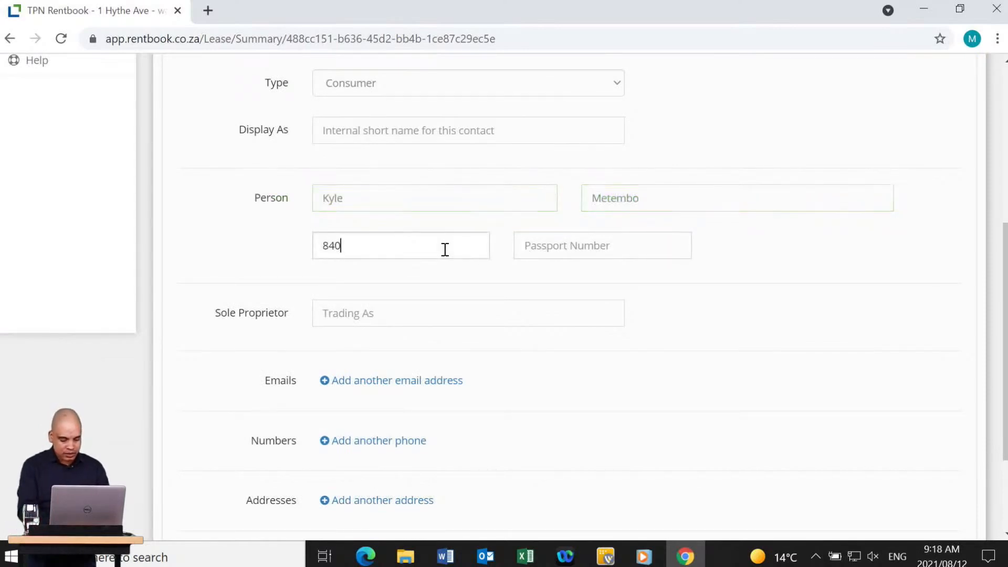
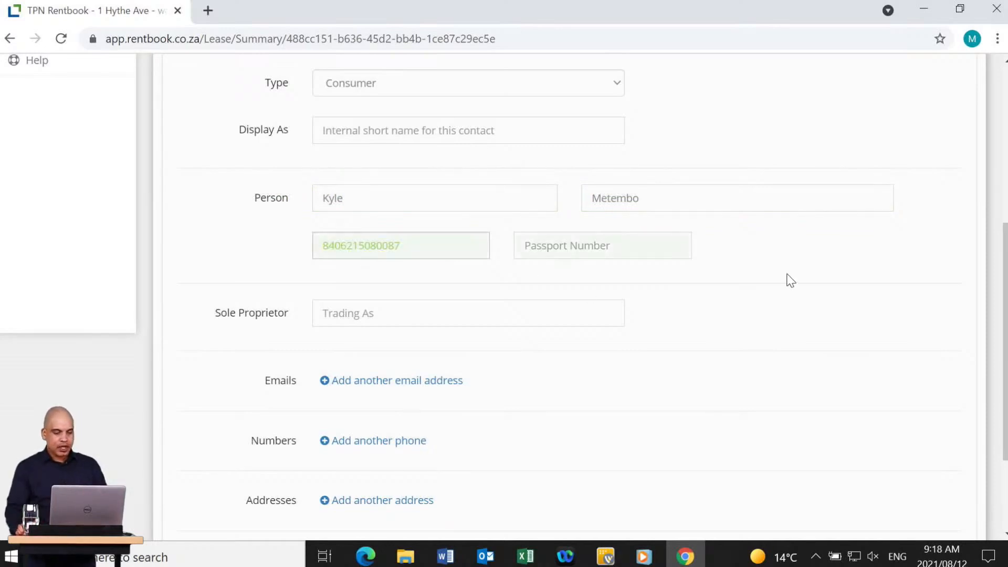
left_click(786, 279)
Add the tenant's e-mail address and mobile number, then save the tenant.
scroll(647, 342, "down", 3)
left_click(423, 247)
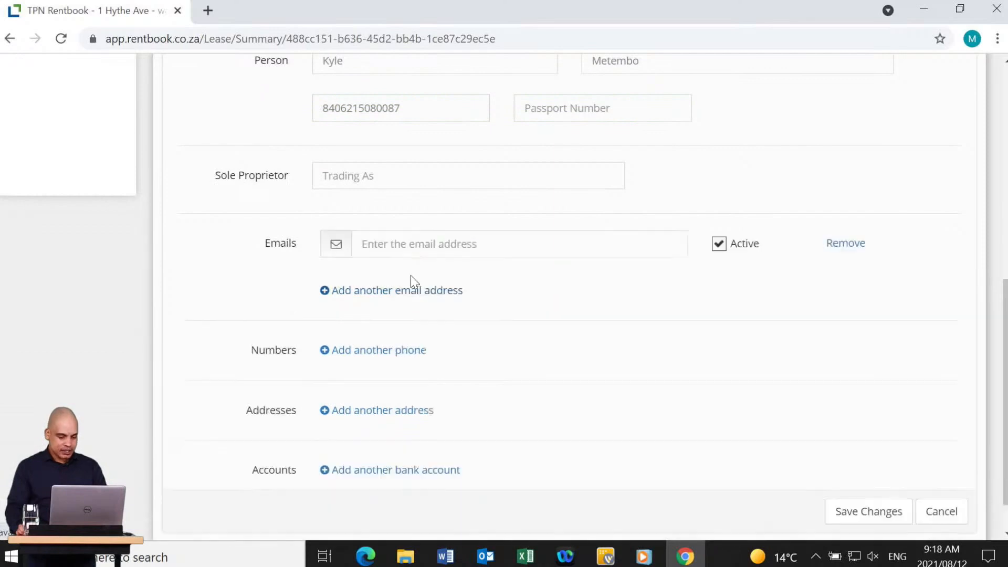
left_click(429, 250)
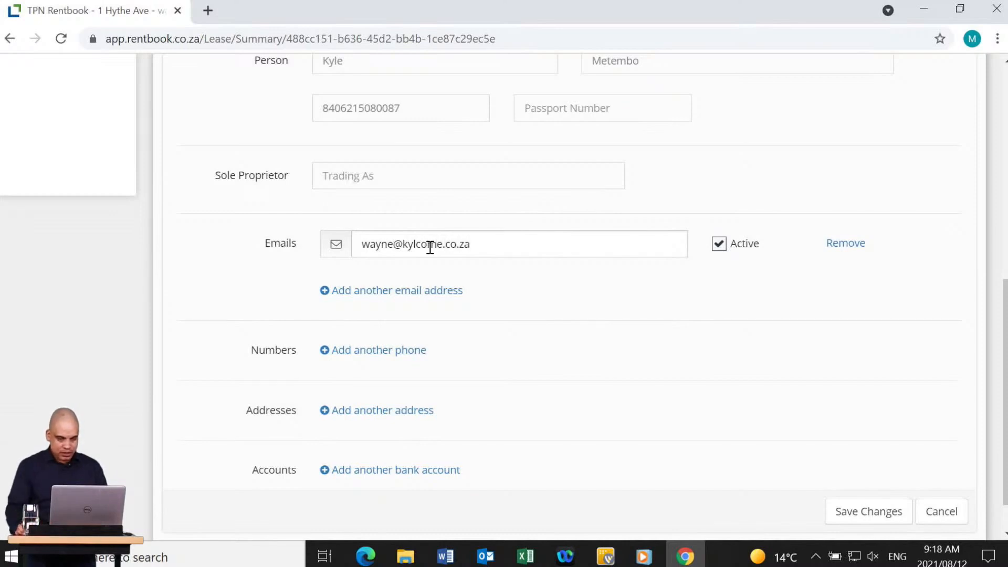
left_click(391, 350)
left_click(563, 354)
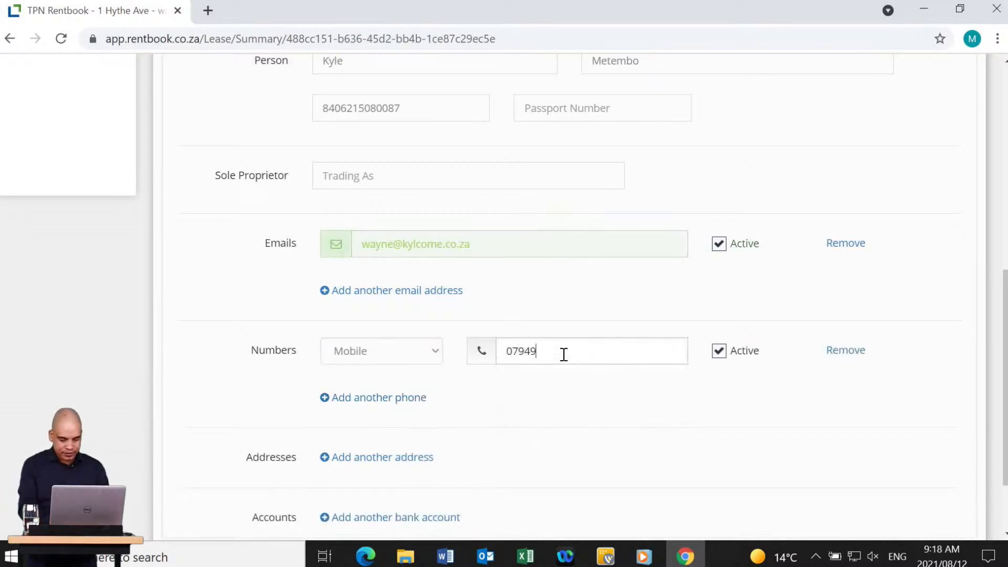
scroll(885, 403, "down", 2)
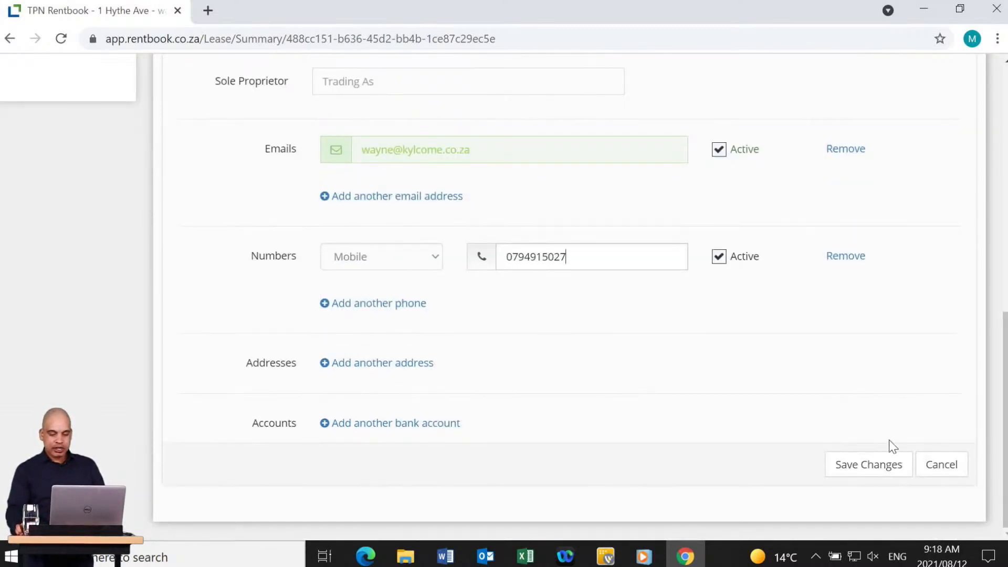
left_click(872, 465)
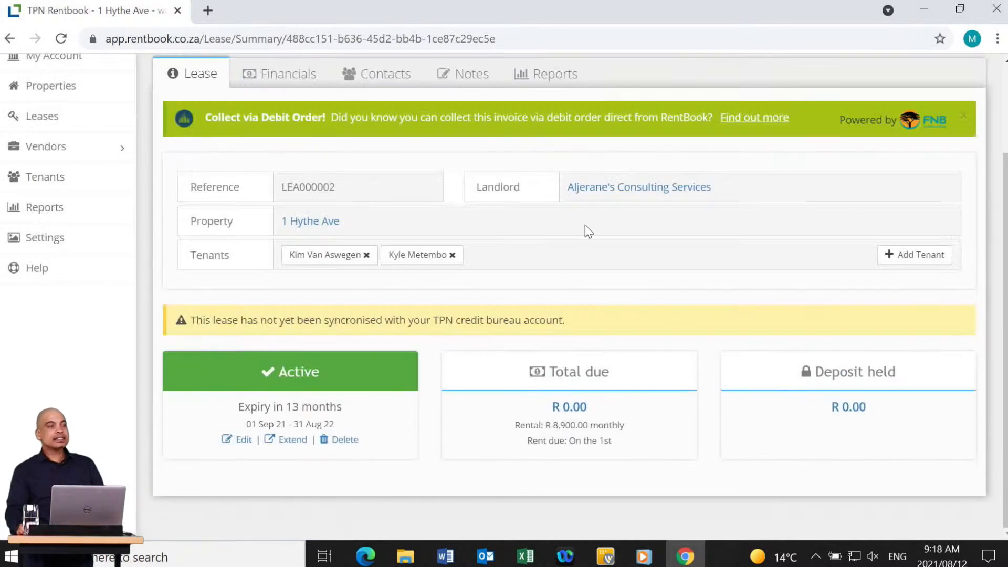
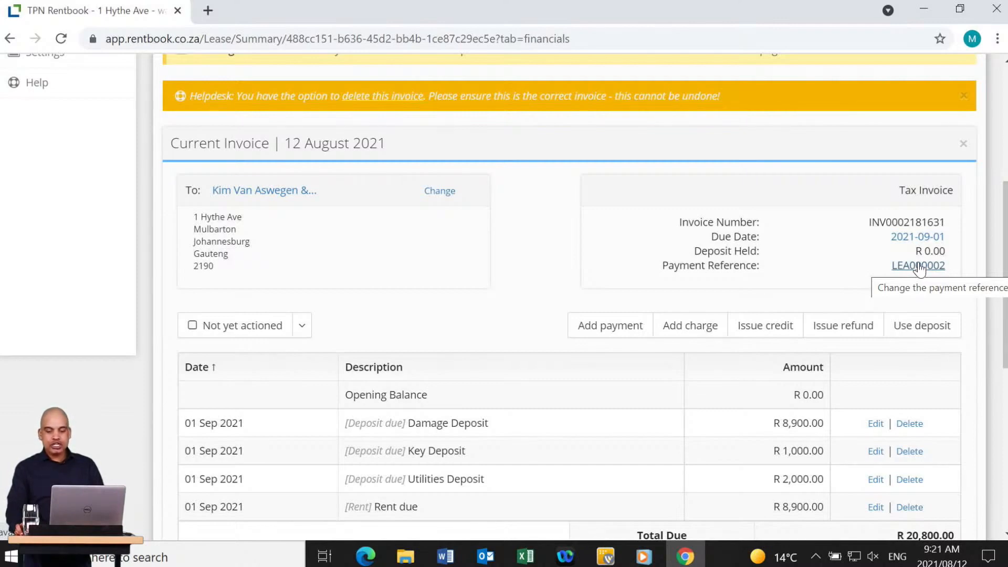
Change the invoice's payment reference from LEA000002 to MET001.
left_click(911, 266)
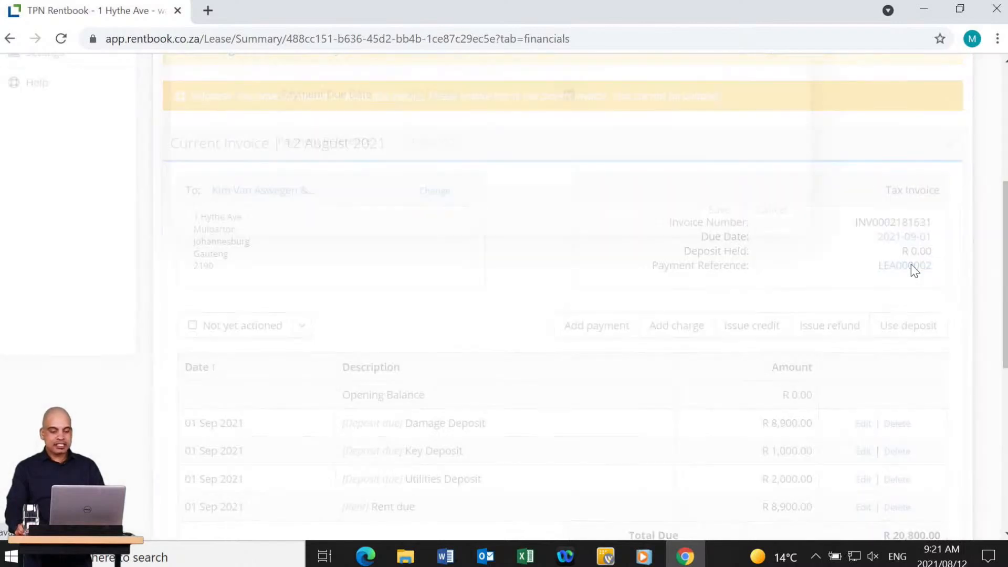
type("ME")
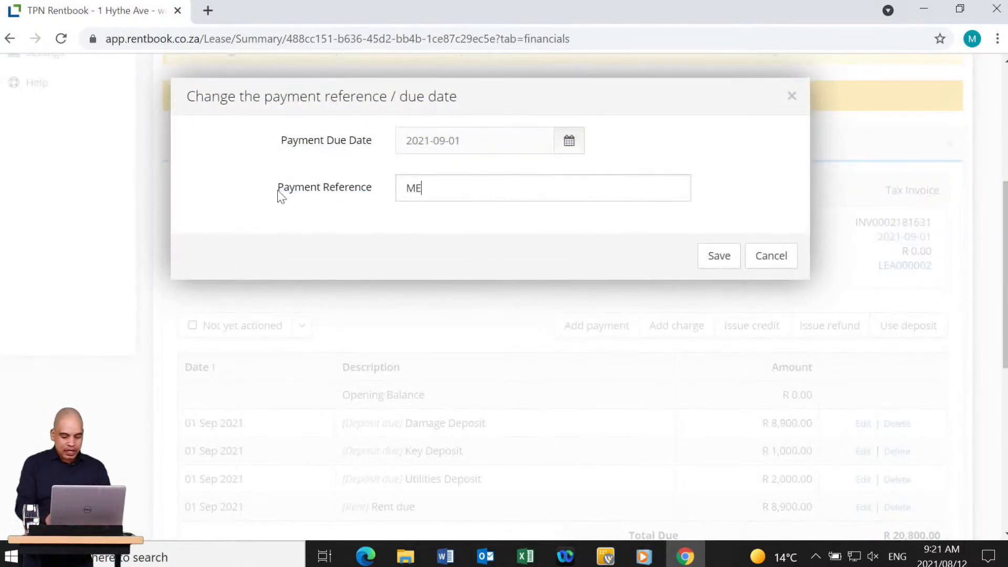
type("T001")
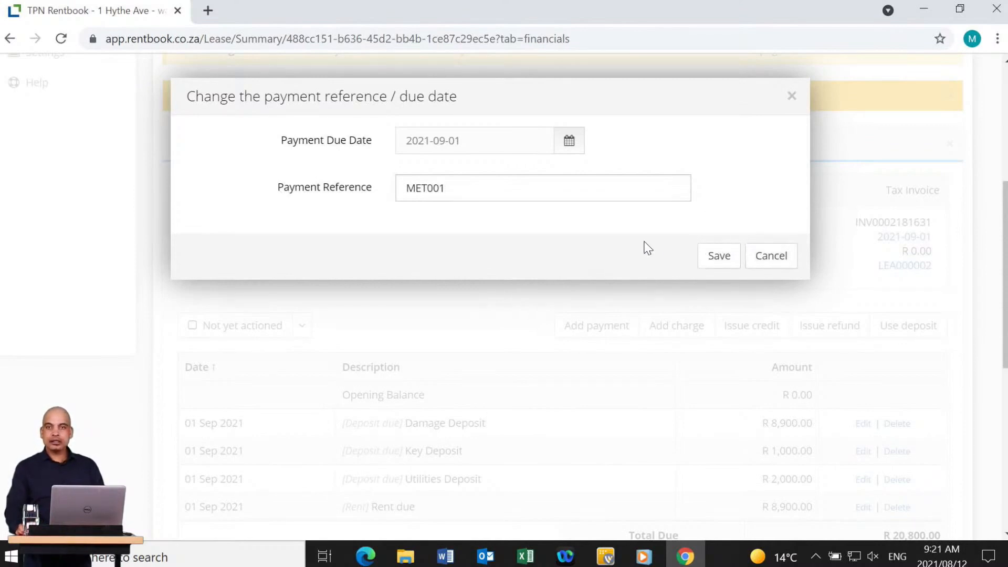
left_click(715, 260)
scroll(950, 201, "down", 6)
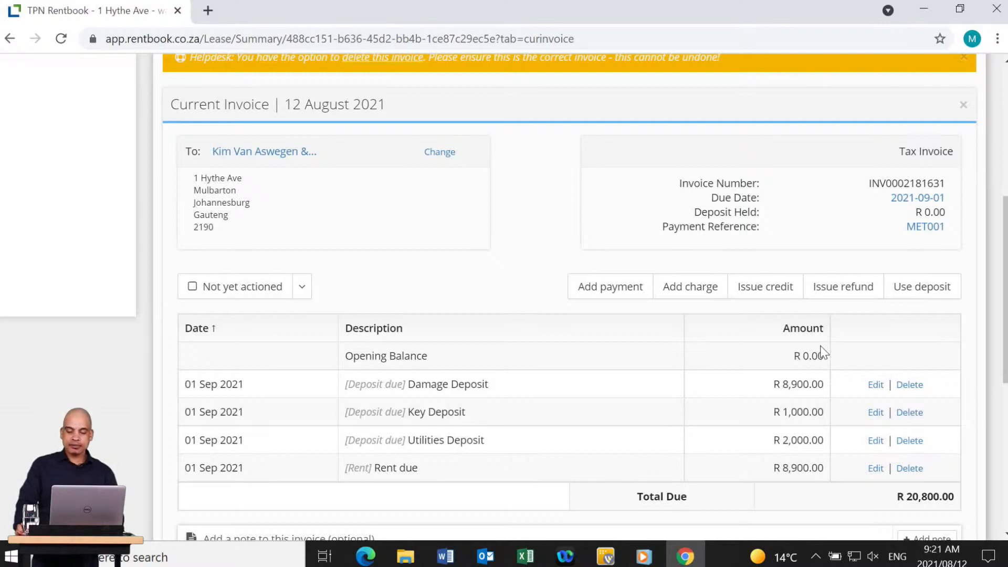
Add an Admin fee charge described 'Admin Fee' with unit price 500 to the invoice.
left_click(677, 288)
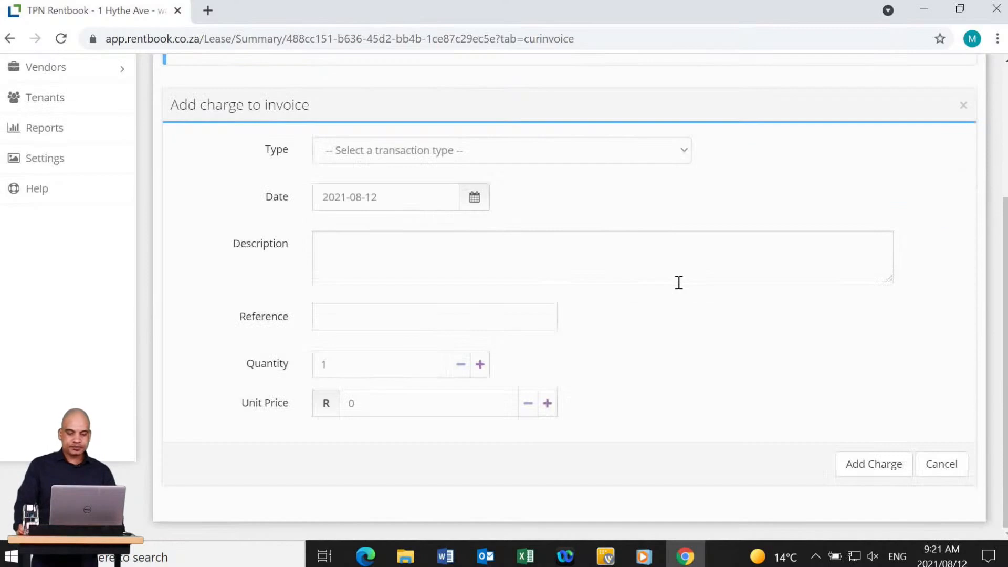
left_click(435, 157)
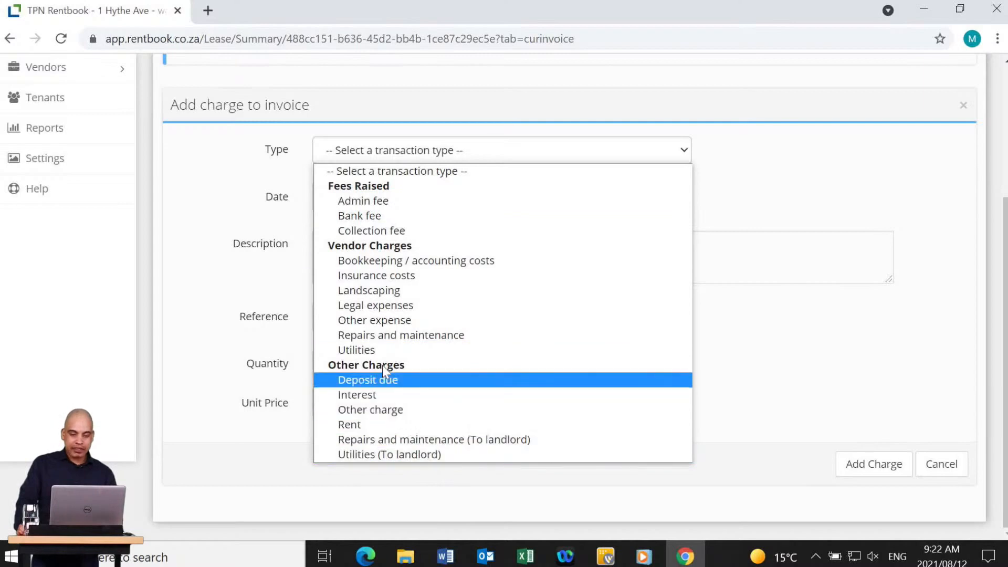
left_click(389, 203)
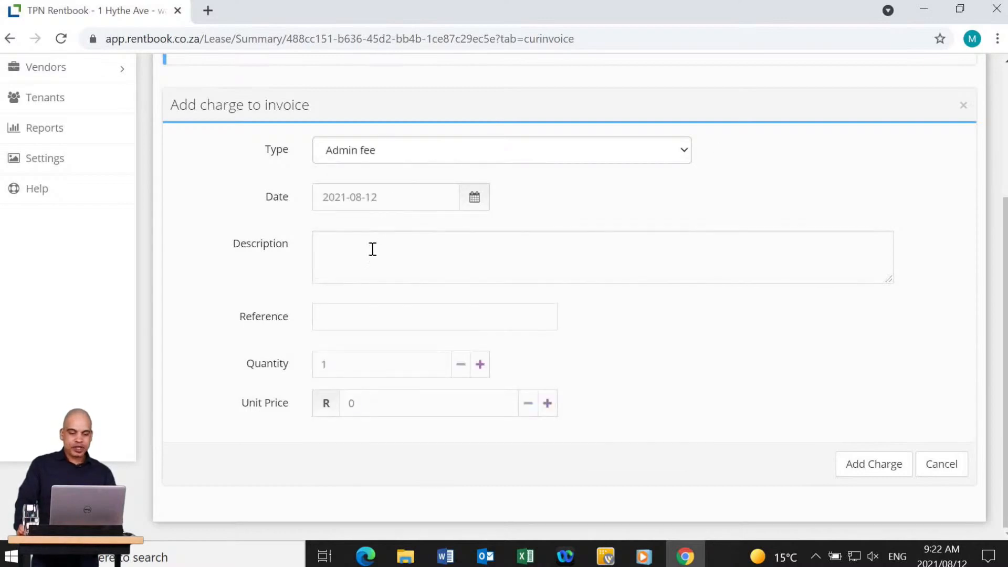
left_click(394, 246)
type("Admin Fee")
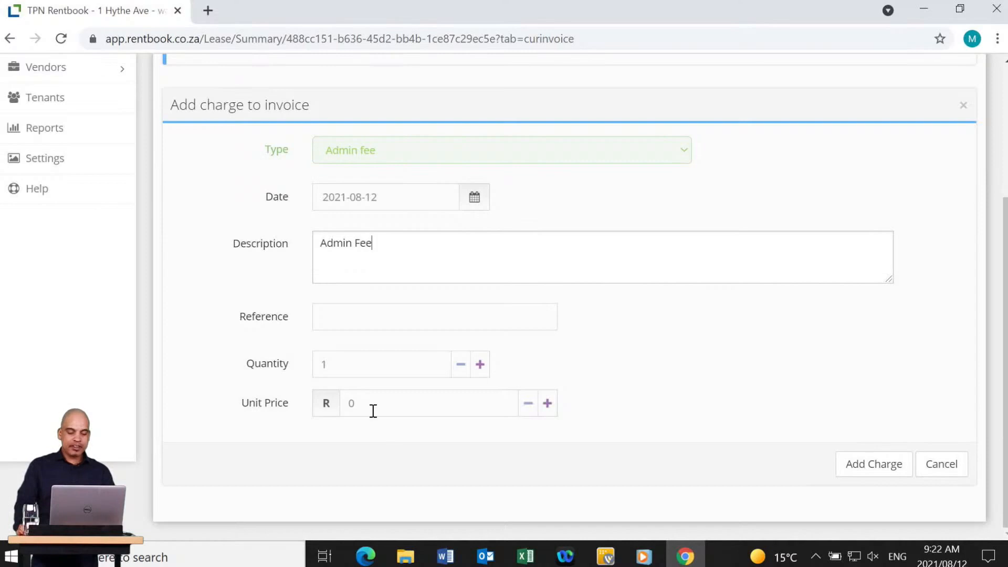
left_click(366, 403)
double_click(366, 403)
type("500")
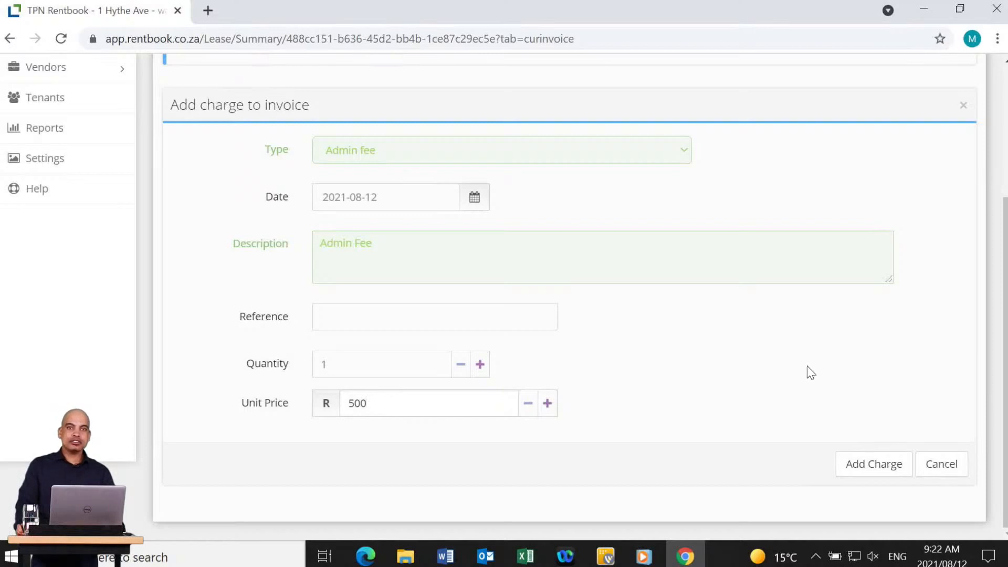
left_click(854, 466)
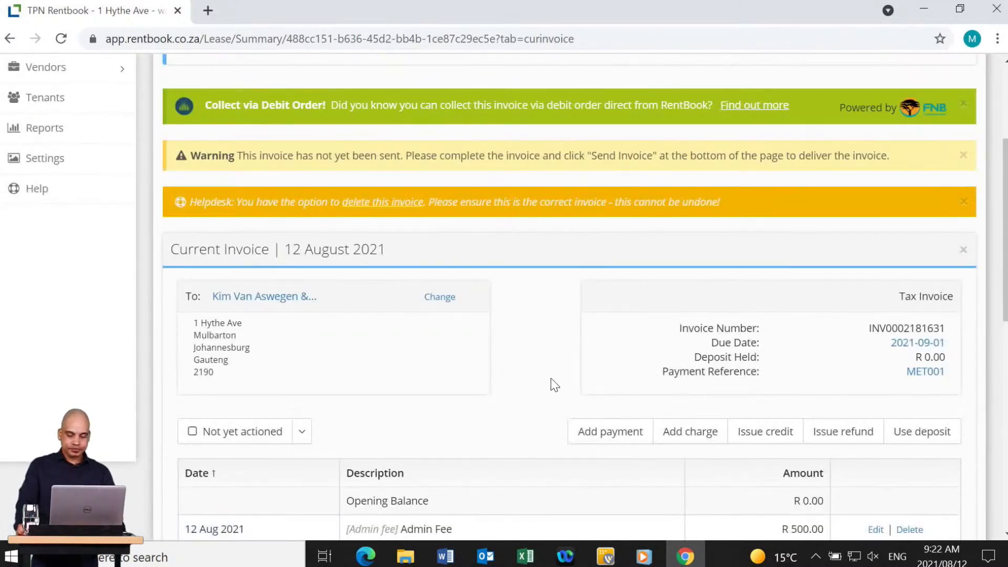
Set the 12 August 2021 invoice's status to Ready to send.
scroll(545, 389, "down", 1)
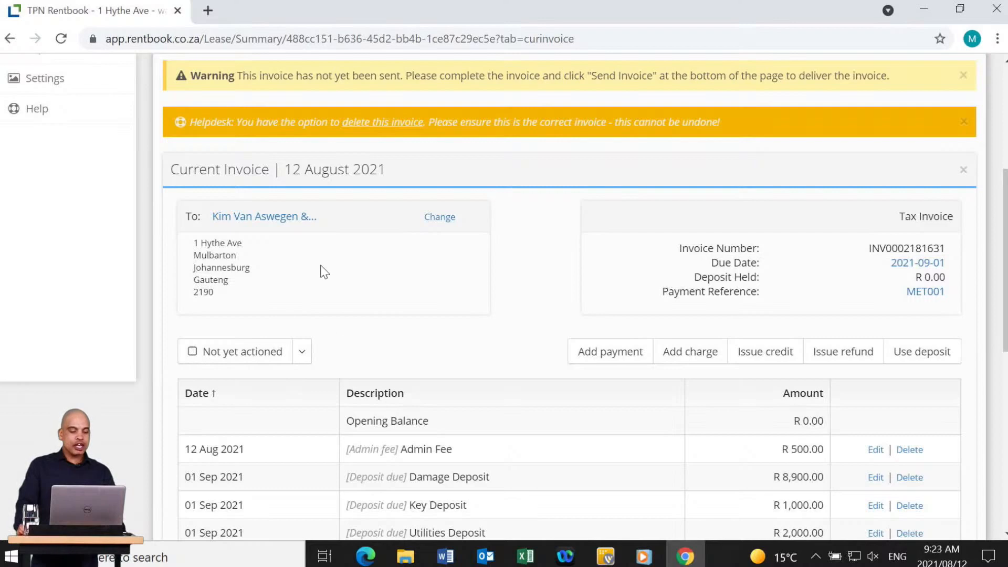
left_click(303, 355)
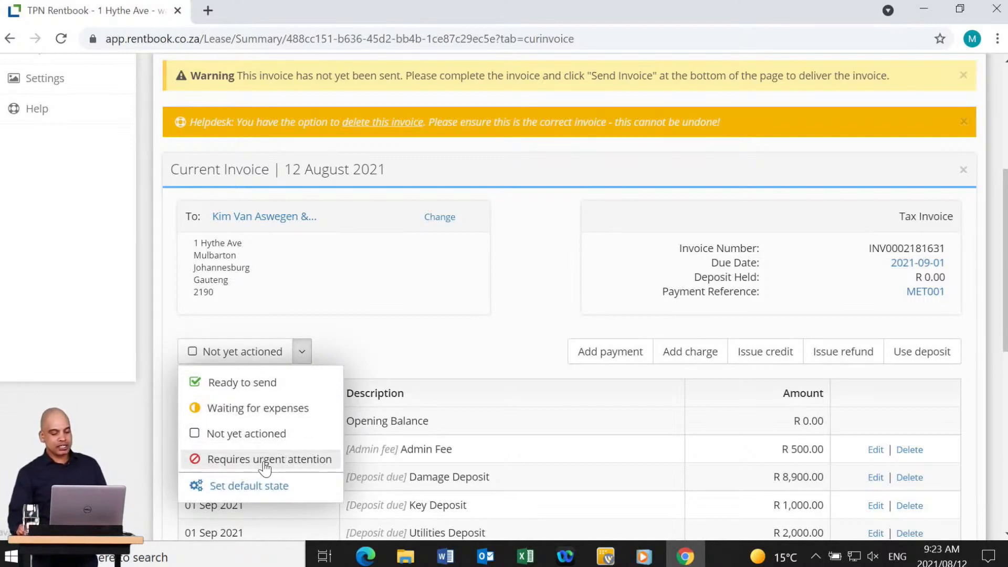
left_click(255, 388)
Check on the Dashboard that exactly 1 invoice is ready to send this period.
scroll(311, 371, "up", 5)
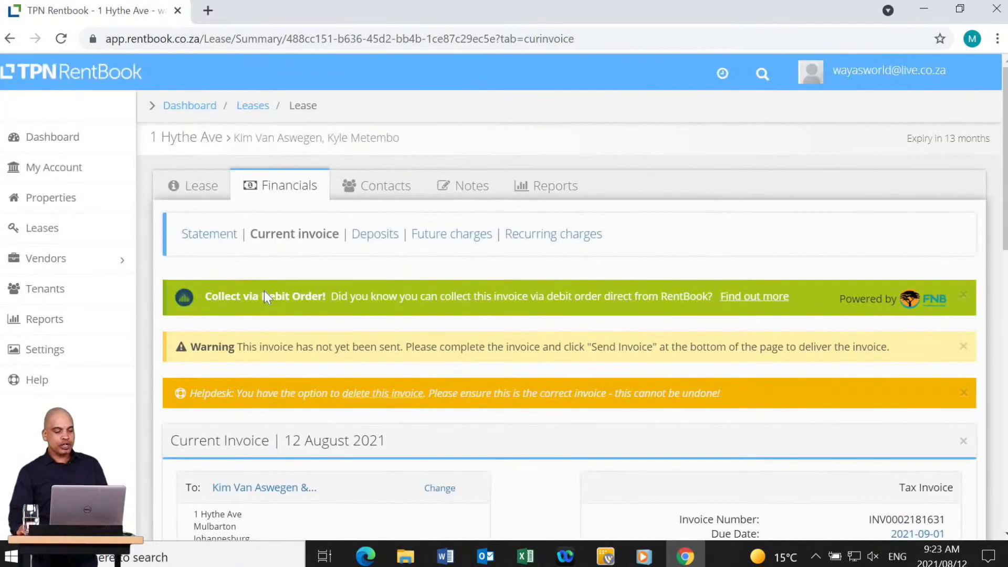
right_click(23, 135)
left_click(86, 149)
left_click(256, 6)
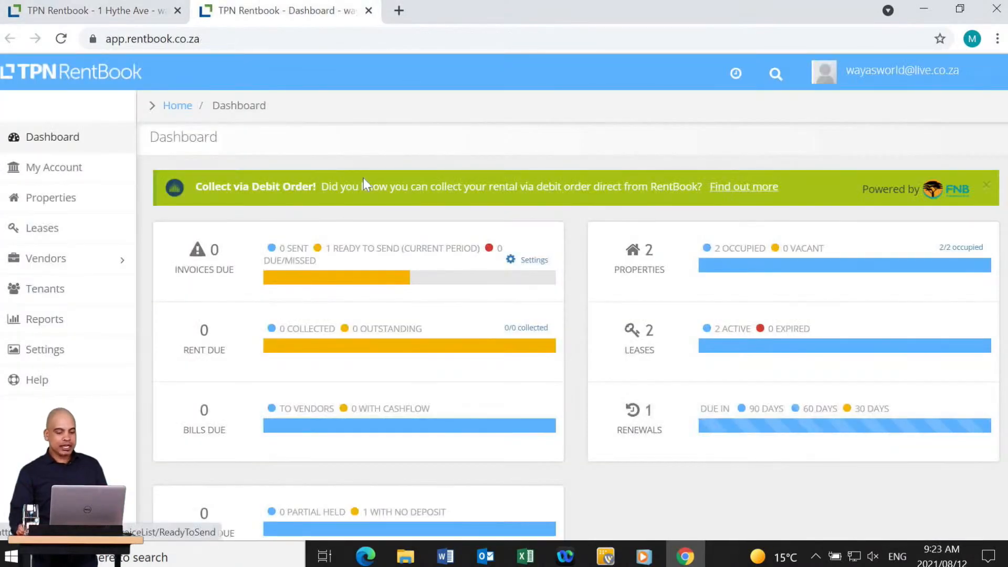
left_click(372, 250)
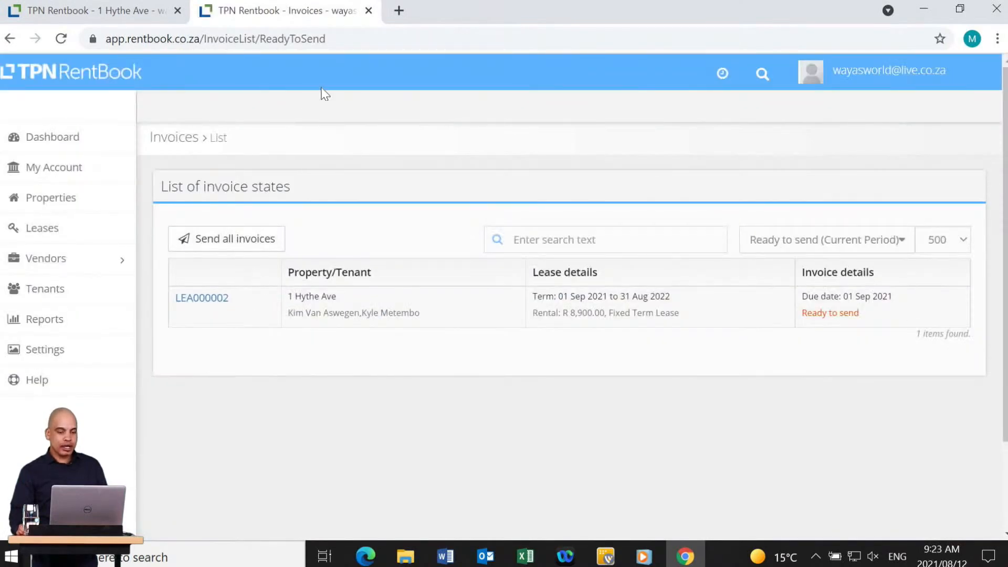
left_click(369, 13)
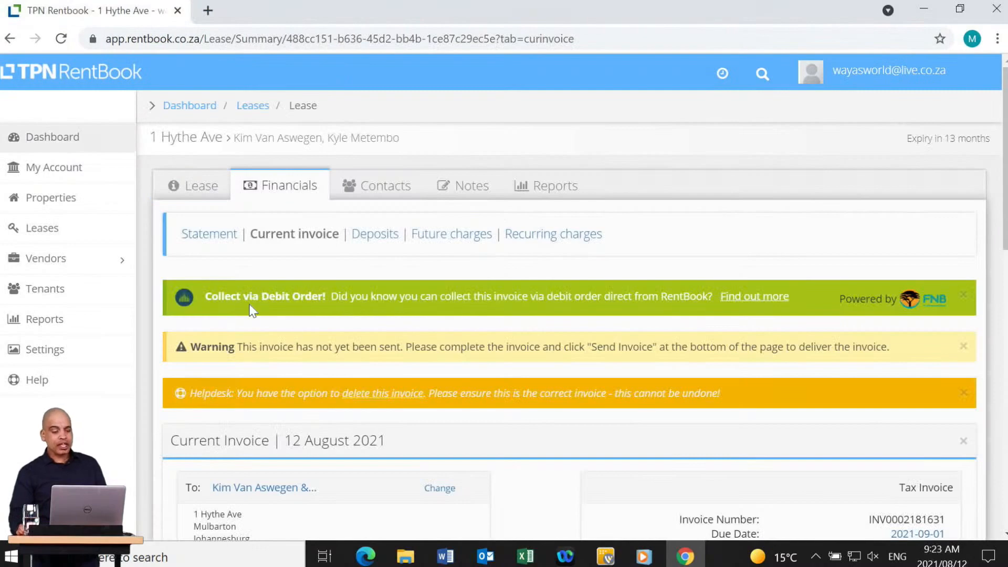
scroll(263, 315, "down", 4)
left_click(292, 387)
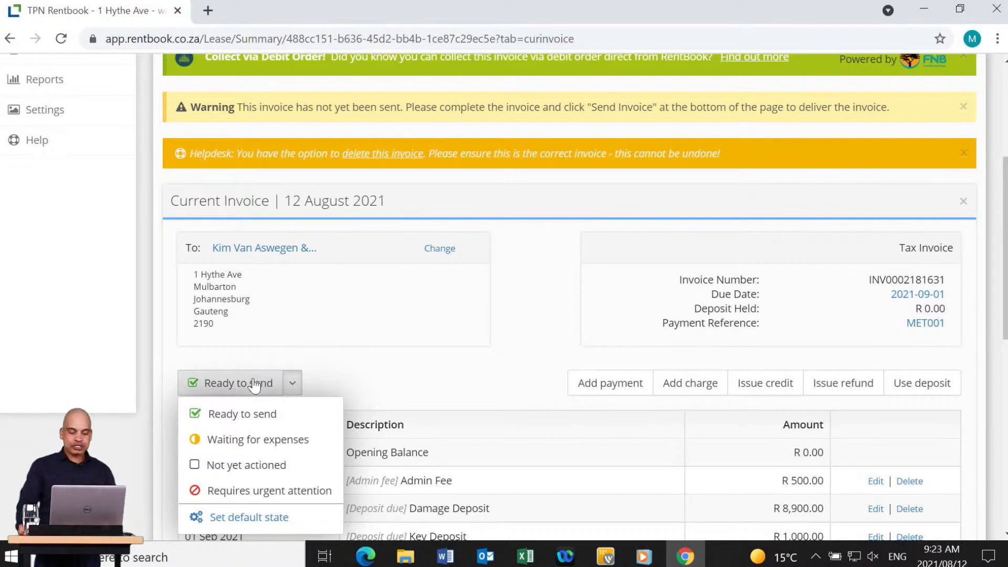
left_click(242, 519)
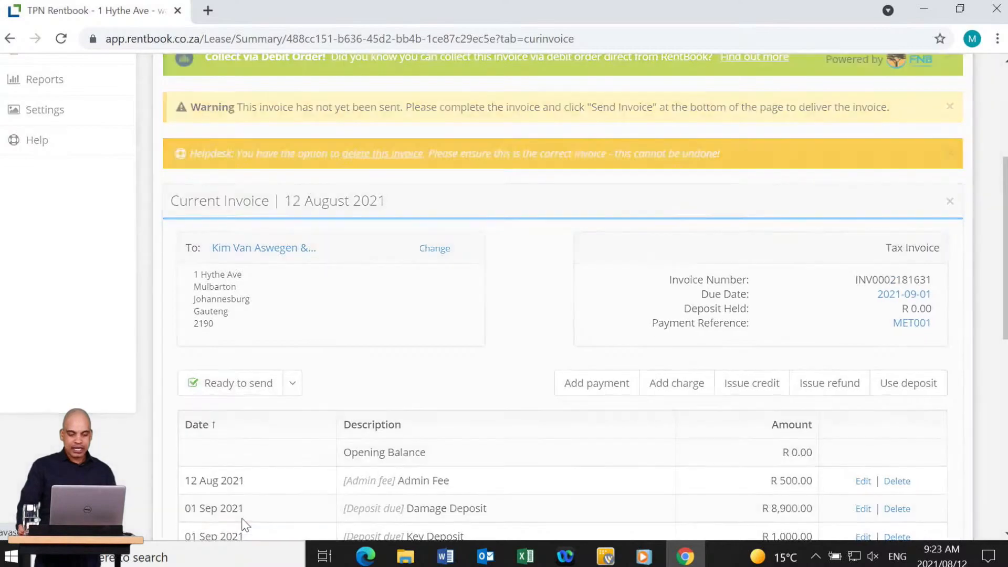
left_click(494, 247)
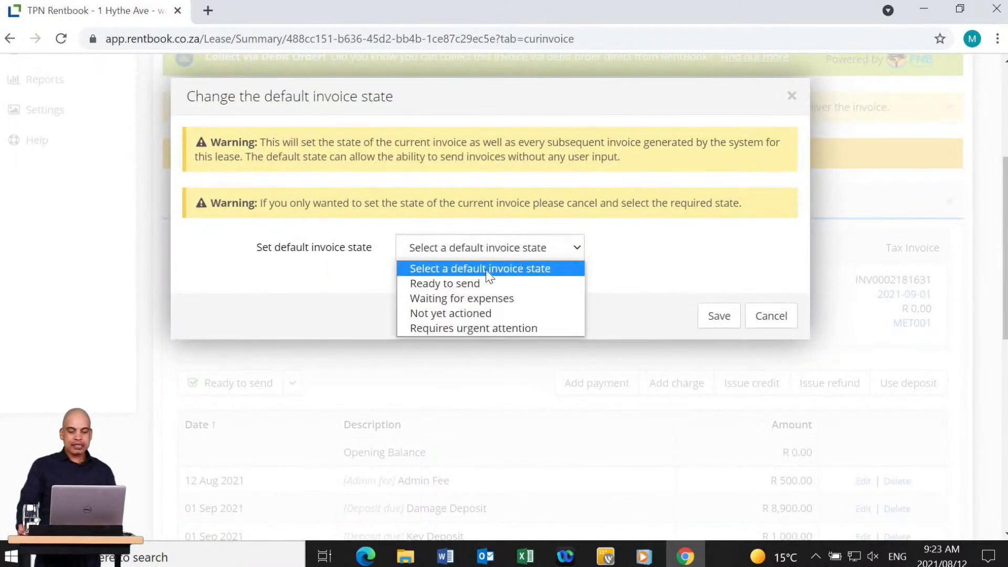
left_click(467, 284)
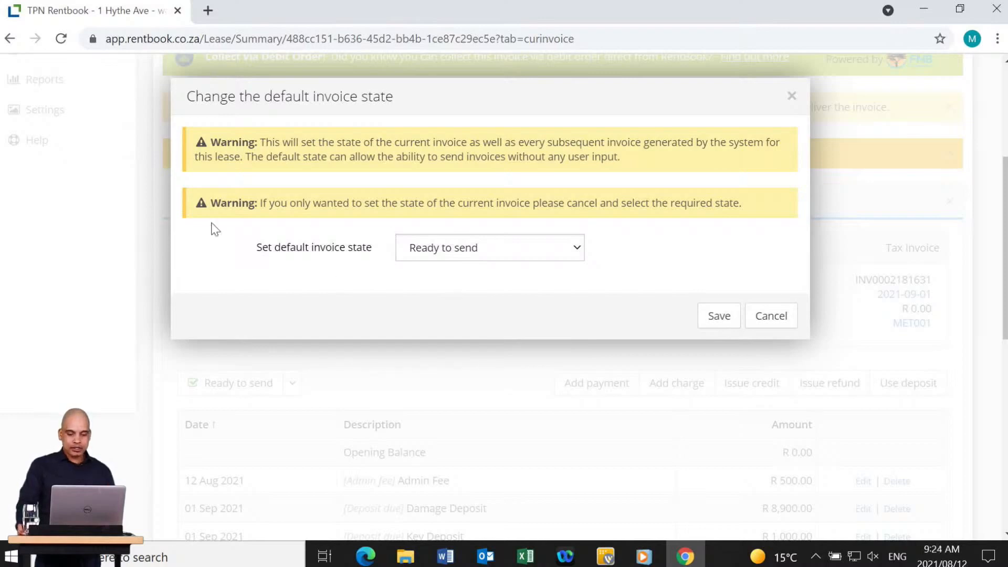
left_click(764, 319)
right_click(74, 120)
left_click(115, 131)
left_click(275, 21)
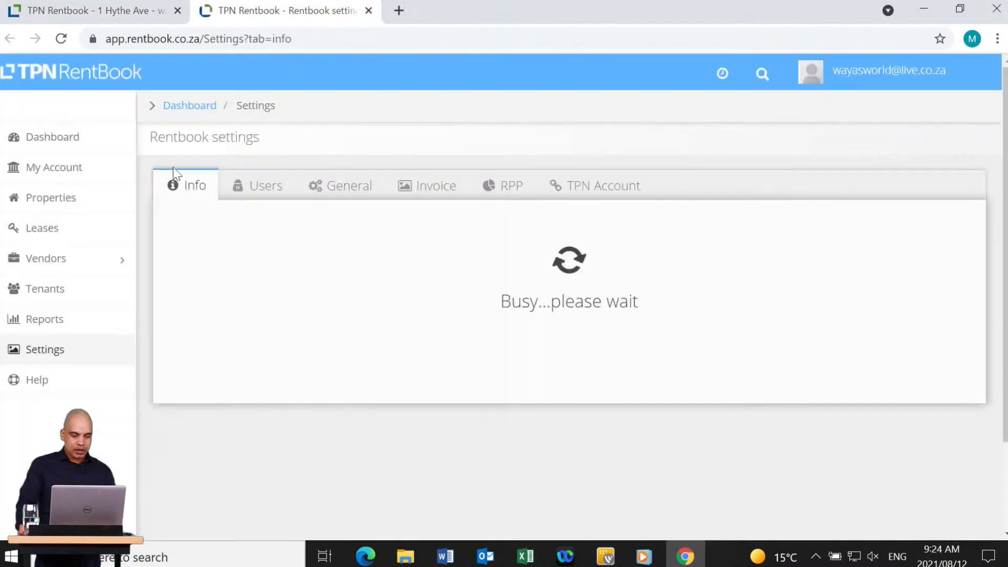
left_click(440, 187)
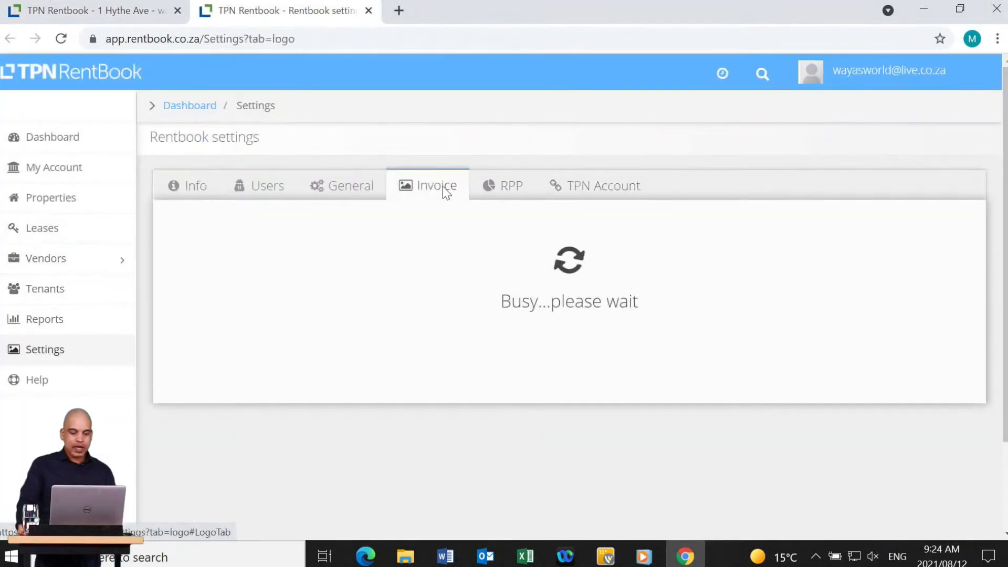
scroll(435, 266, "down", 1)
scroll(435, 267, "down", 2)
scroll(428, 119, "up", 3)
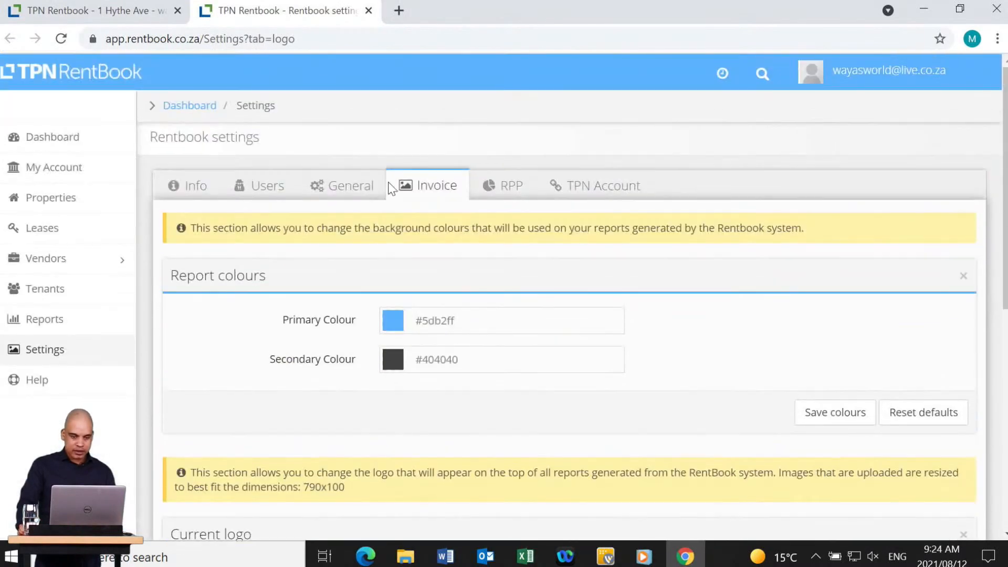
left_click(346, 185)
scroll(451, 279, "down", 5)
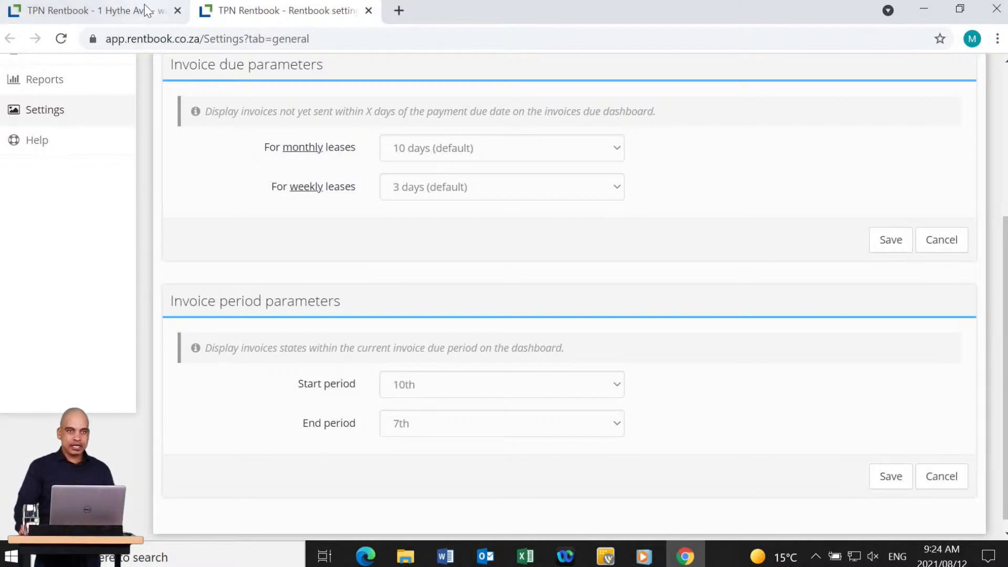
left_click(369, 12)
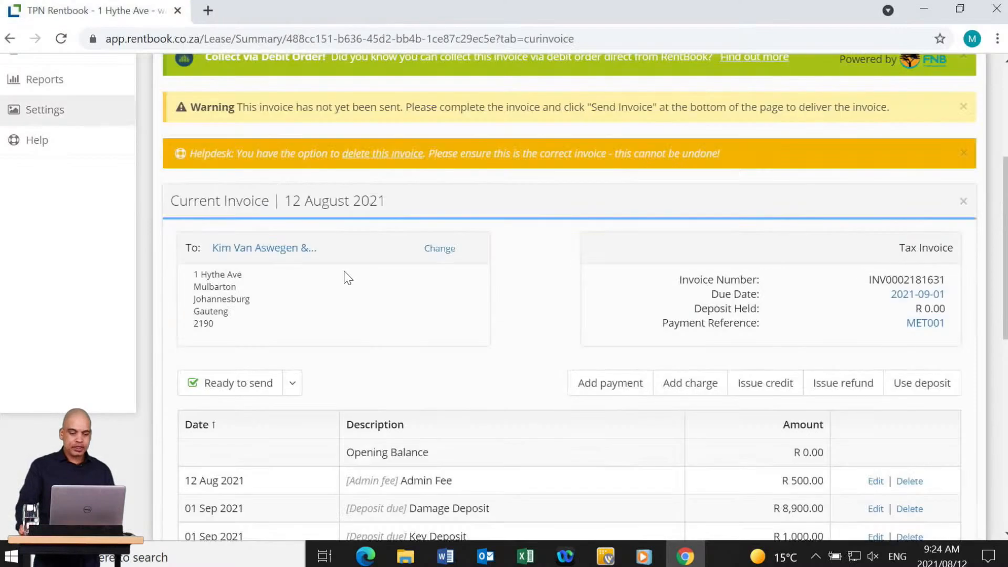
left_click(294, 388)
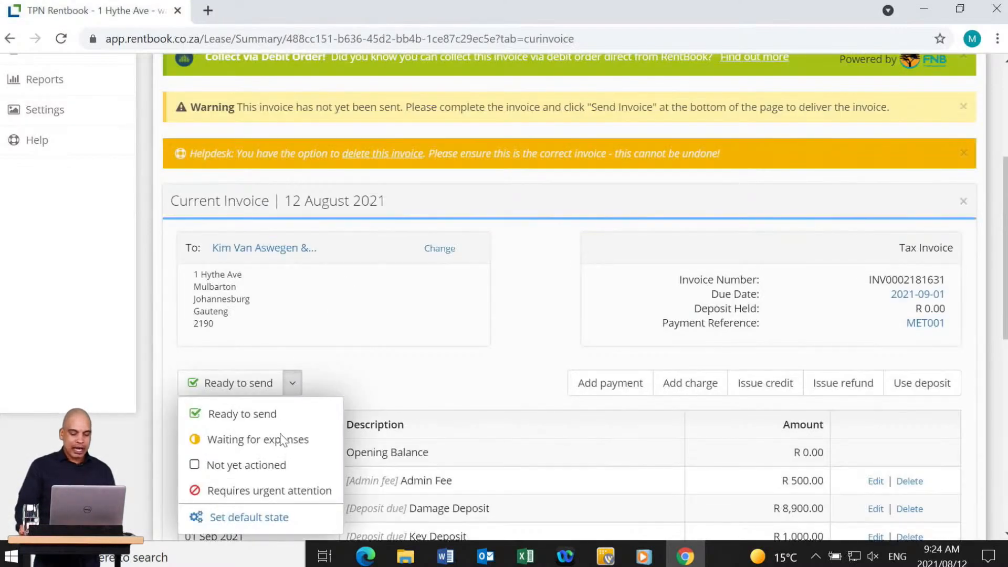
left_click(251, 517)
left_click(477, 252)
left_click(475, 283)
left_click(719, 316)
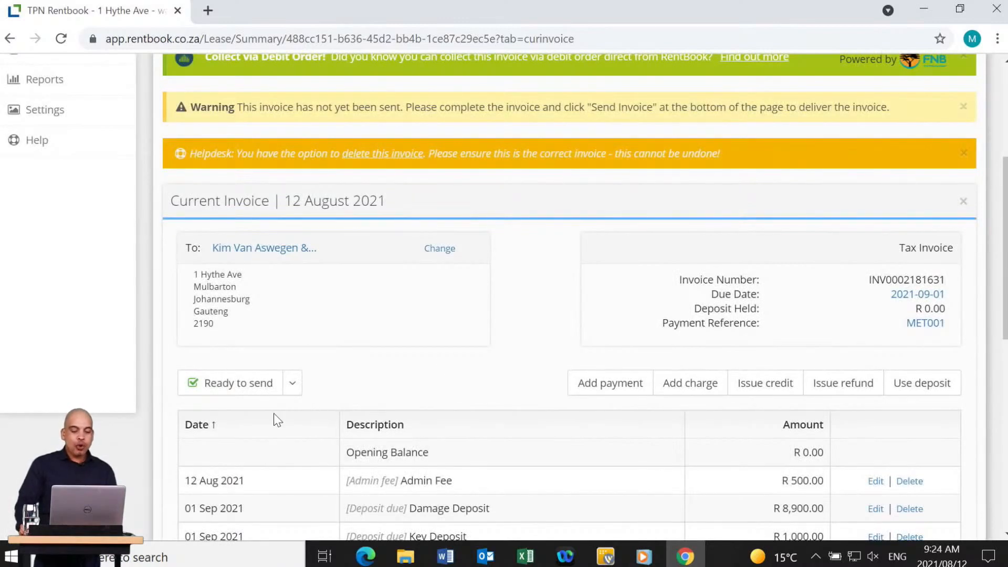
left_click(294, 386)
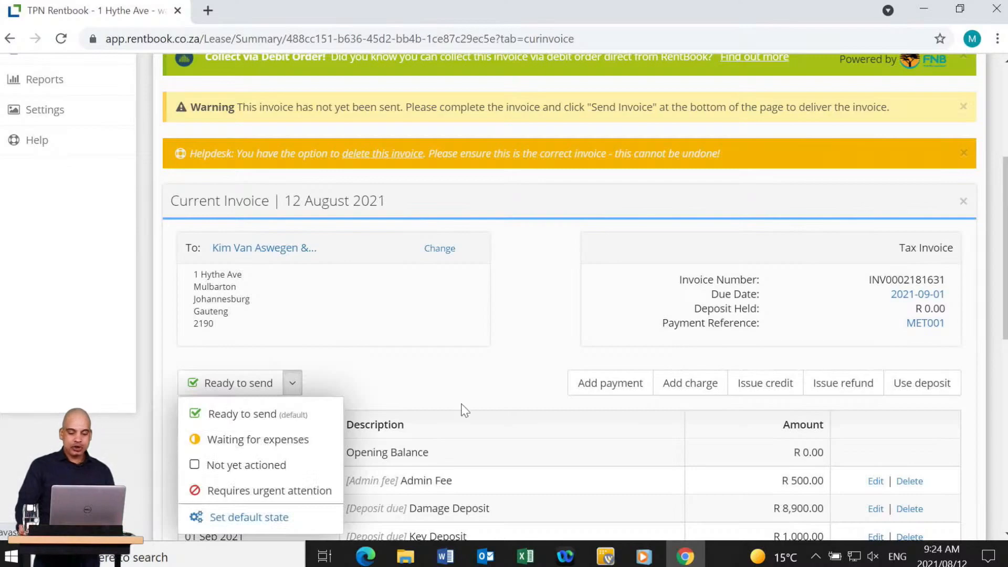
left_click(530, 321)
scroll(557, 341, "down", 5)
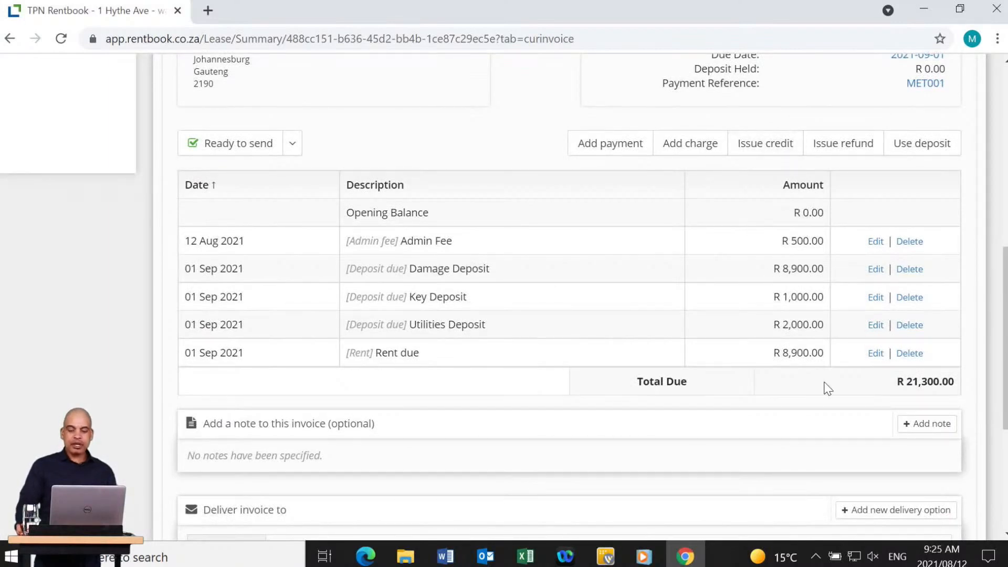
left_click(925, 428)
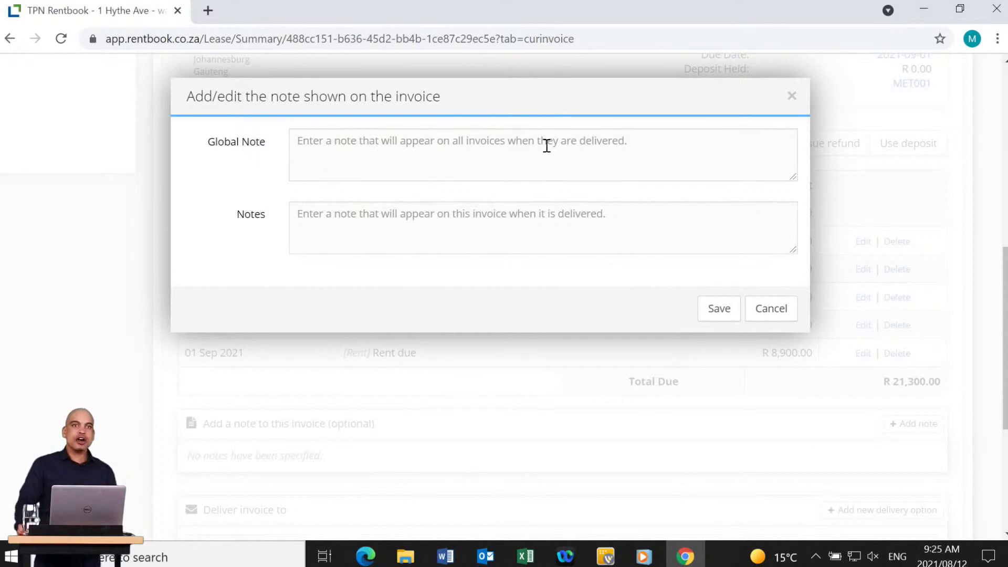
left_click(506, 139)
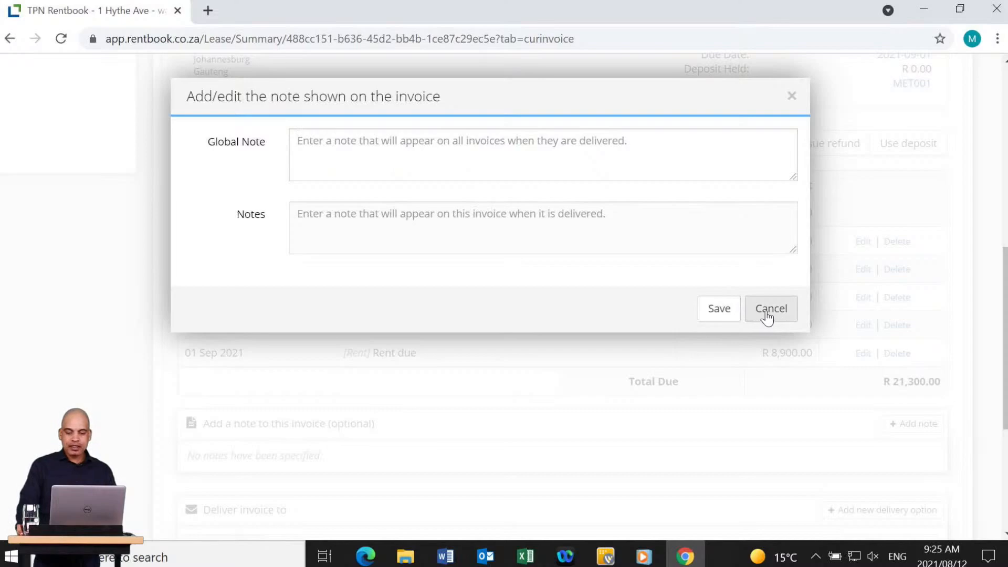
left_click(725, 318)
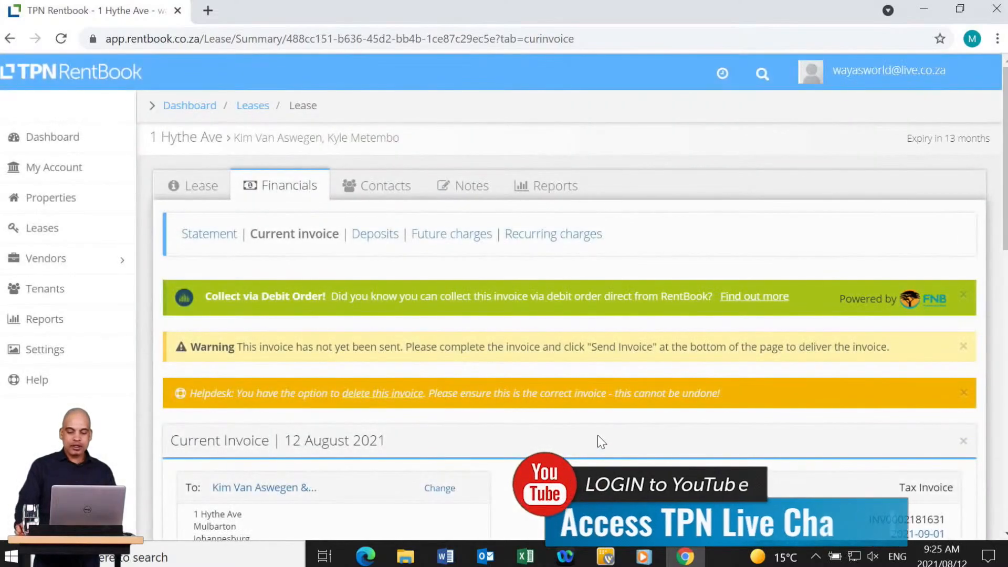
scroll(616, 383, "down", 7)
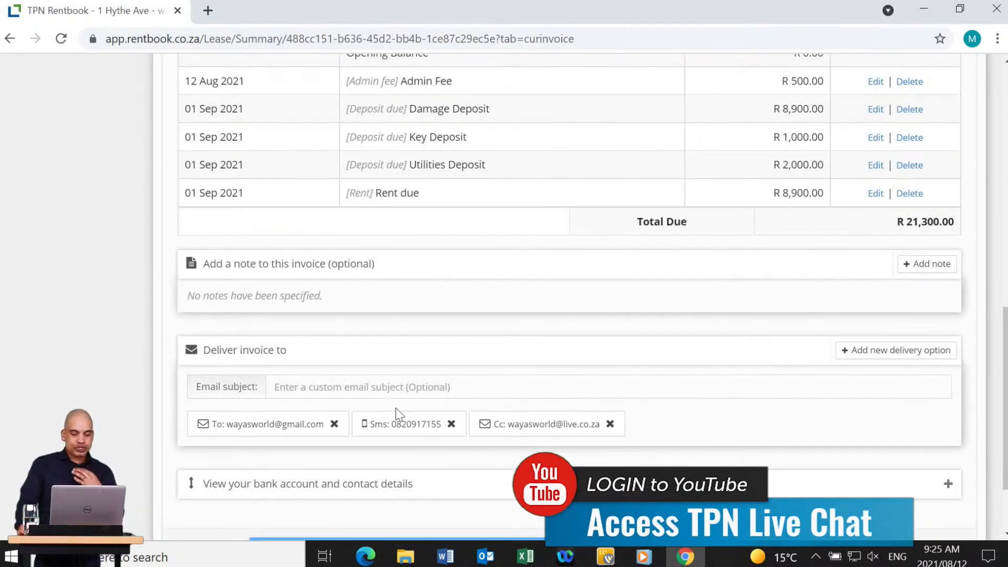
scroll(310, 332, "down", 2)
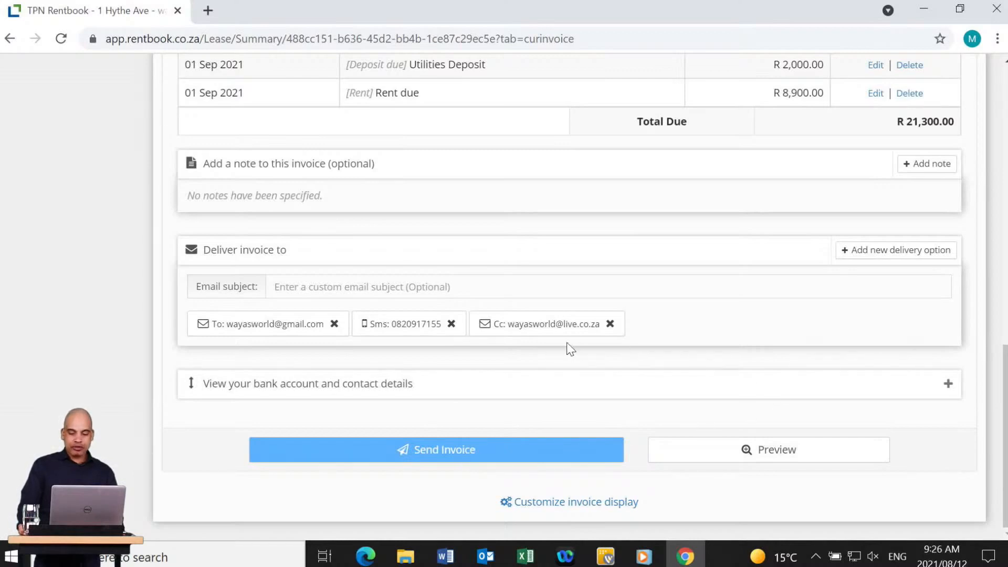
left_click(786, 450)
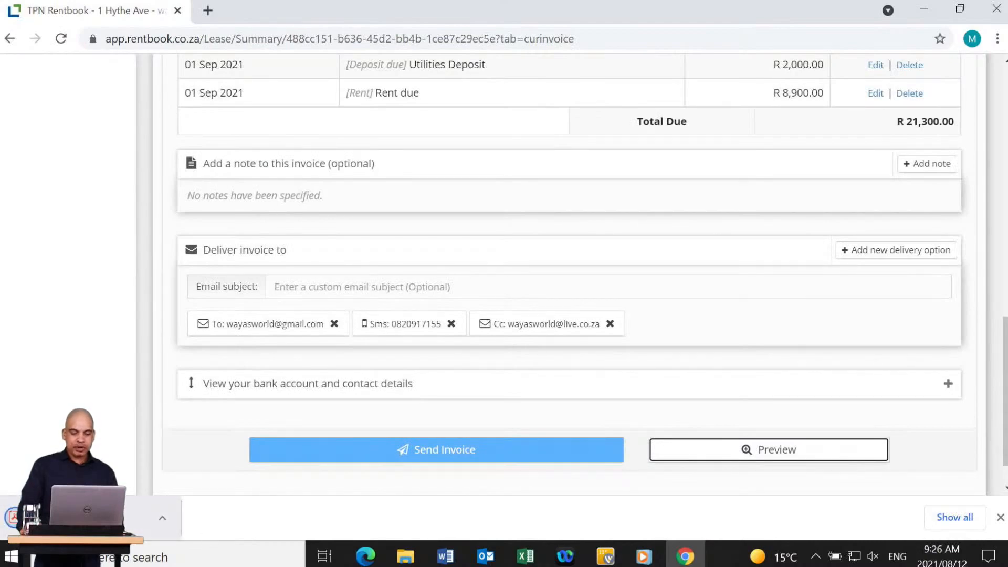
left_click(132, 518)
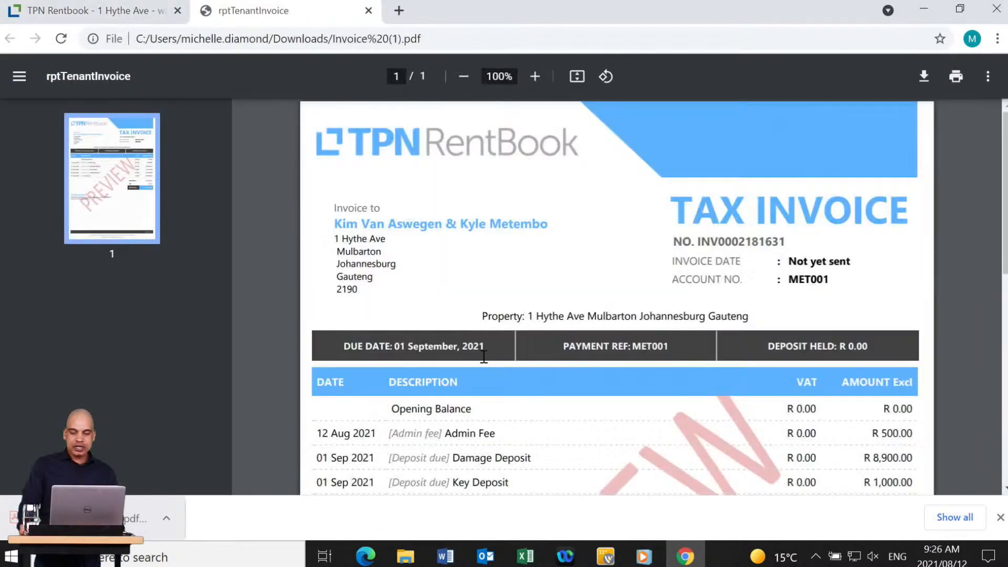
scroll(436, 393, "down", 3)
scroll(467, 367, "down", 6)
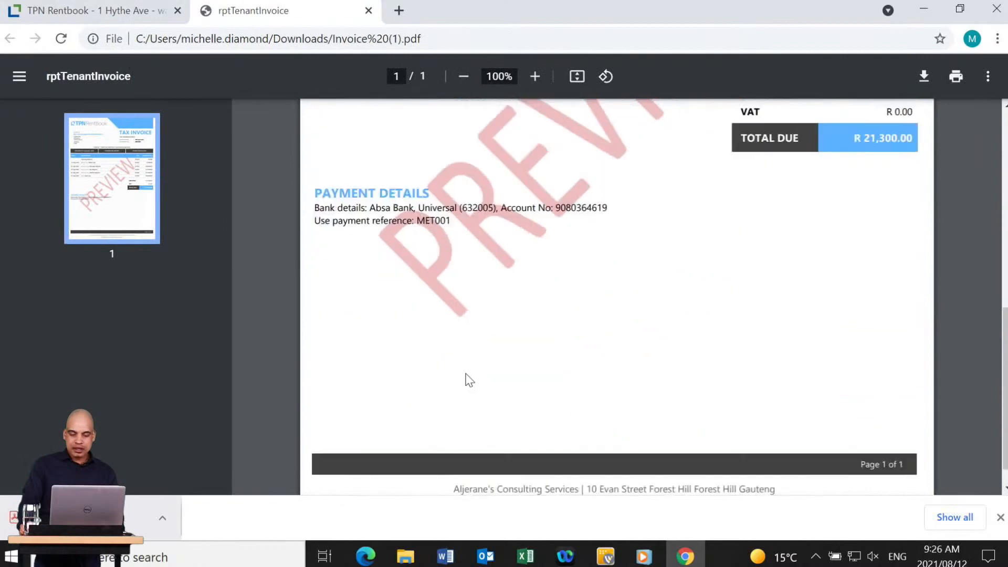
scroll(469, 382, "down", 1)
scroll(466, 383, "up", 5)
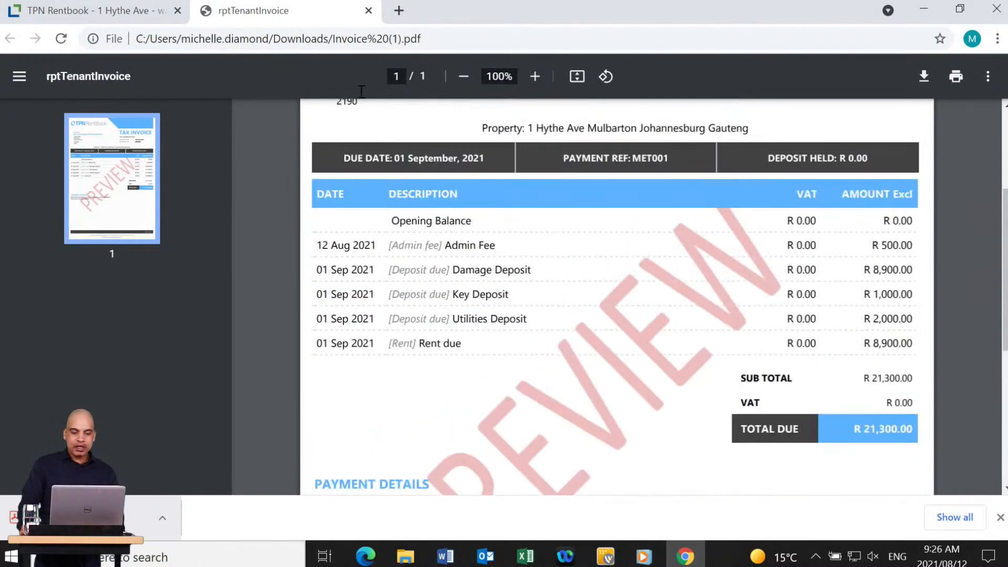
left_click(368, 11)
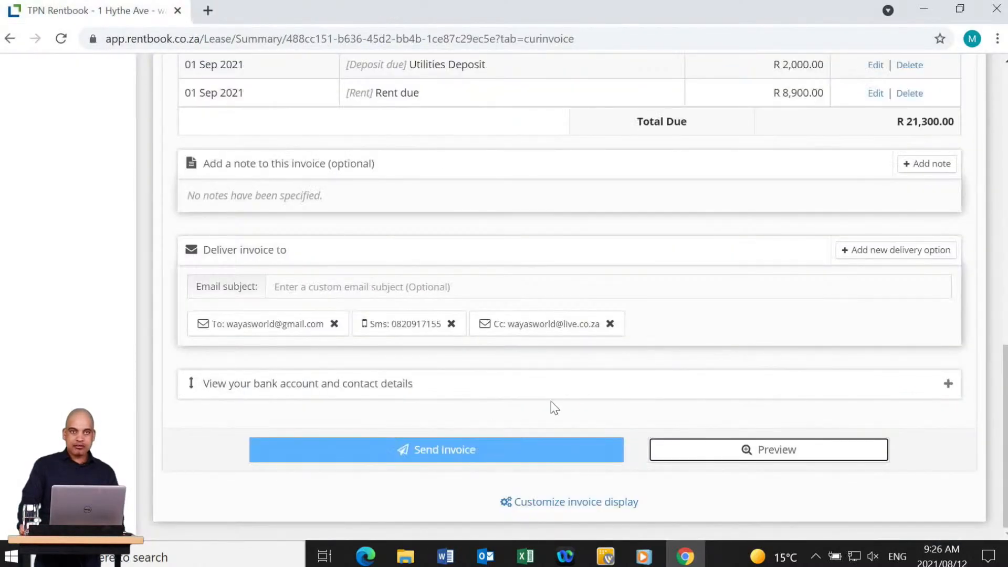
Send the invoice to the tenants, confirming despite the future due date.
left_click(515, 405)
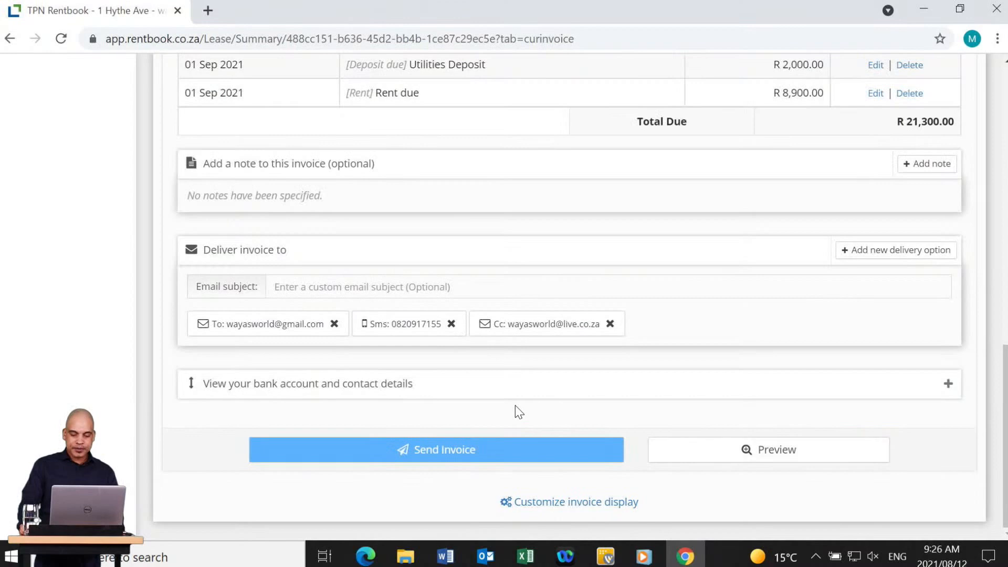
left_click(495, 451)
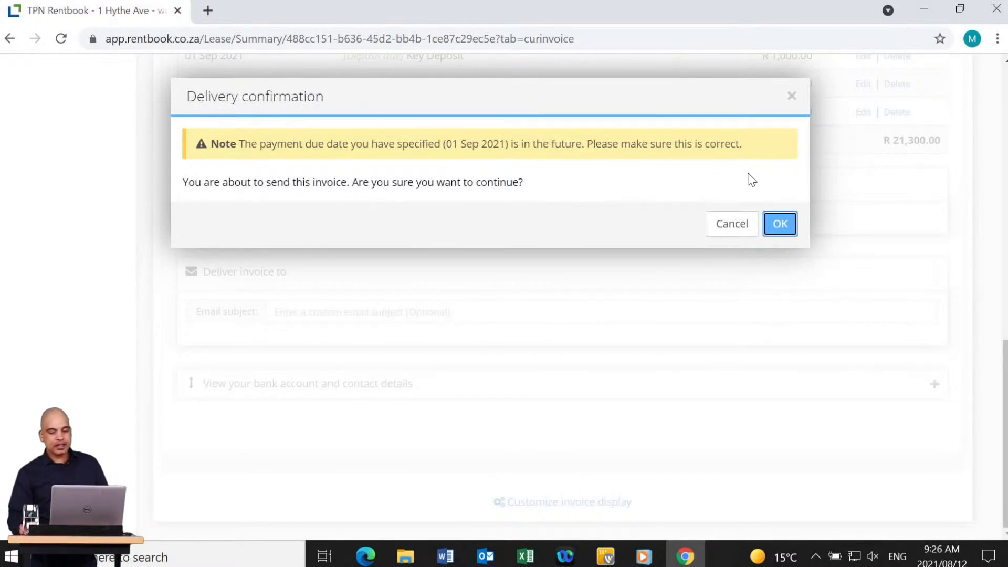
left_click(780, 224)
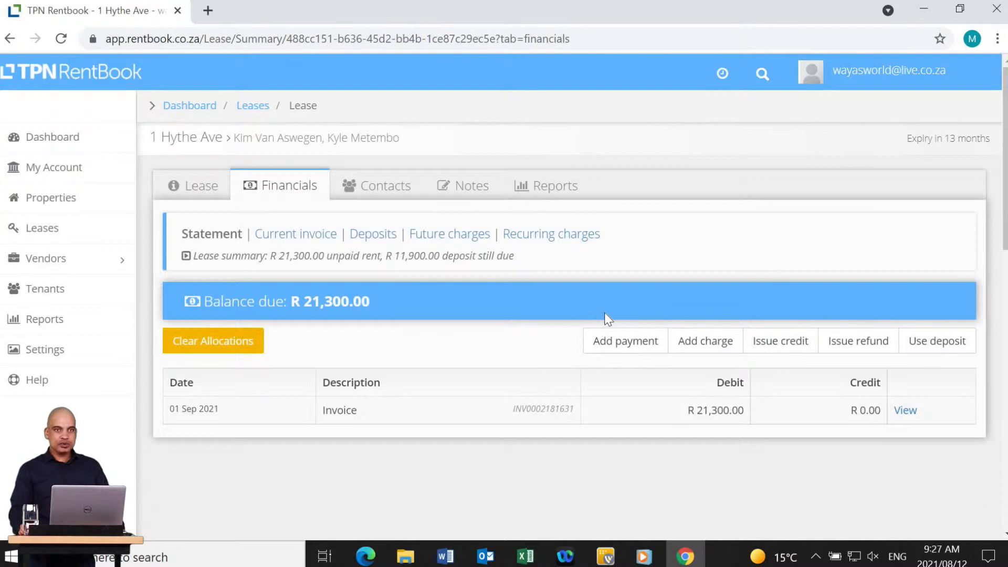
left_click(620, 342)
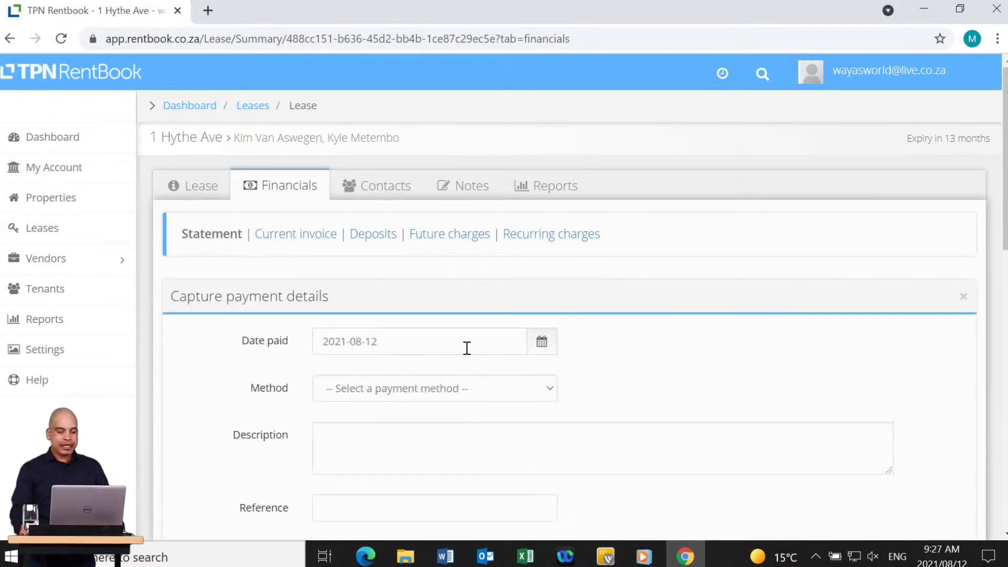
Set the payment date to 10 Aug 2021, method EFT, description 'Payment Thank you'.
left_click(445, 349)
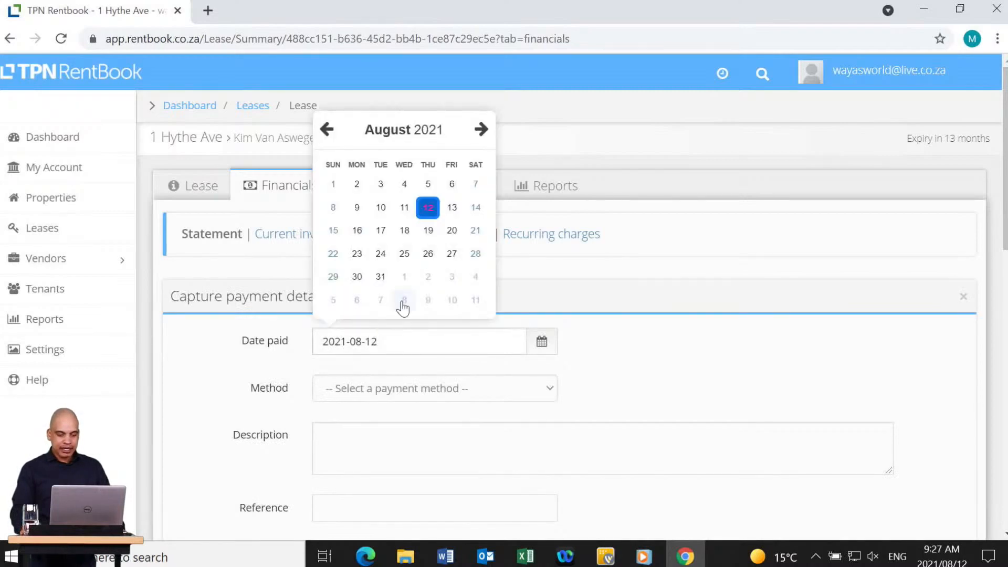
left_click(381, 207)
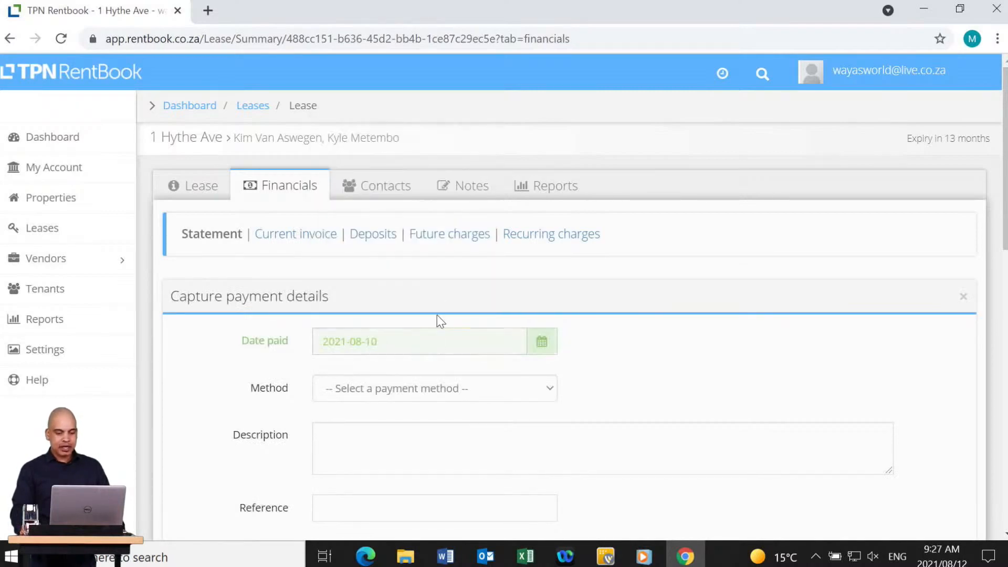
left_click(436, 393)
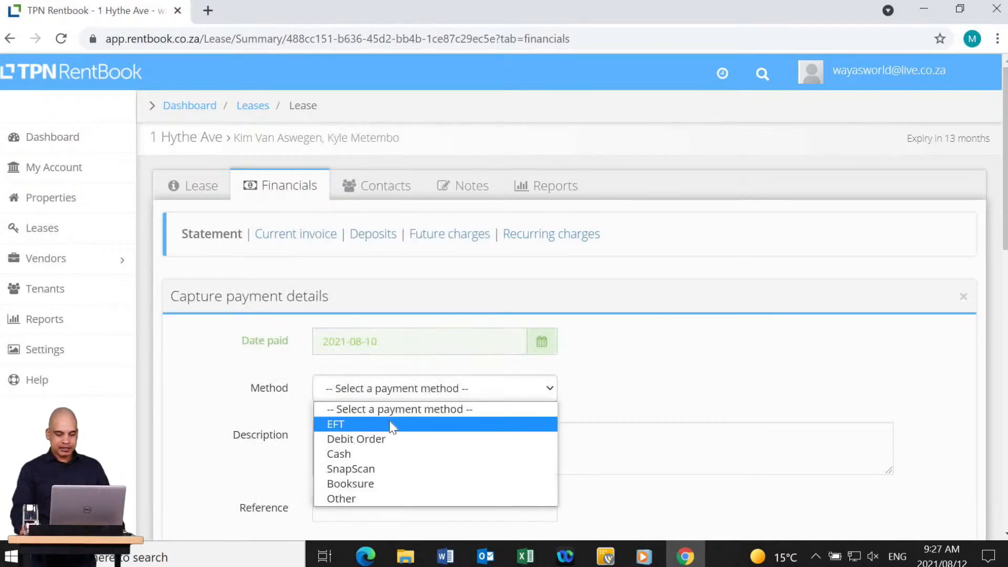
left_click(389, 423)
left_click(374, 438)
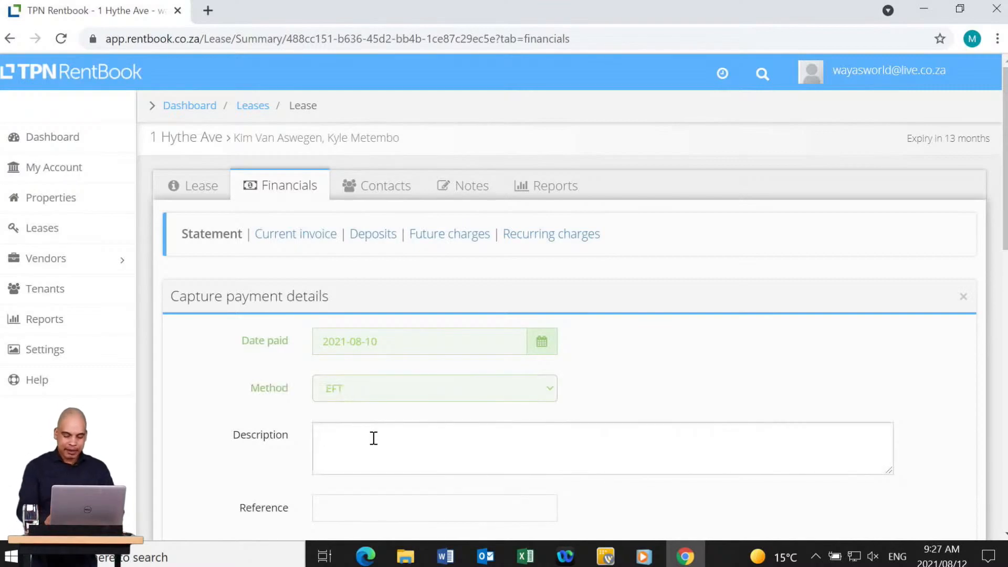
type("Payment Thank yo")
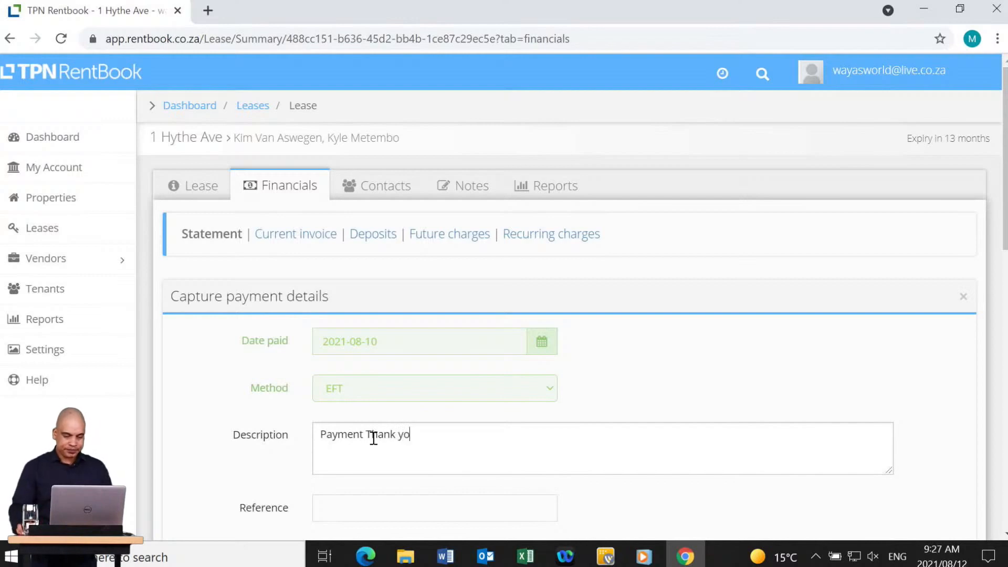
type("u")
Enter the MET001 payment reference and an amount paid of 21300, then save.
scroll(373, 438, "down", 3)
left_click(403, 353)
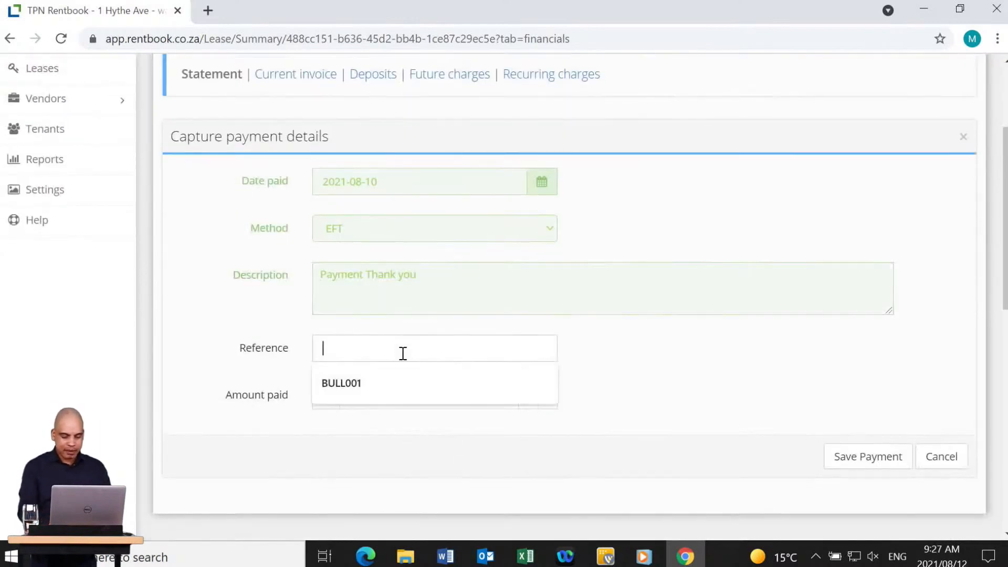
type("MET00")
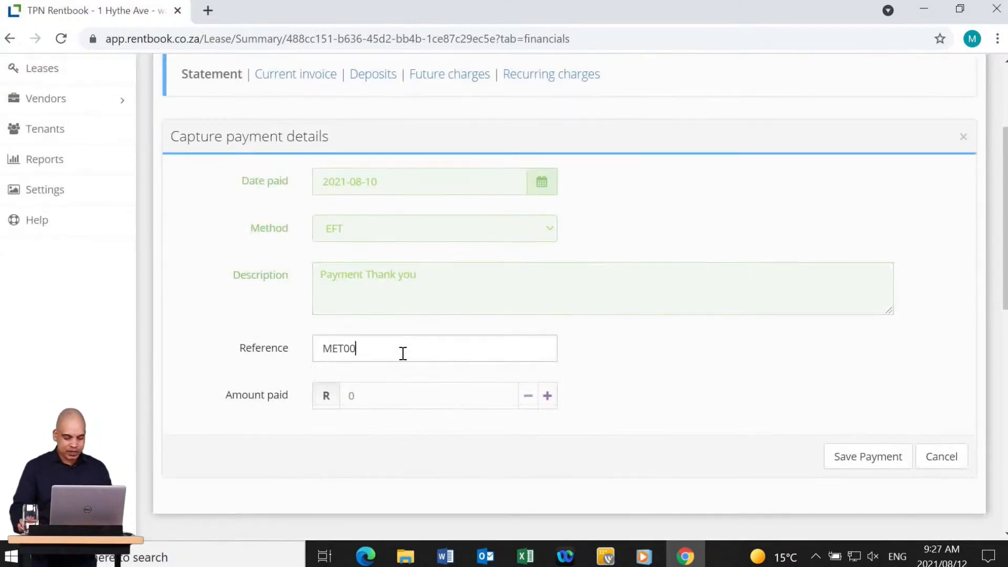
type("1")
left_click(399, 407)
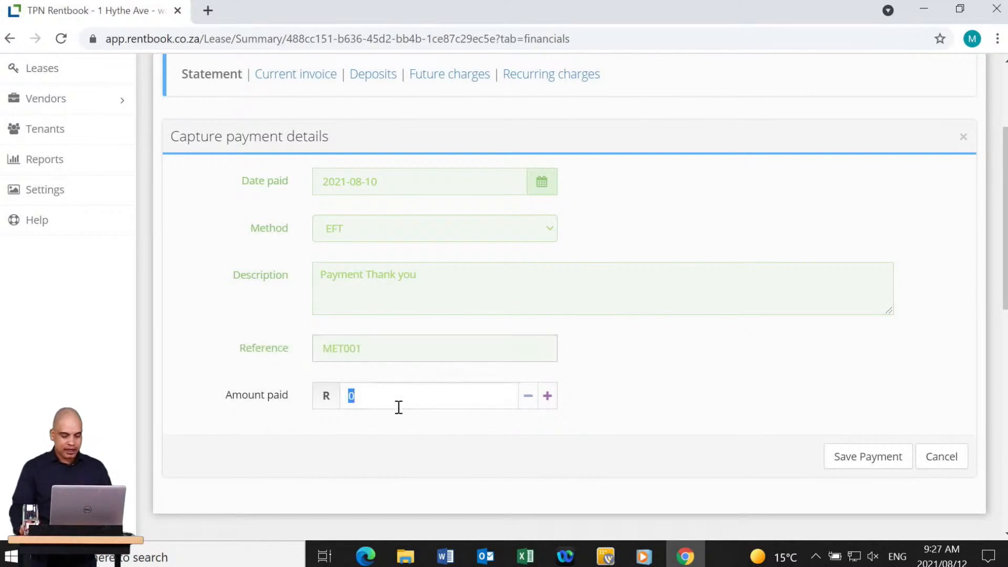
type("21300")
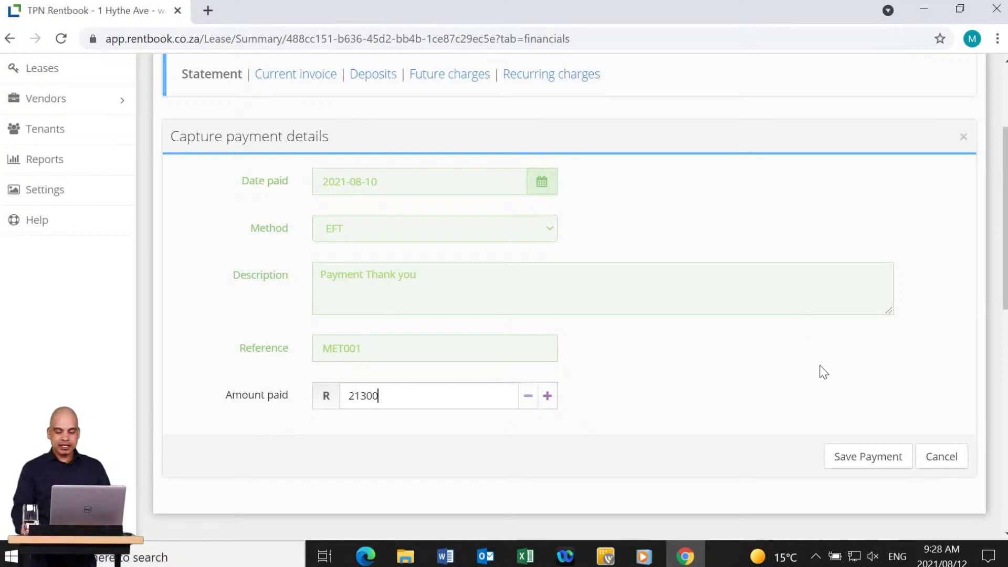
left_click(826, 387)
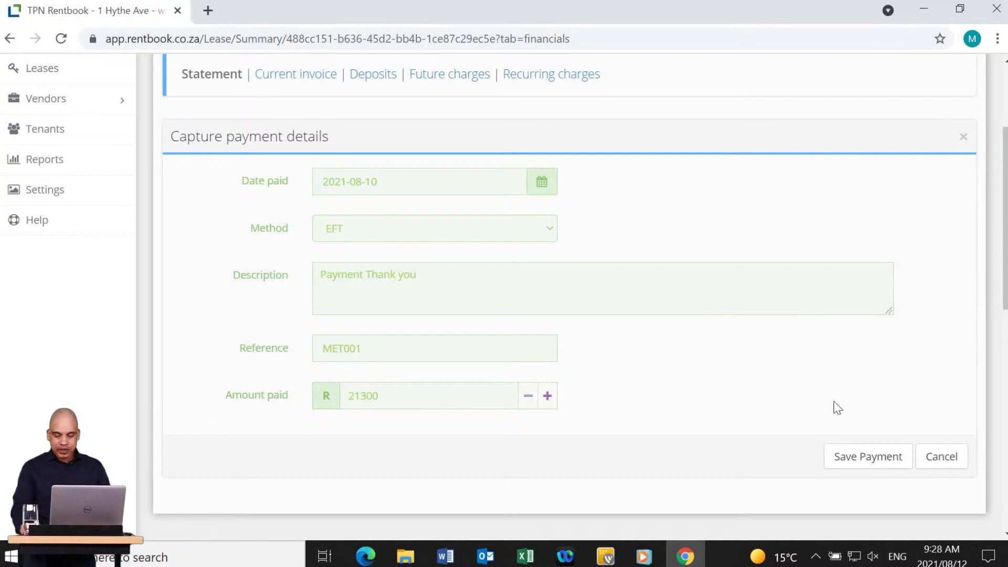
left_click(859, 452)
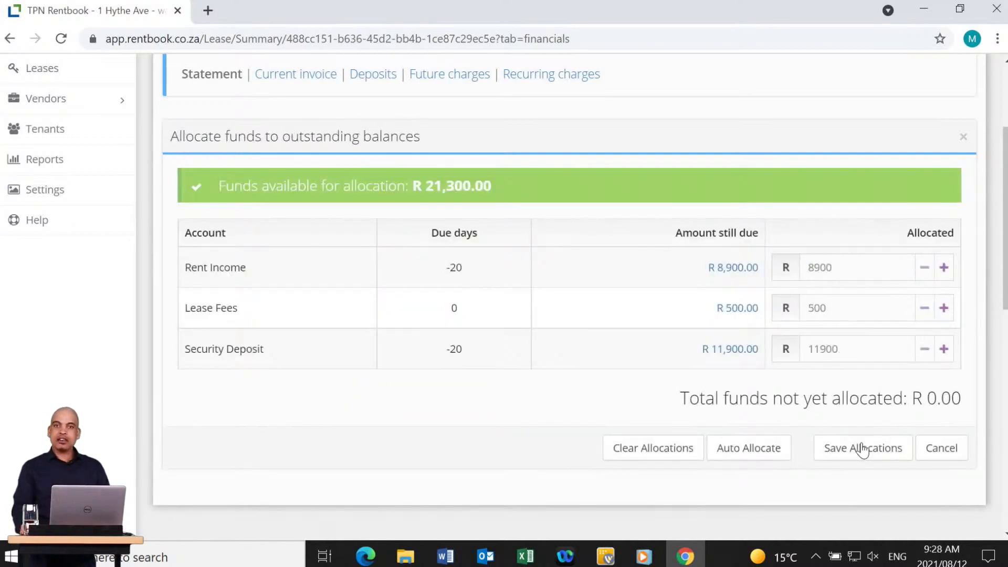
left_click(856, 449)
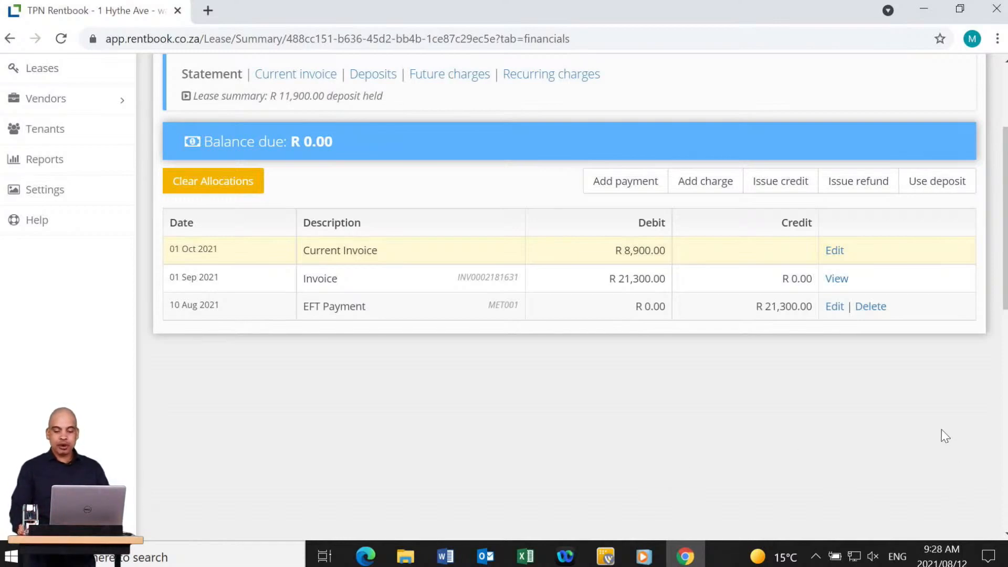
scroll(781, 426, "up", 3)
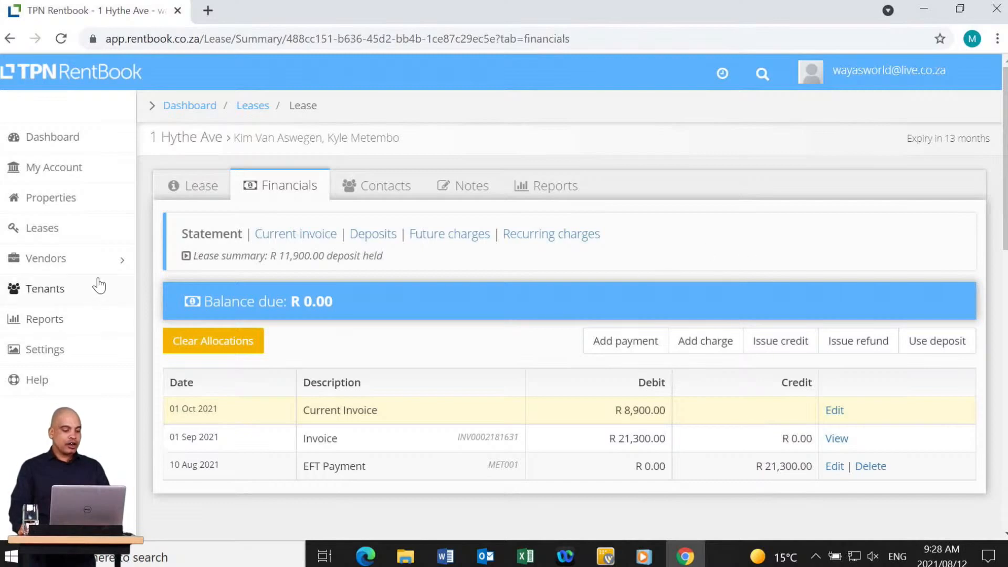
left_click(79, 260)
Start adding a new vendor of type Business.
left_click(58, 289)
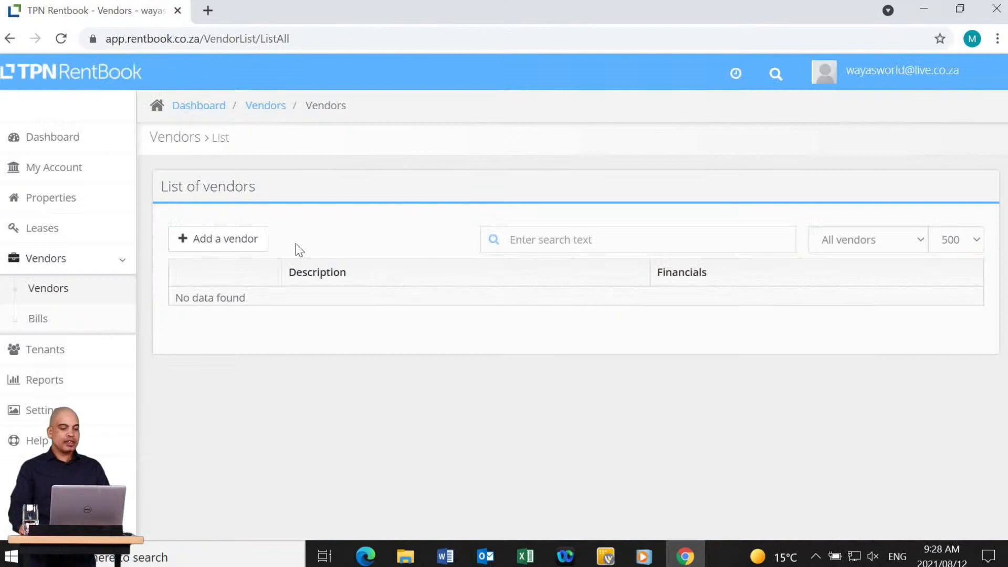
left_click(229, 242)
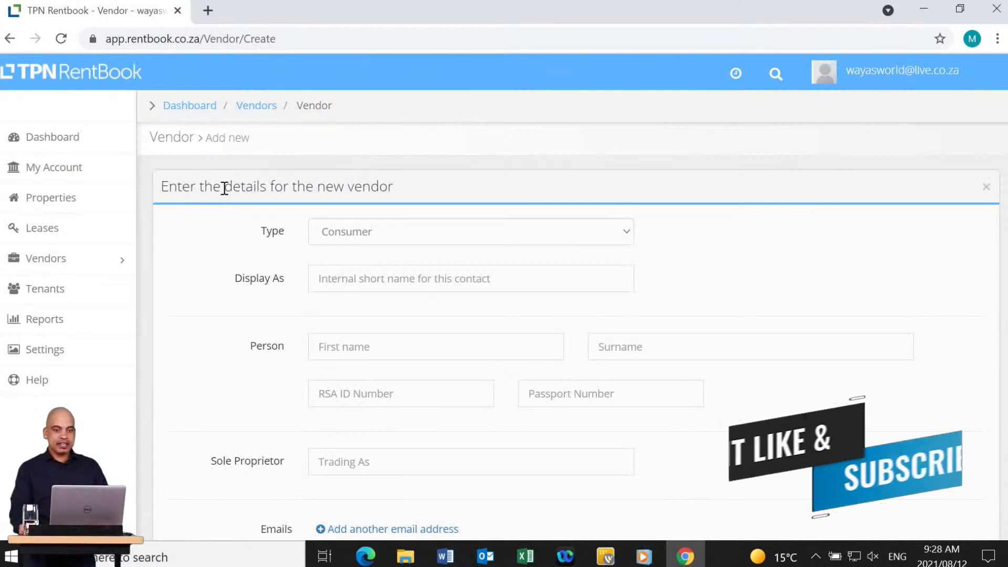
left_click(364, 239)
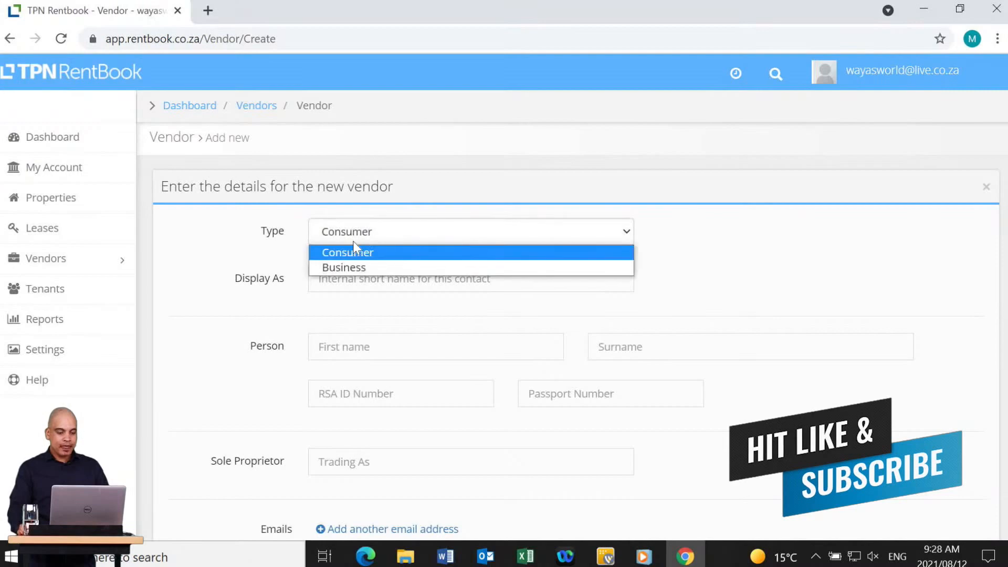
left_click(356, 268)
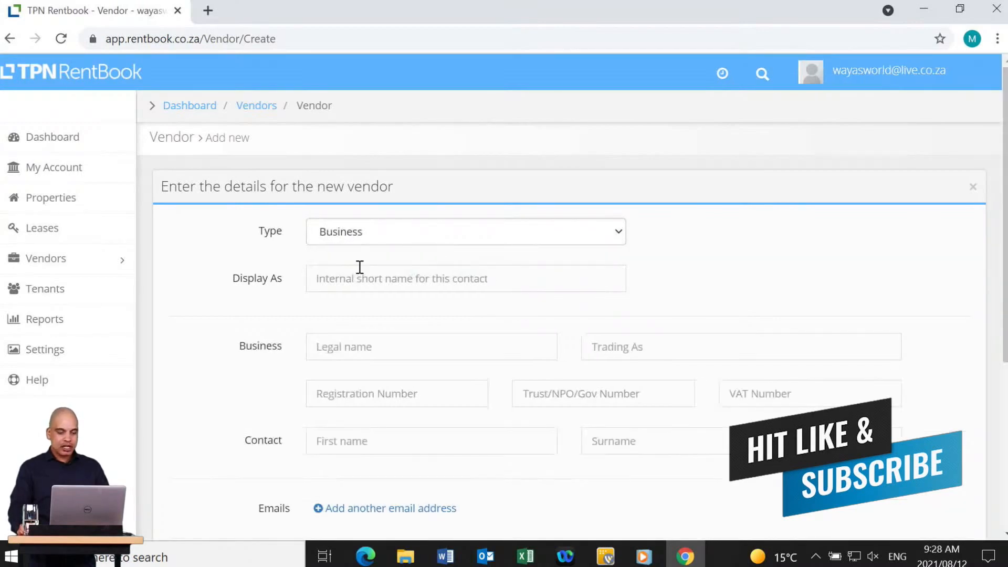
Enter 'City of Johannesburg' as the vendor's legal name, fixing the misspelling.
left_click(336, 347)
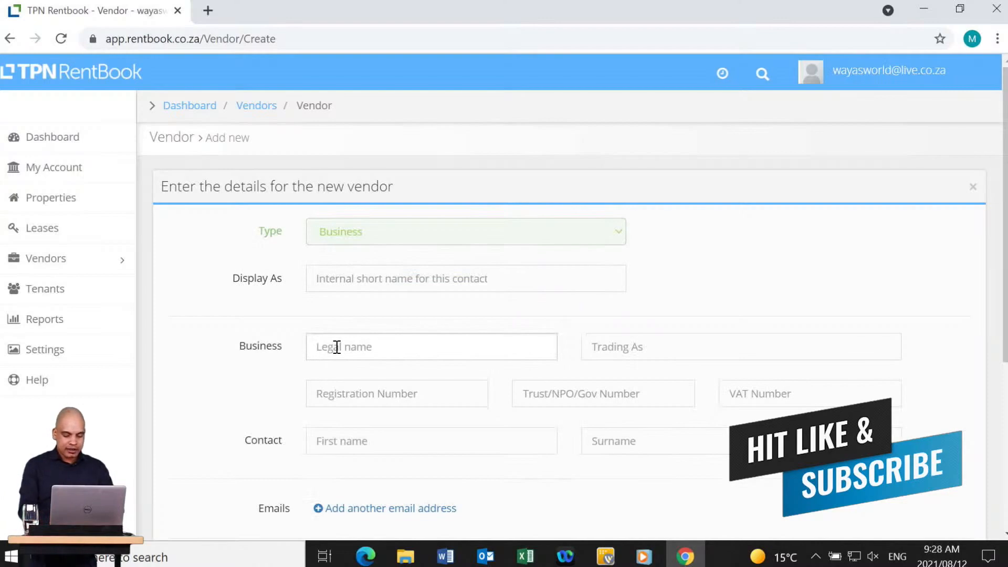
type("City of Johannes")
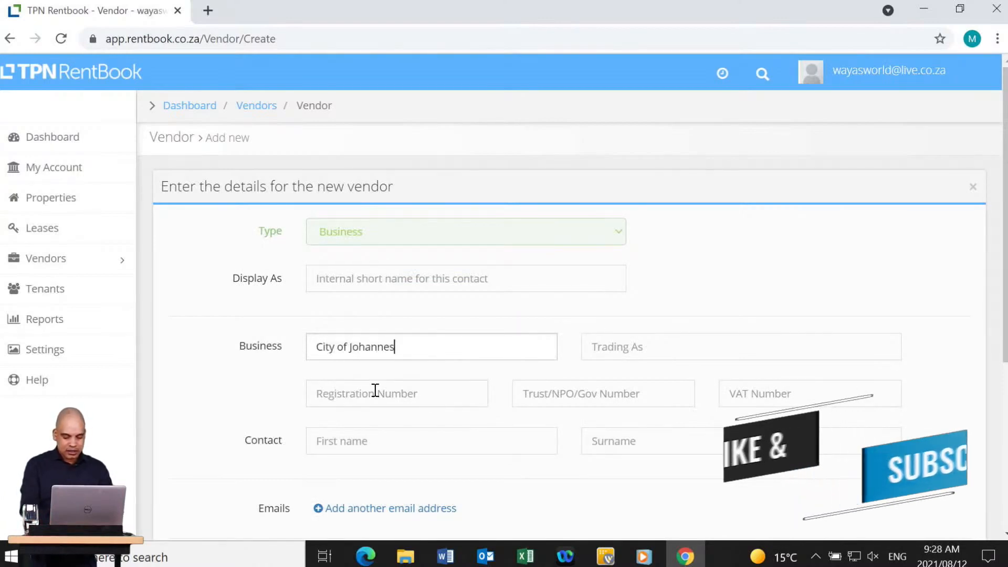
type("urg")
key("ctrl+shift+Left")
type("Johannesburg")
key("ctrl+a")
key("ctrl+c")
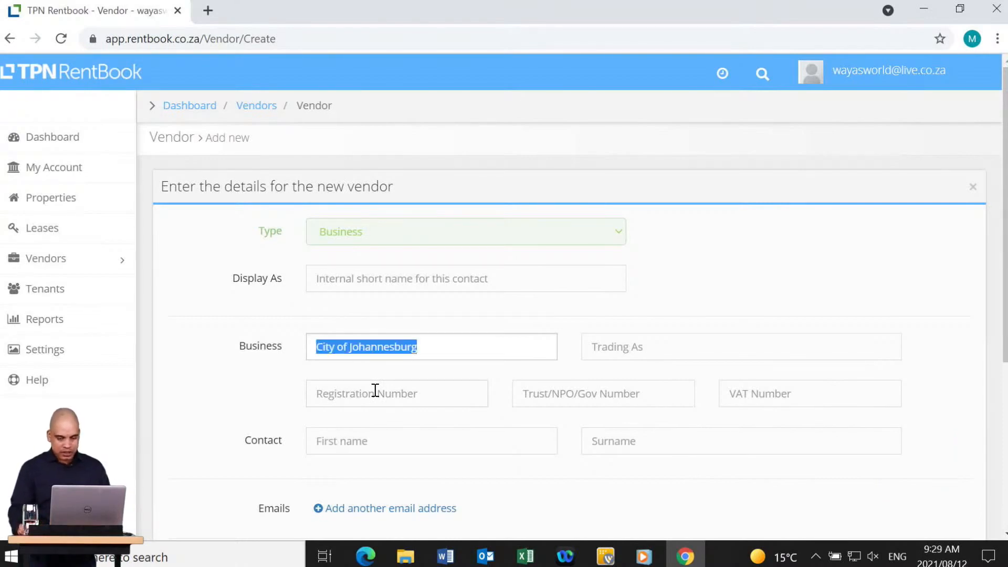
Copy the name into Trading As and create the vendor.
left_click(693, 346)
key("ctrl+v")
scroll(699, 362, "down", 2)
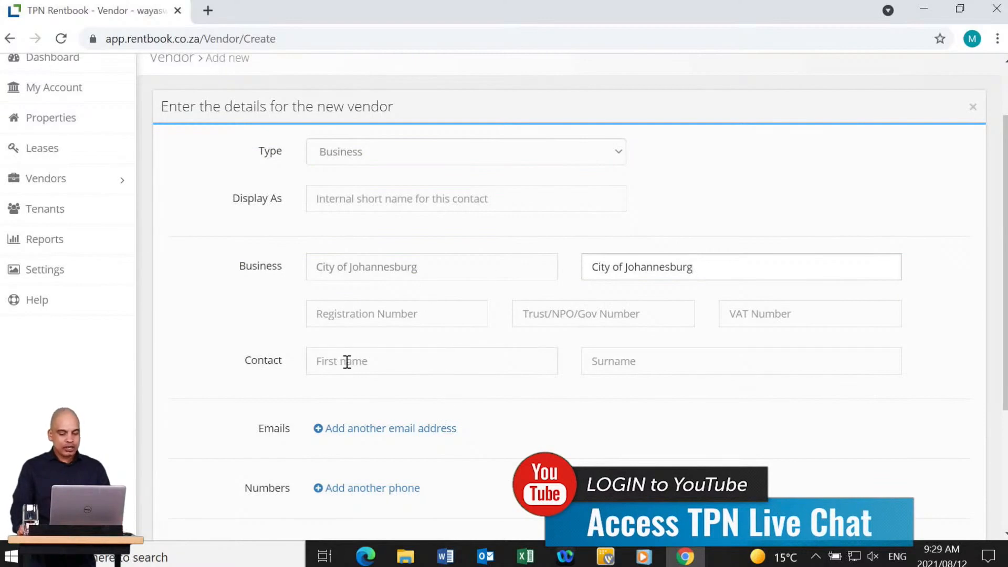
scroll(658, 362, "down", 3)
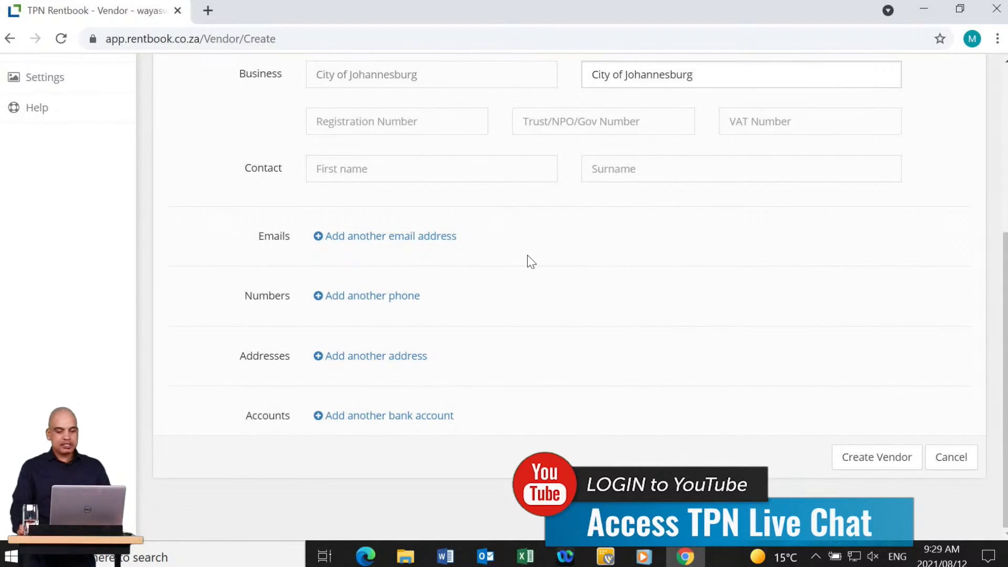
left_click(875, 458)
scroll(828, 429, "down", 4)
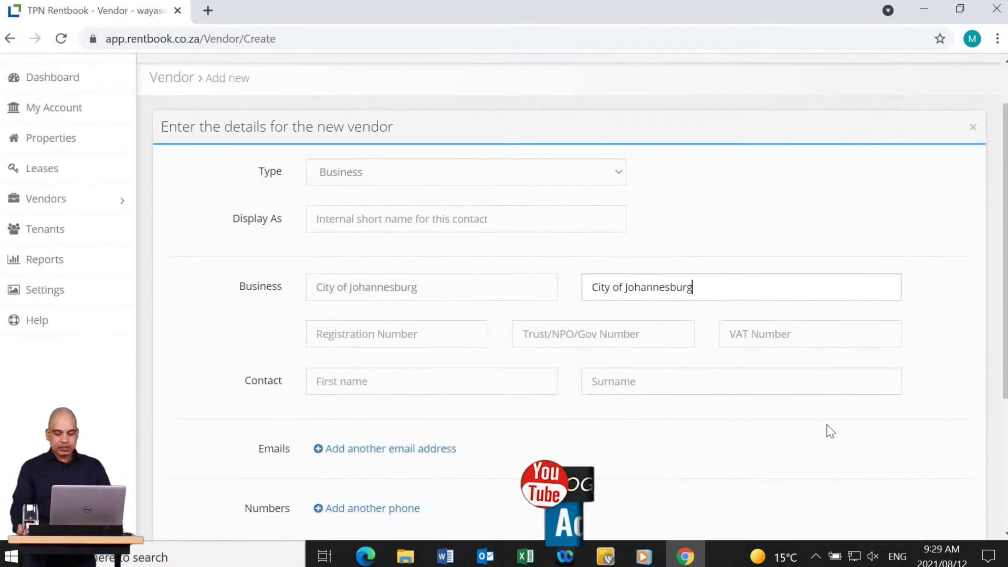
left_click(877, 457)
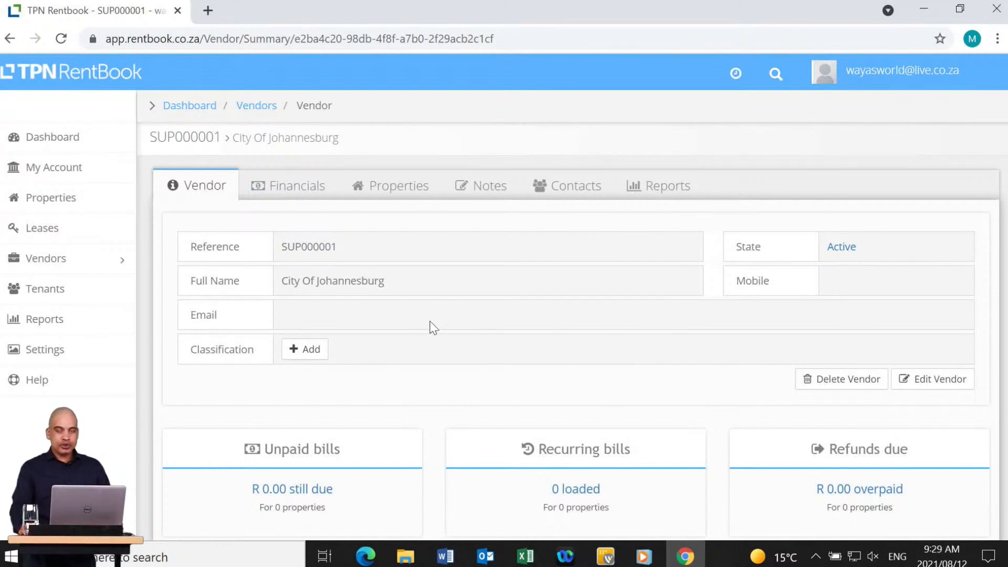
Add the Municipal classification to vendor SUP000001.
left_click(305, 349)
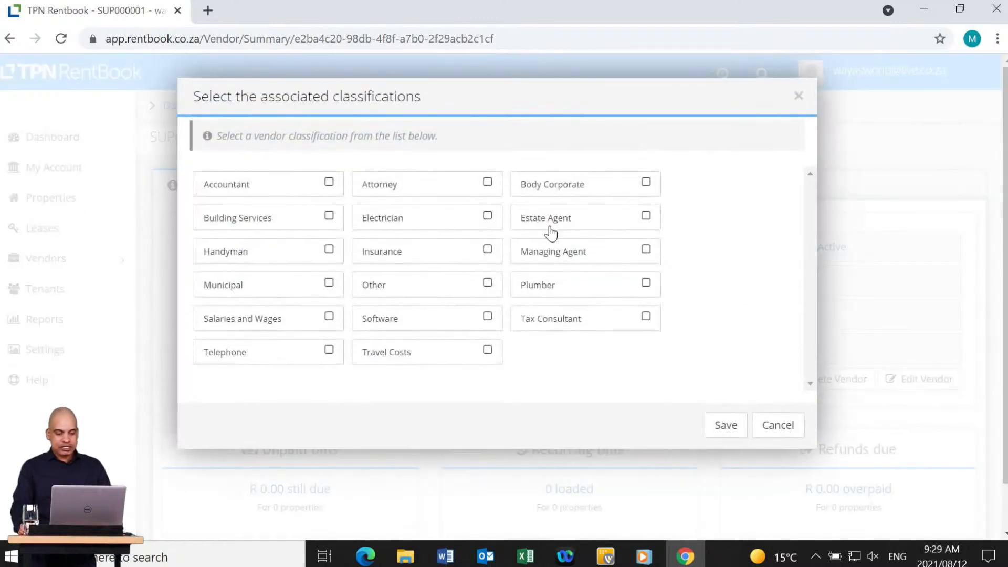
left_click(329, 284)
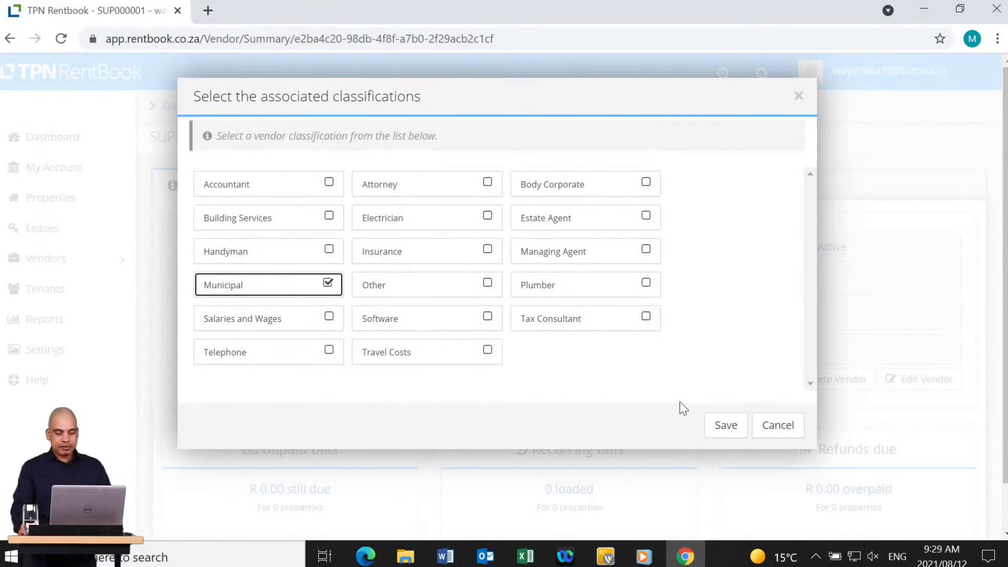
left_click(726, 429)
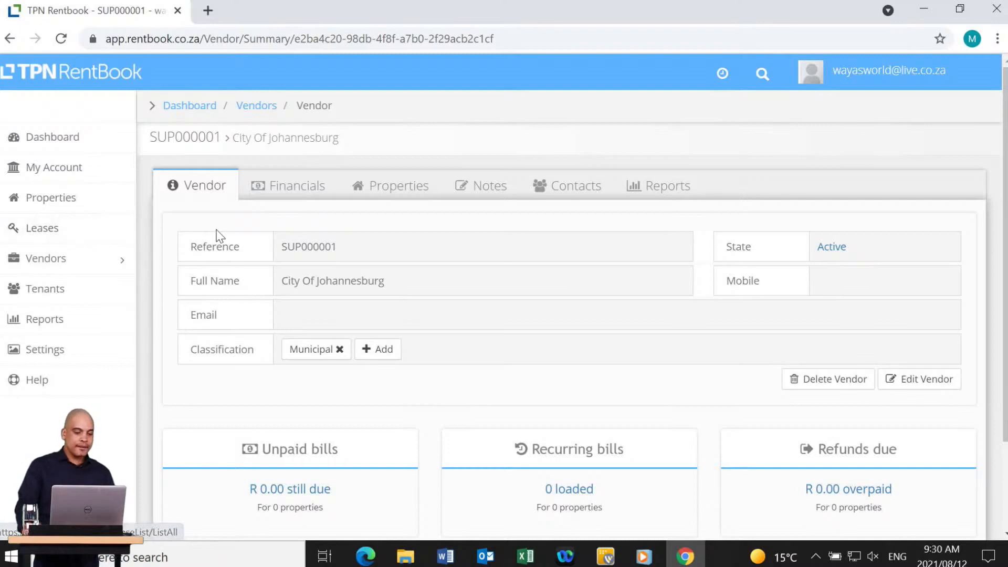
left_click(43, 237)
left_click(206, 342)
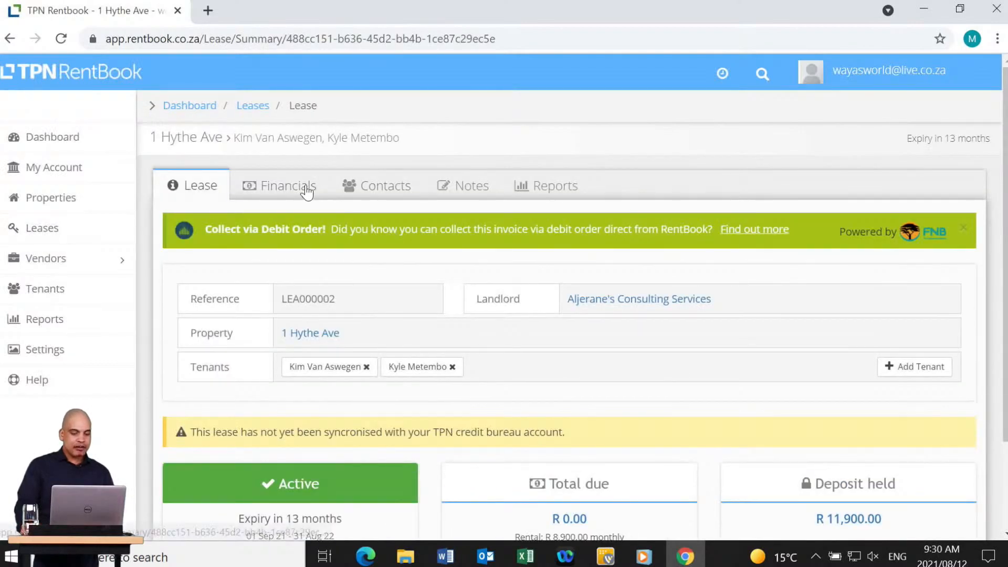
left_click(307, 192)
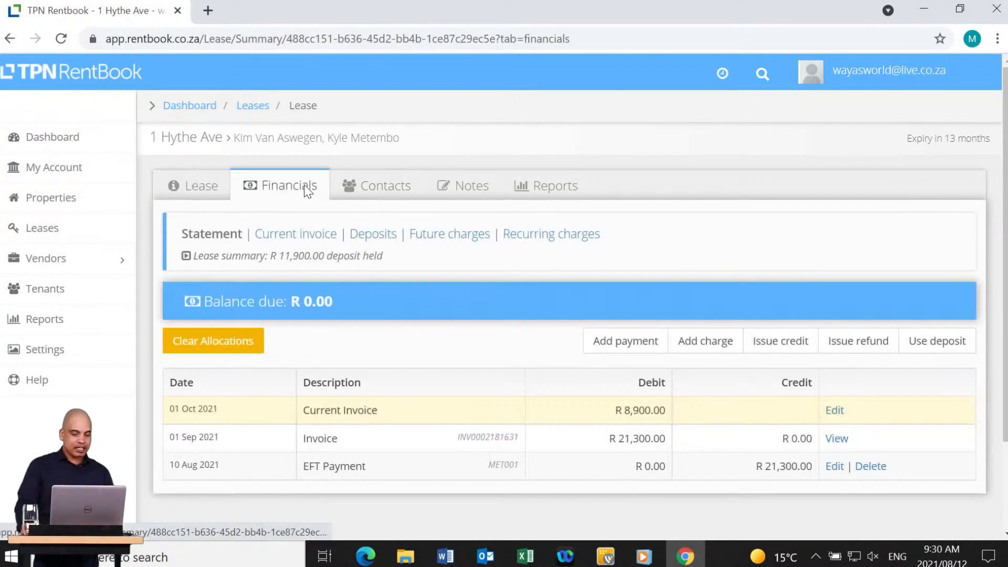
left_click(837, 439)
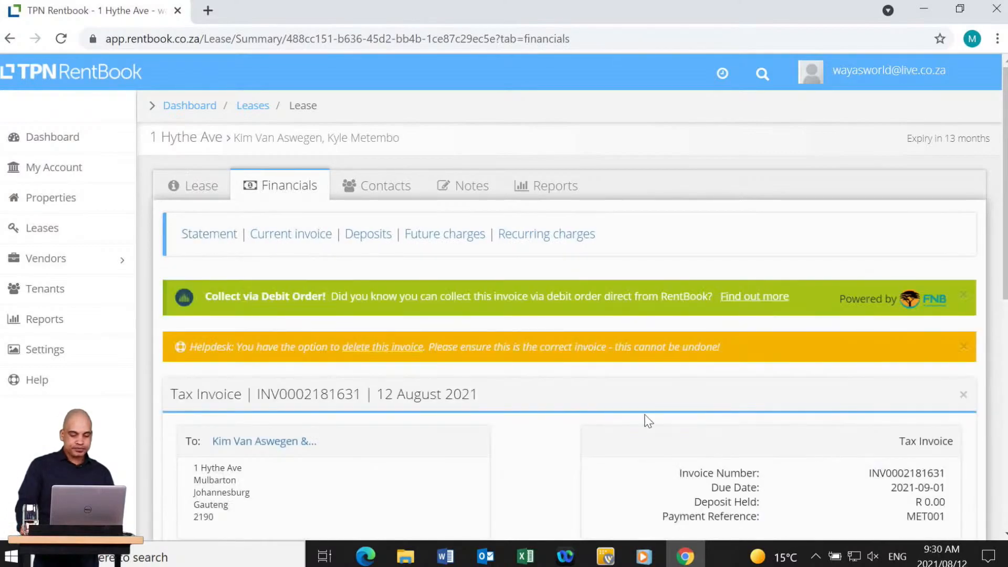
scroll(617, 420, "down", 3)
scroll(597, 416, "down", 5)
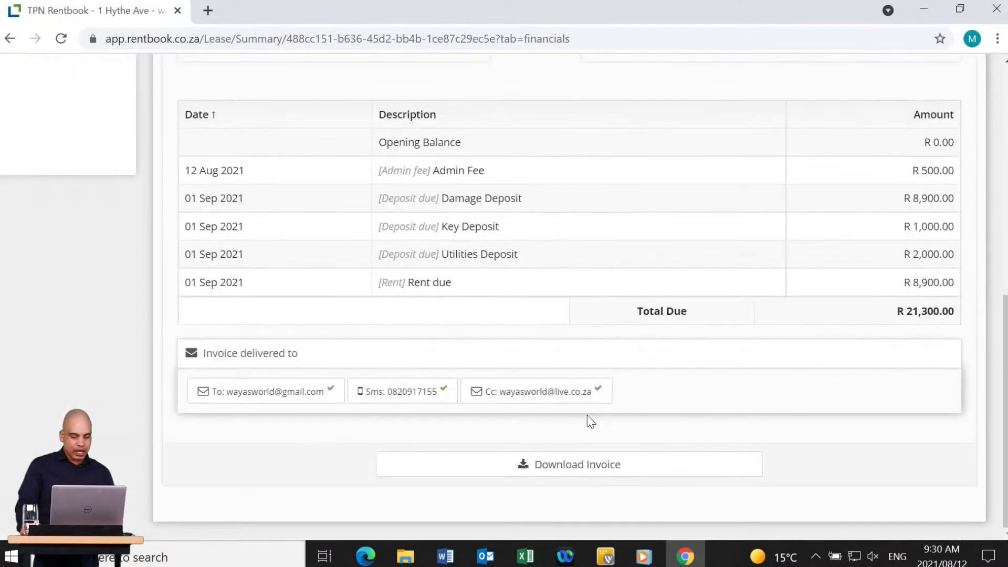
left_click(588, 464)
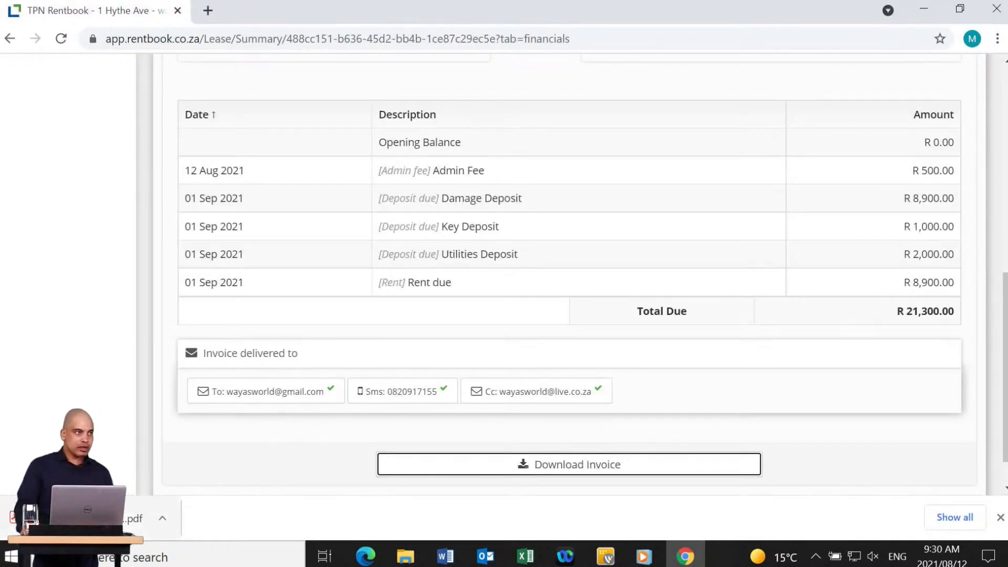
scroll(187, 236, "up", 15)
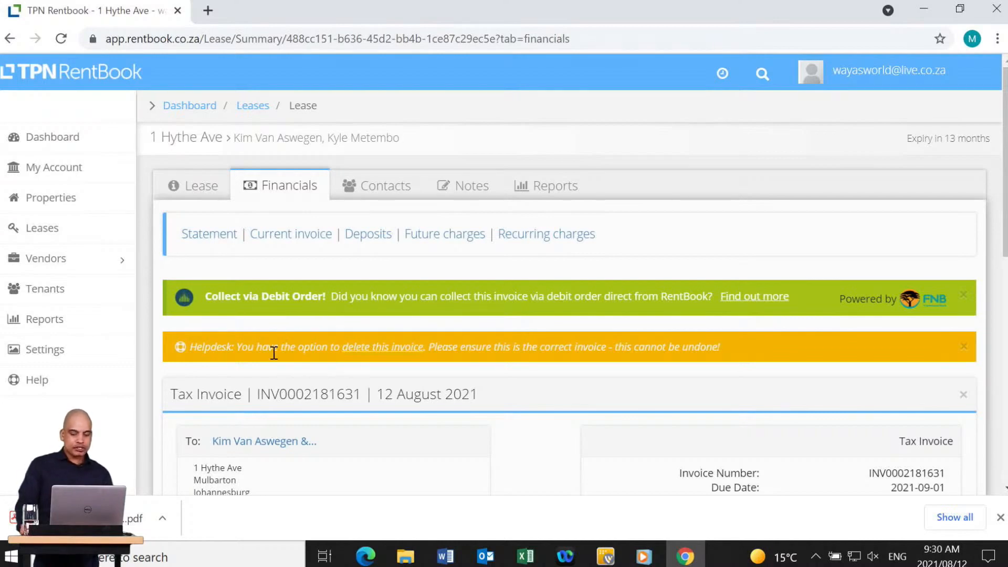
scroll(630, 389, "down", 5)
scroll(576, 389, "up", 5)
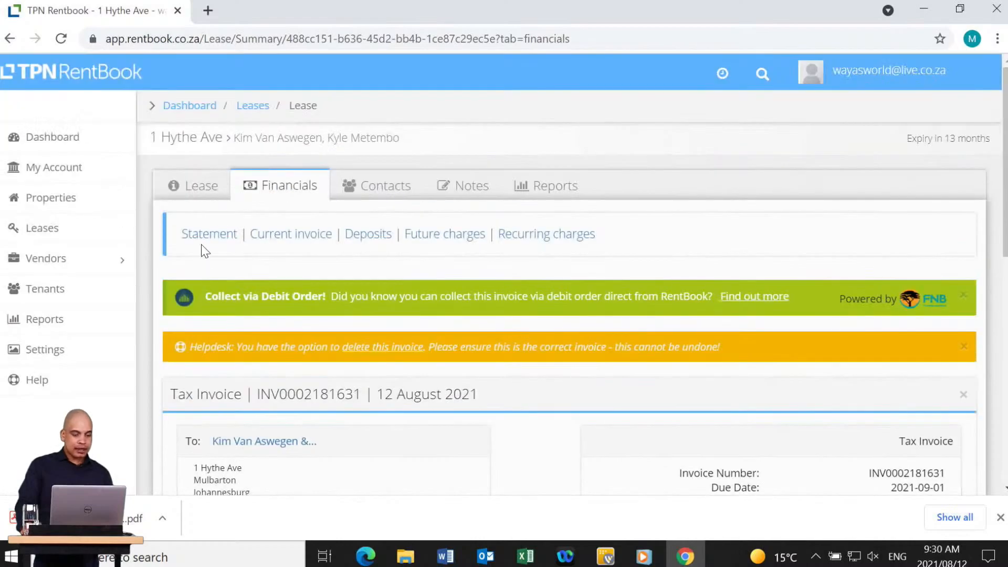
left_click(204, 235)
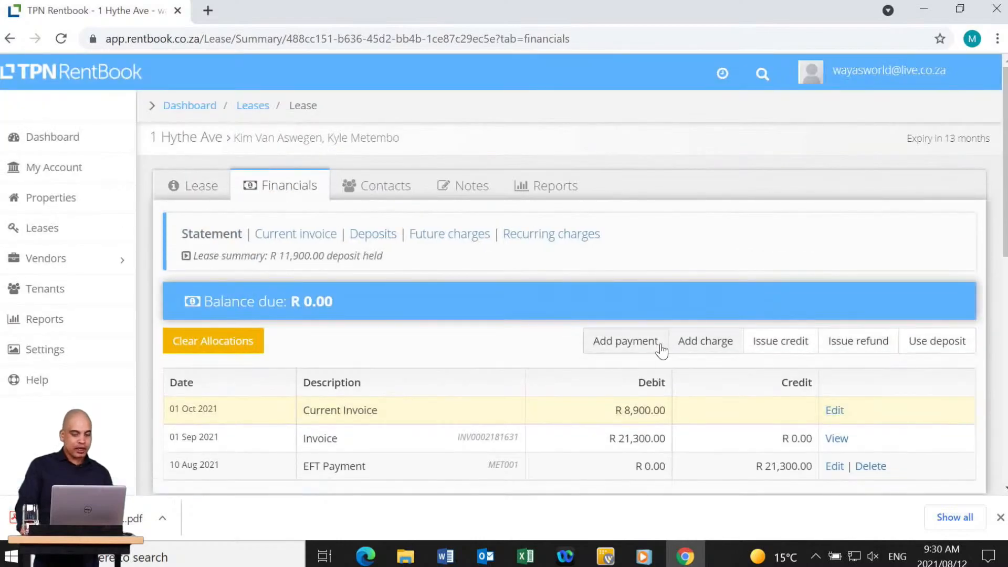
Open the Capture payment details form and dismiss the finished download notice.
left_click(625, 342)
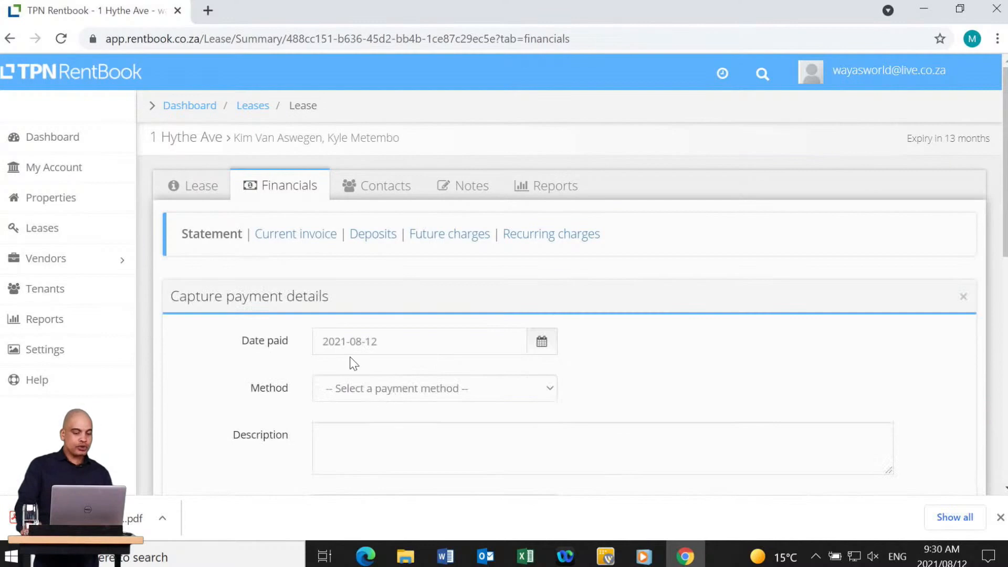
left_click(374, 392)
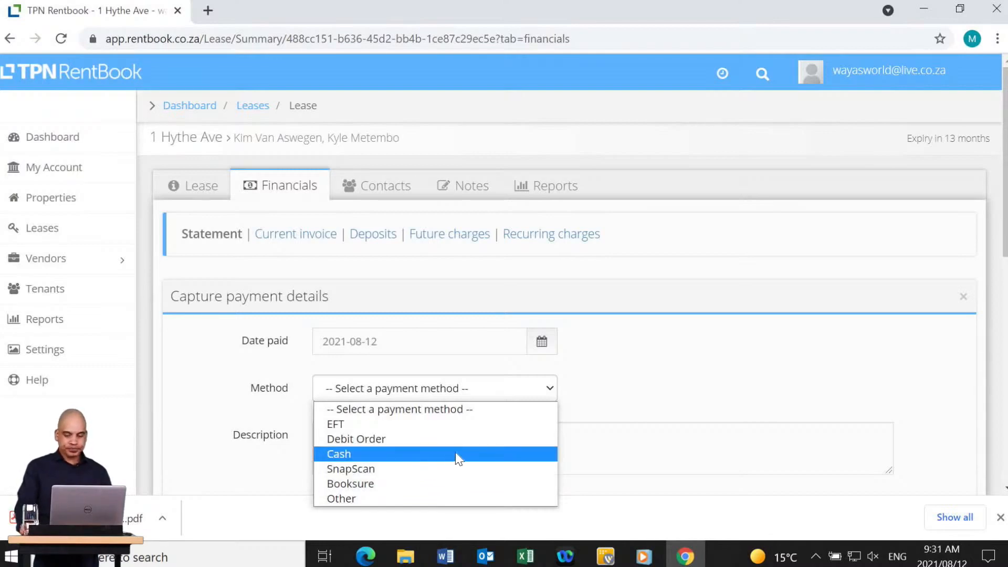
left_click(1000, 517)
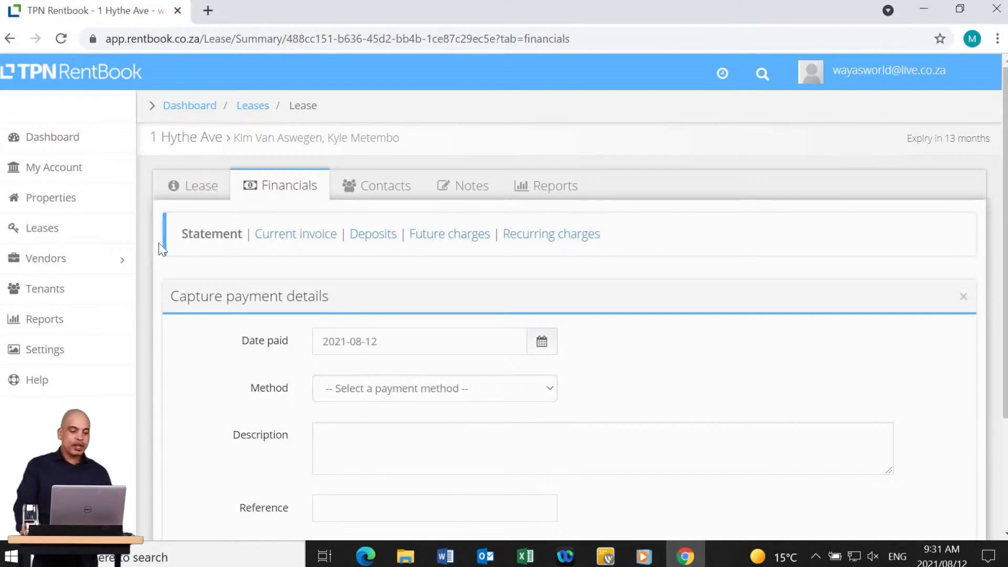
left_click(68, 271)
left_click(69, 296)
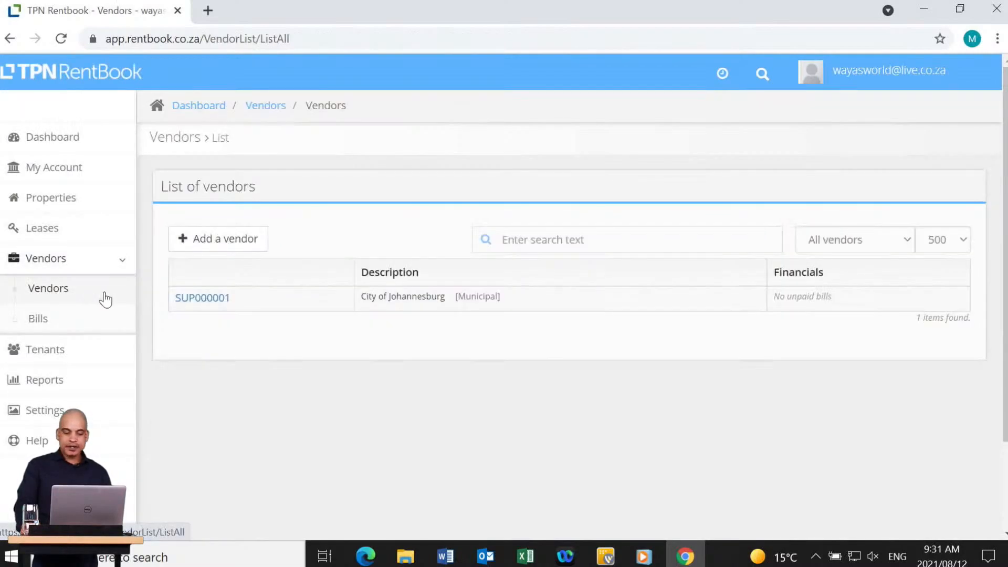
left_click(200, 300)
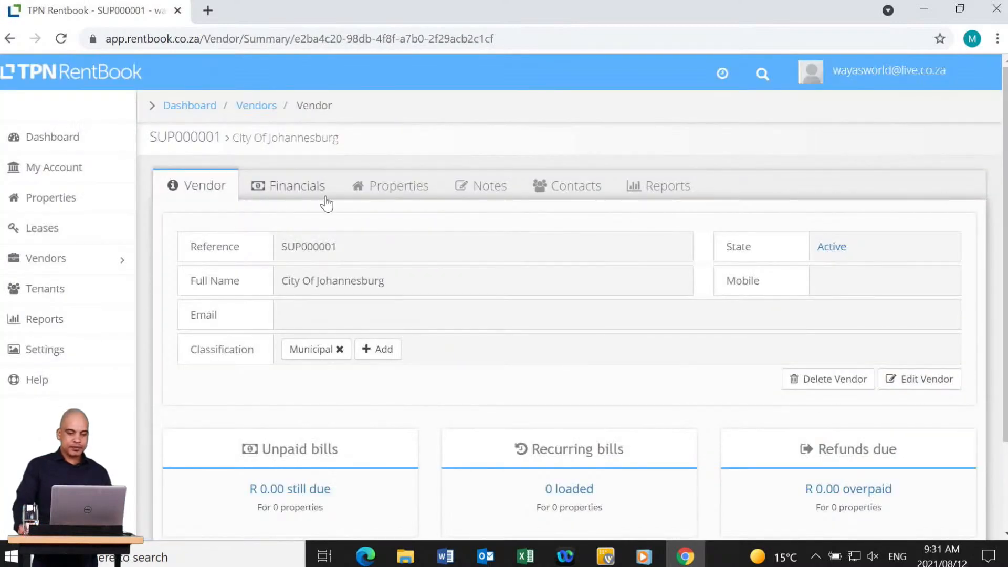
left_click(324, 185)
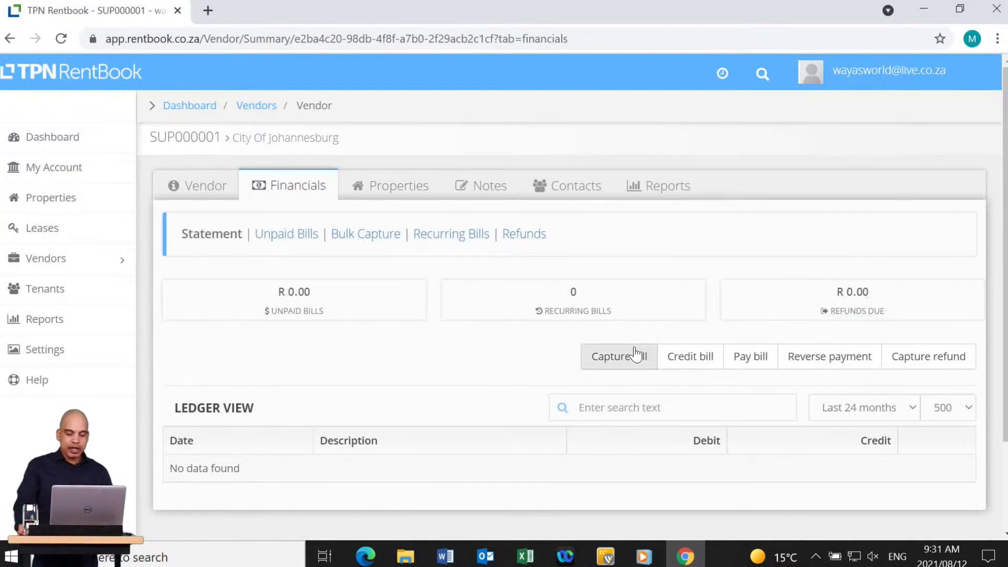
left_click(615, 362)
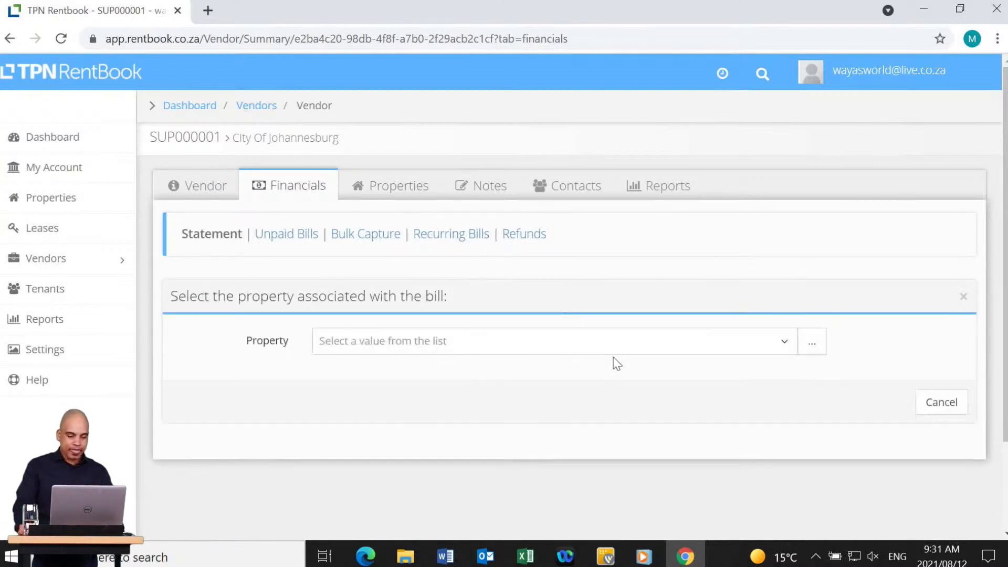
left_click(420, 341)
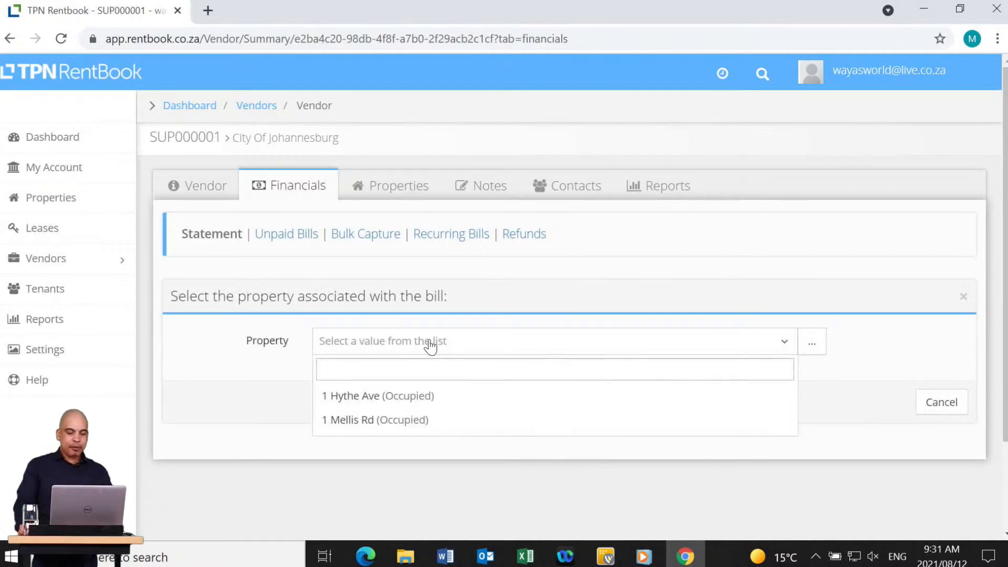
left_click(381, 399)
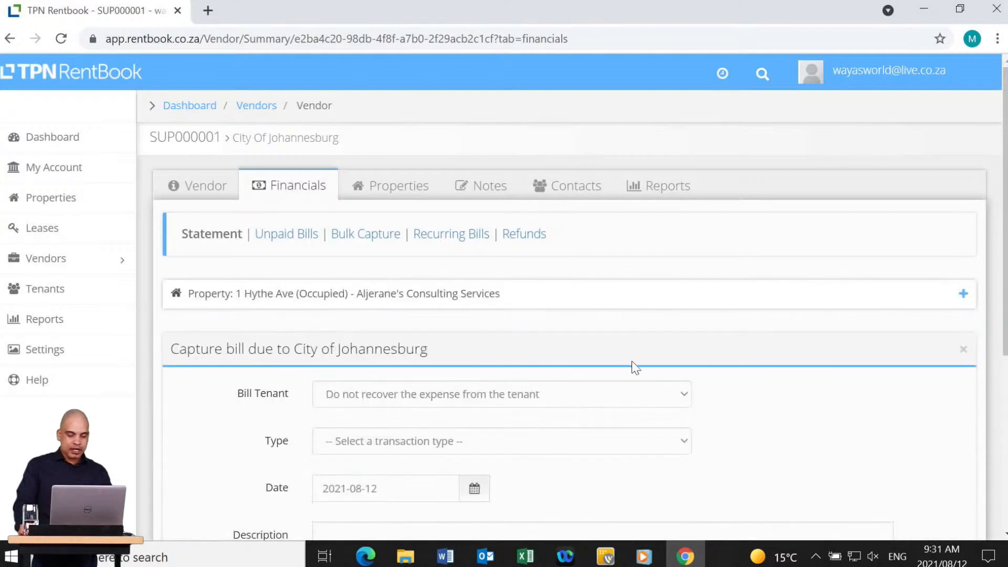
Set the bill type to Utilities and the bill date to 22 July 2021.
scroll(387, 427, "down", 3)
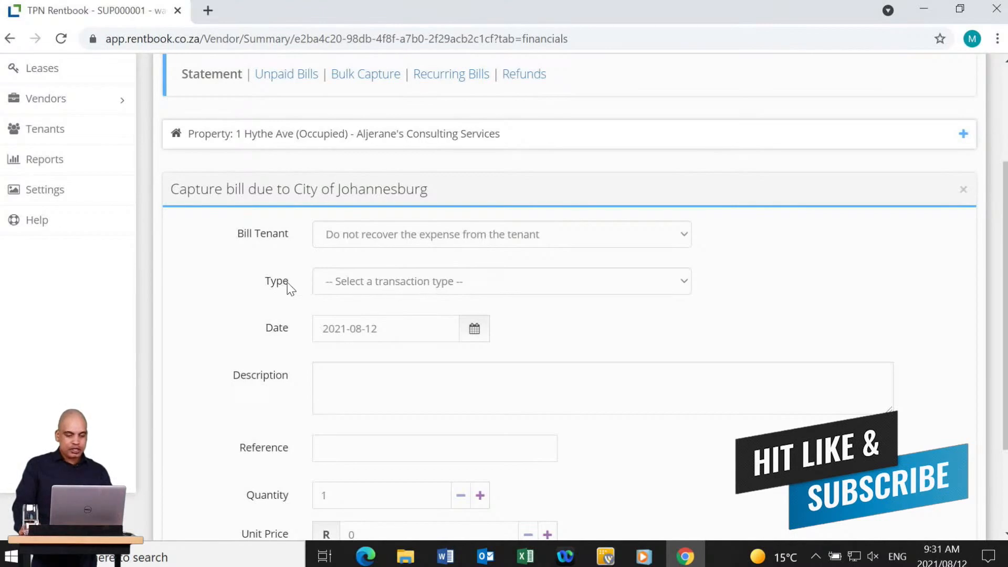
left_click(378, 288)
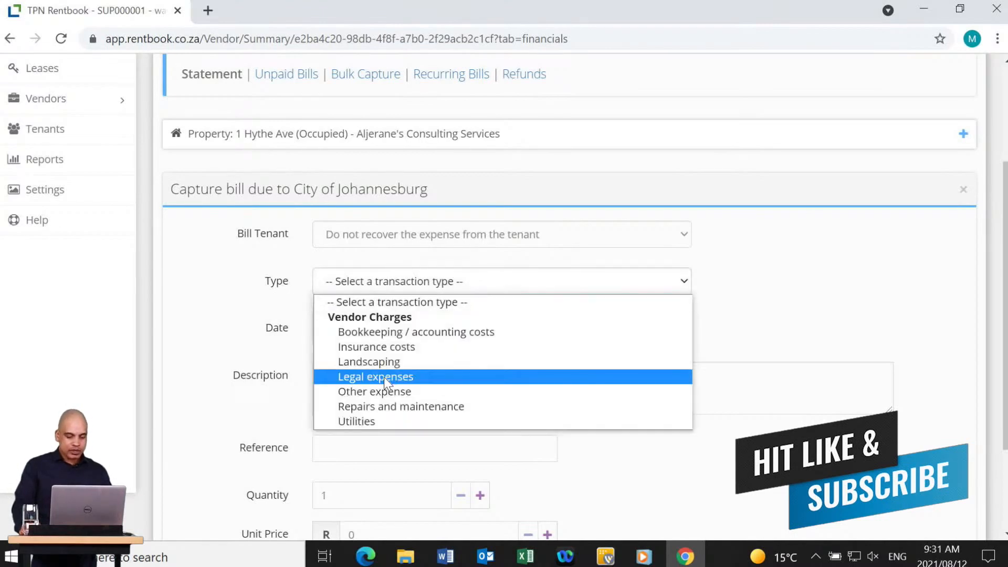
left_click(363, 422)
left_click(416, 325)
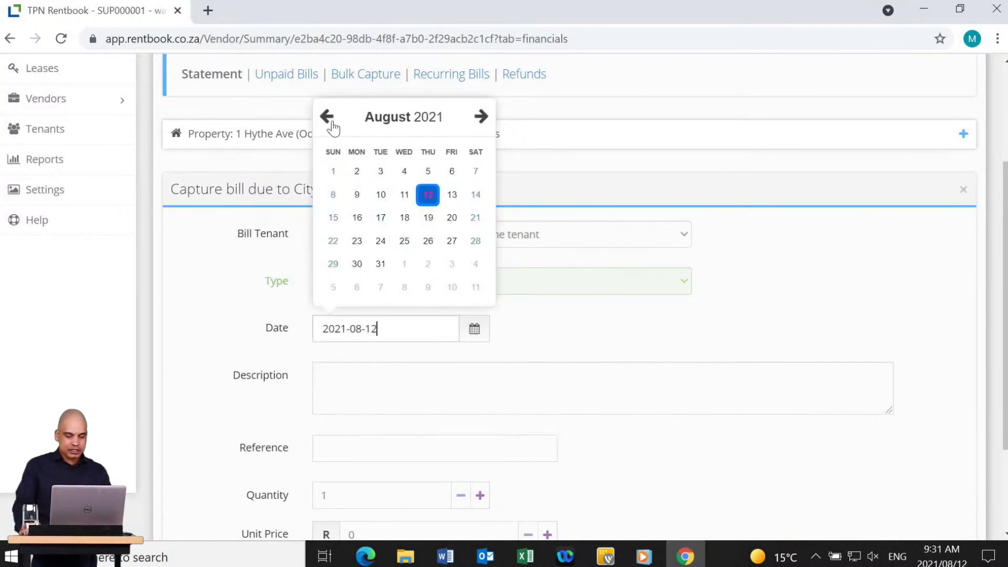
left_click(327, 116)
left_click(428, 241)
Describe the bill as 'City of Joburg September Bill', set unit price 2300.98, and save it.
left_click(400, 397)
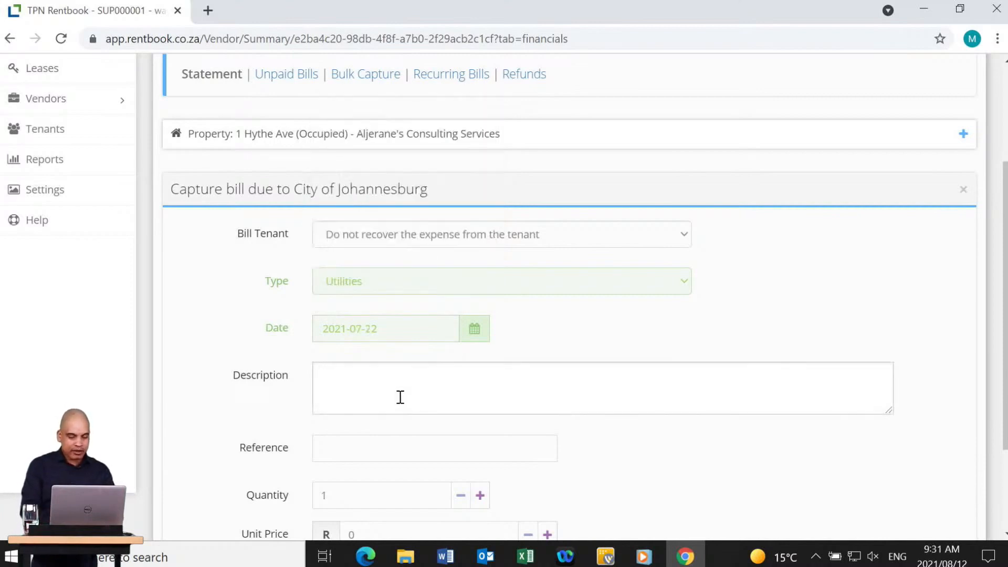
type("C")
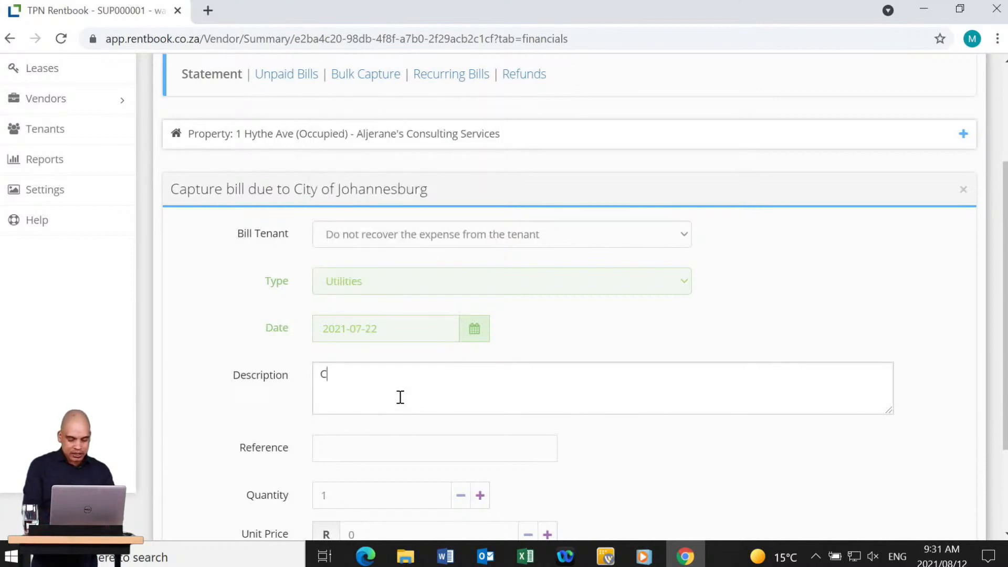
type("ity of J")
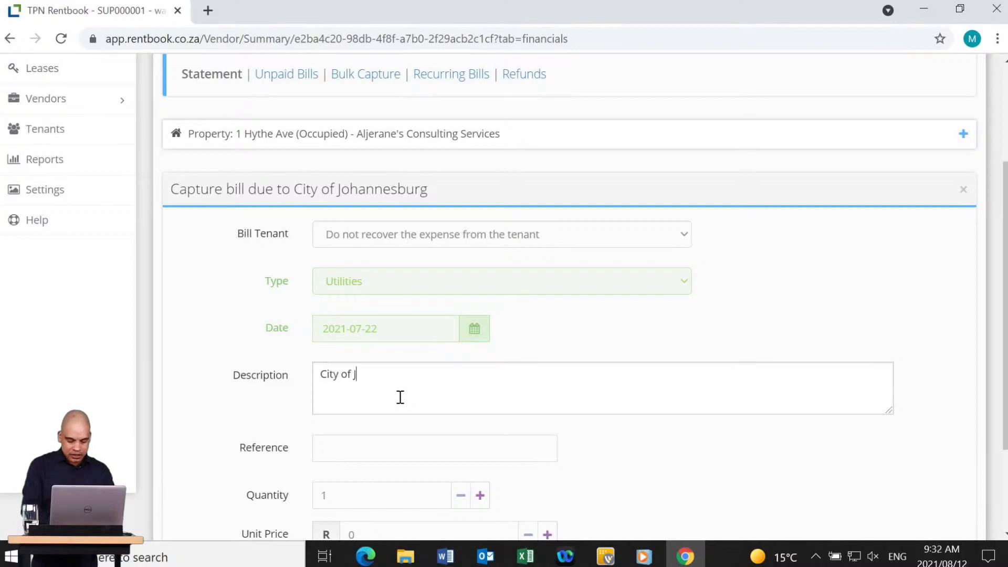
type("oburg September Bill")
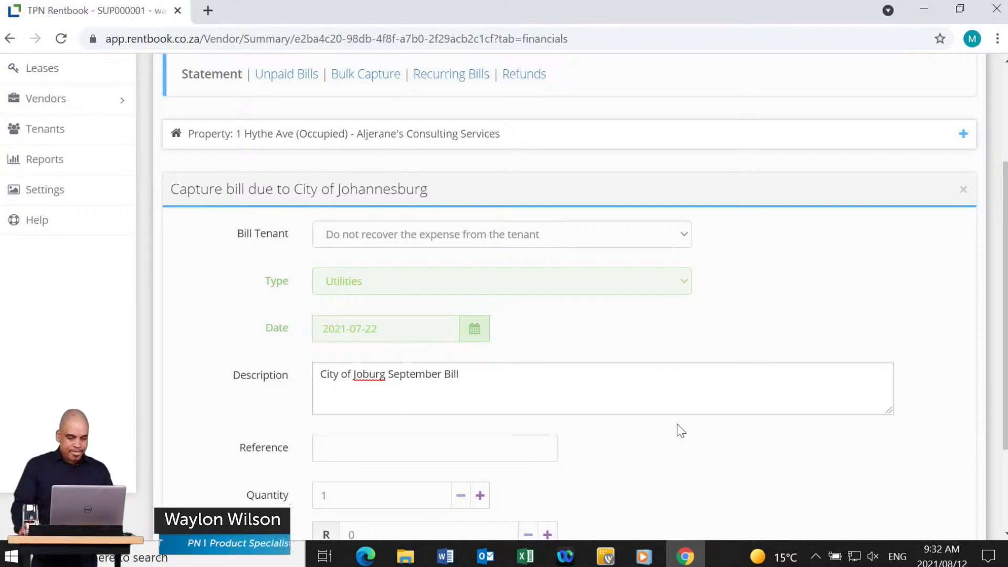
scroll(681, 430, "down", 2)
left_click(361, 402)
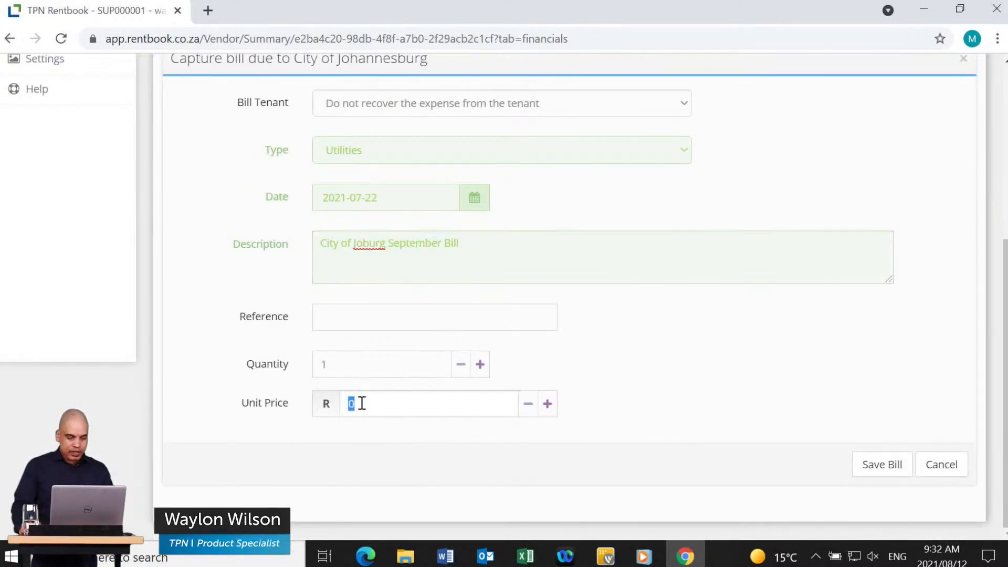
type("2300.98")
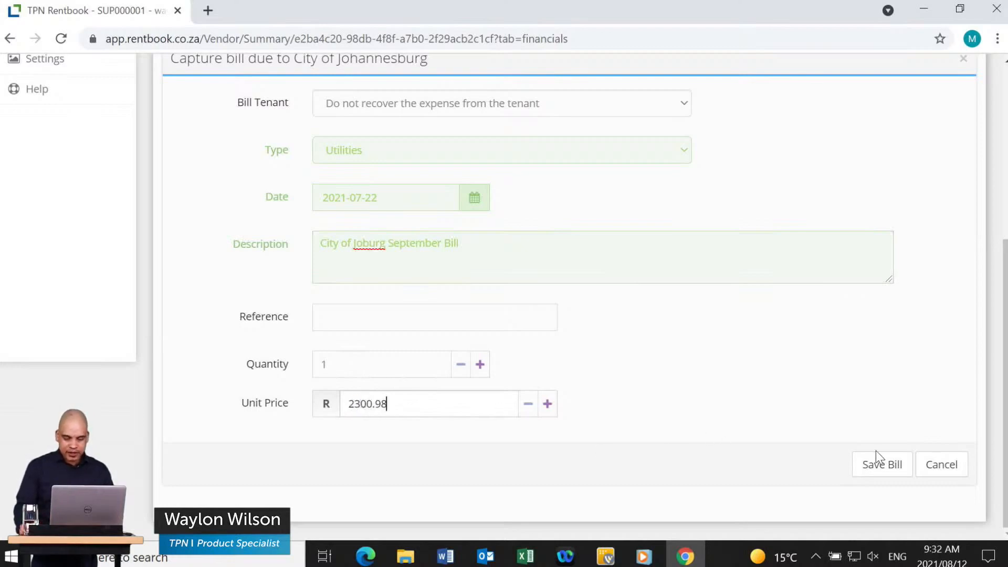
left_click(895, 468)
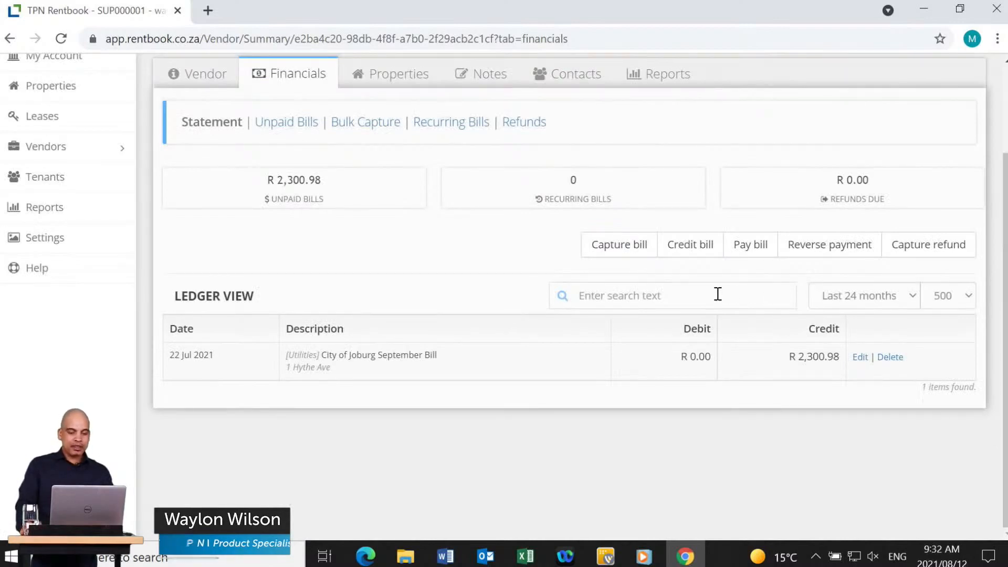
left_click(750, 251)
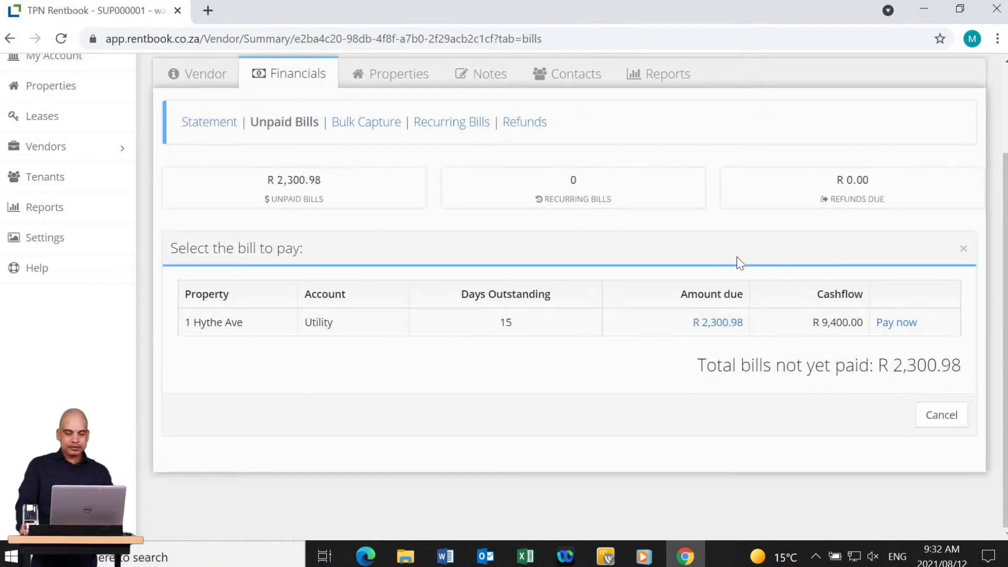
left_click(902, 329)
left_click(403, 392)
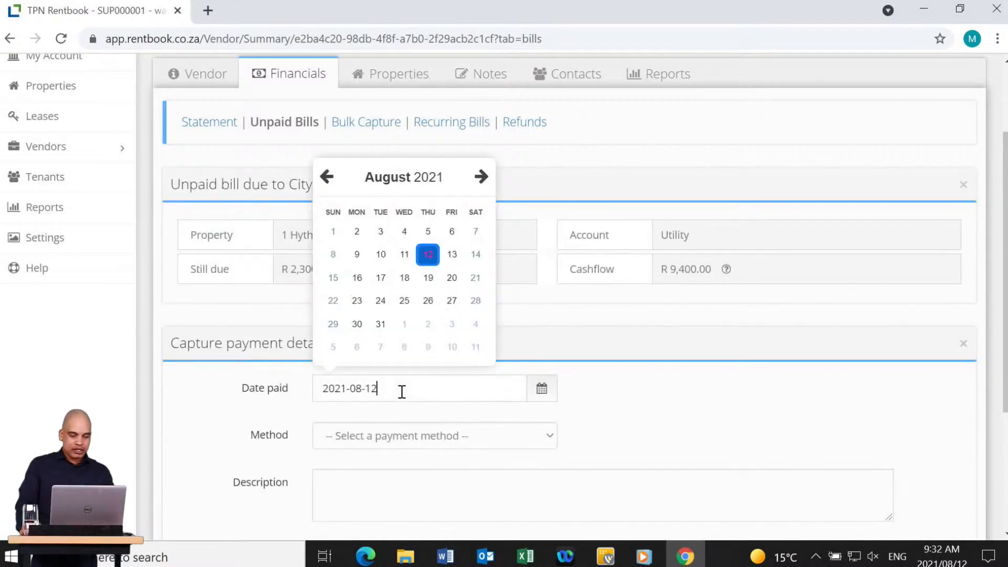
left_click(429, 256)
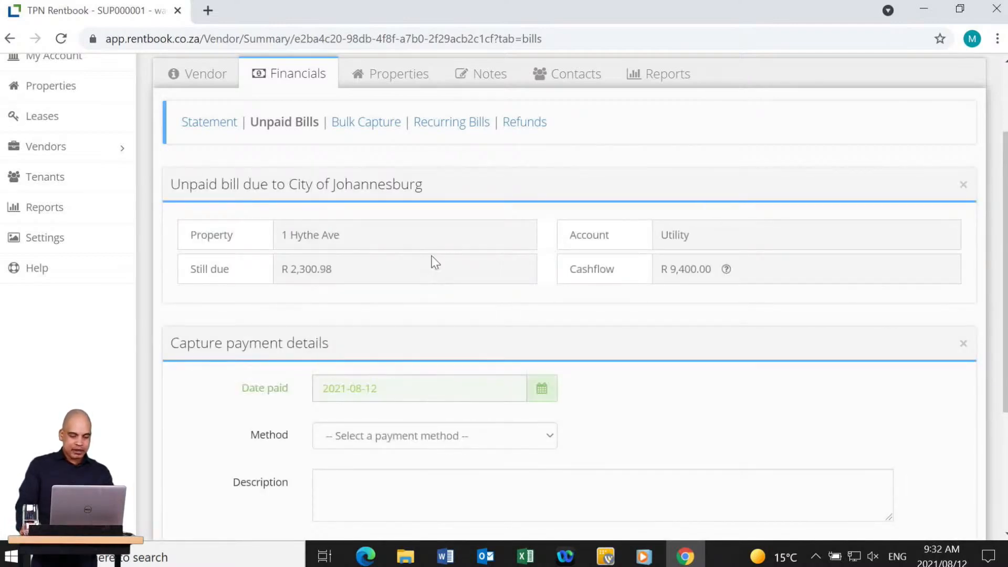
left_click(395, 441)
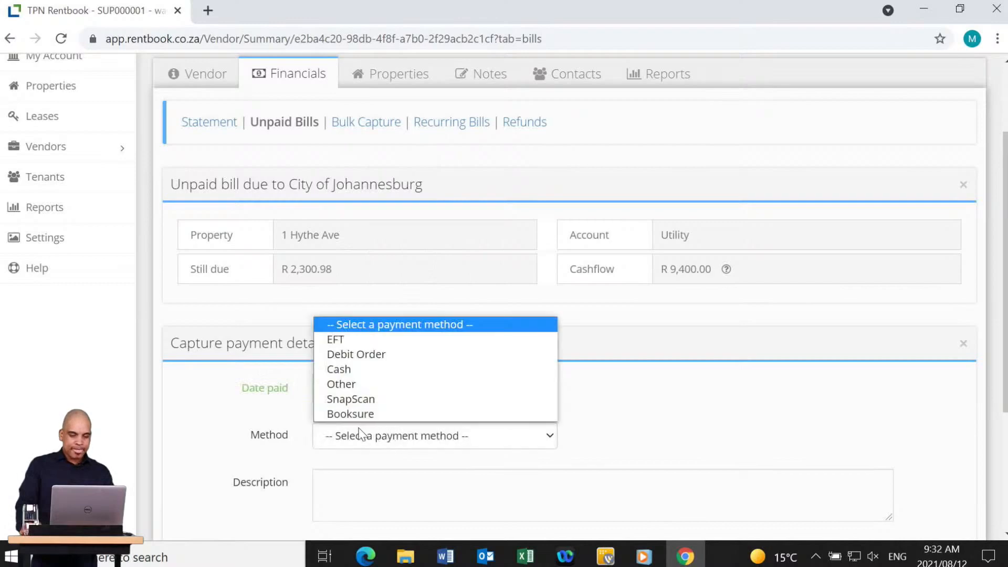
left_click(342, 342)
left_click(368, 484)
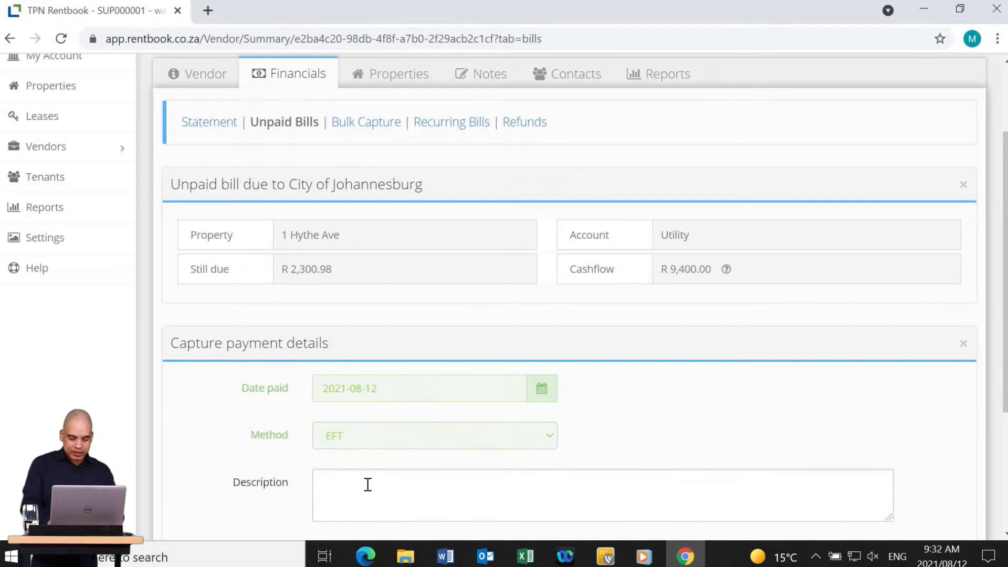
type("Payment")
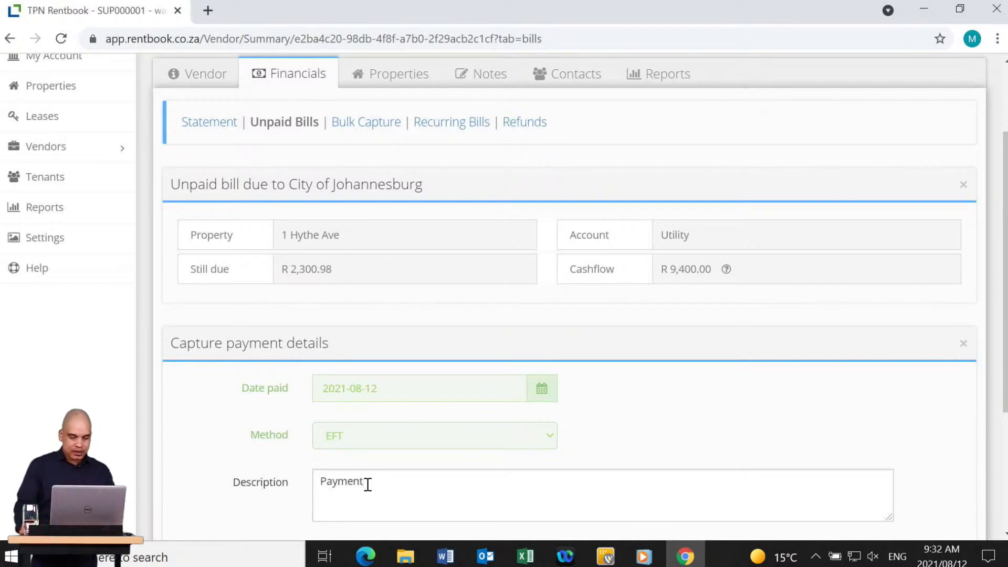
scroll(533, 463, "down", 4)
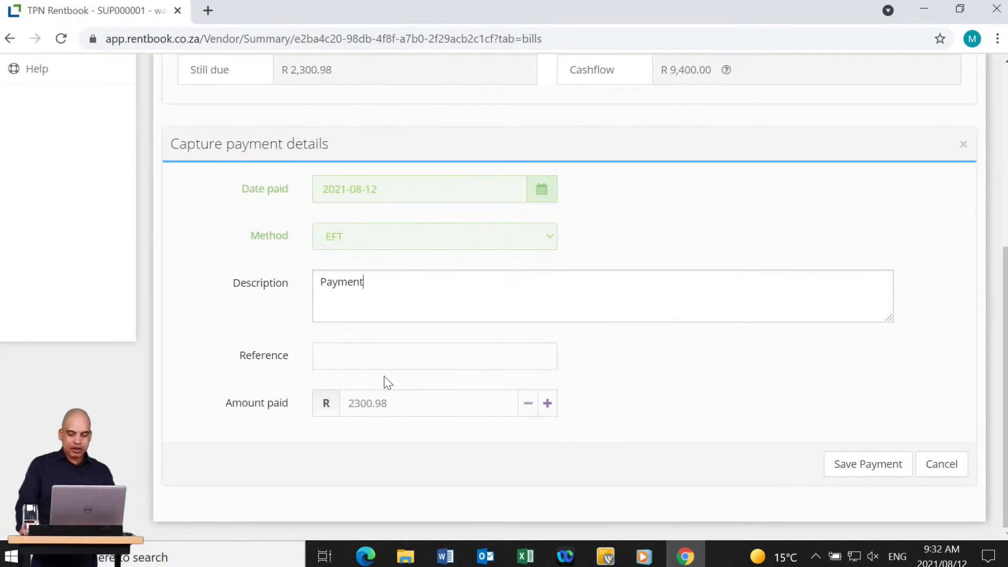
left_click(878, 471)
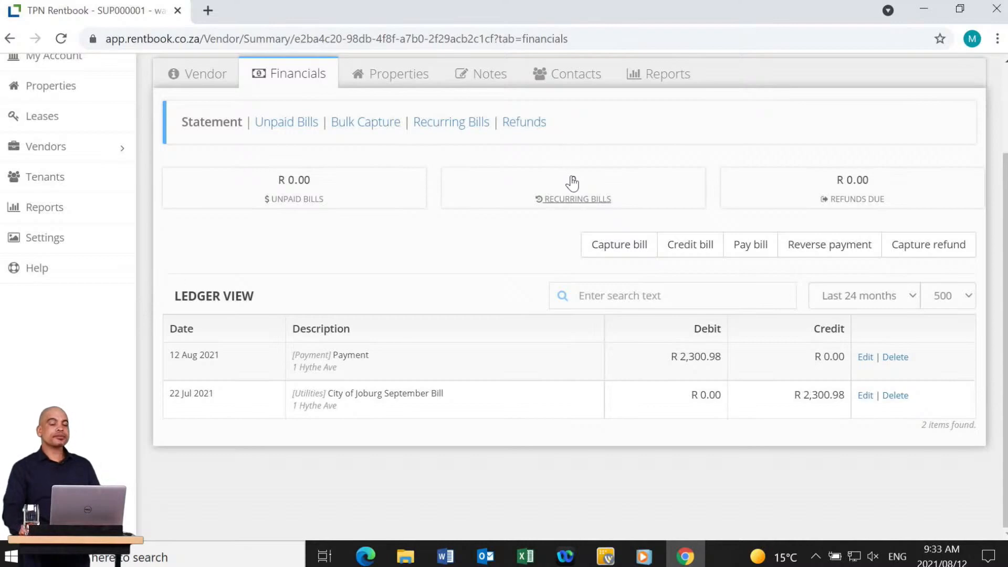
scroll(535, 298, "up", 3)
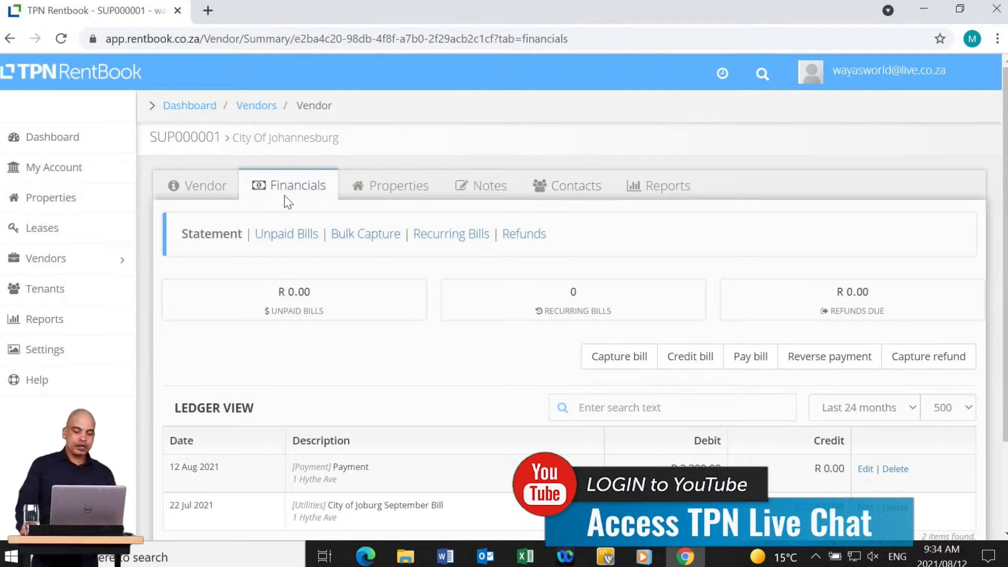
Set up bulk bills of type Utilities, described 'City of Joburg', for all active properties.
left_click(370, 237)
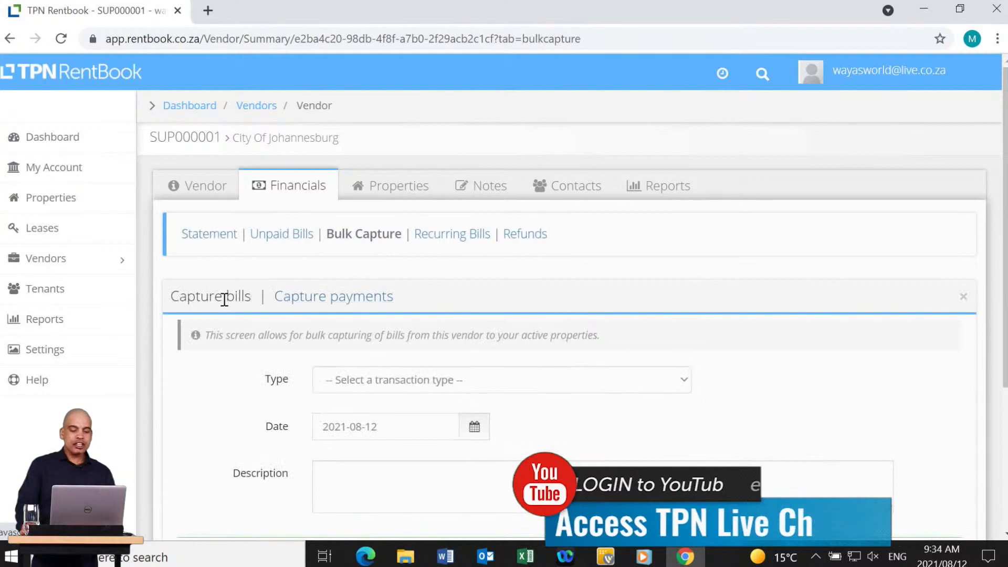
left_click(414, 376)
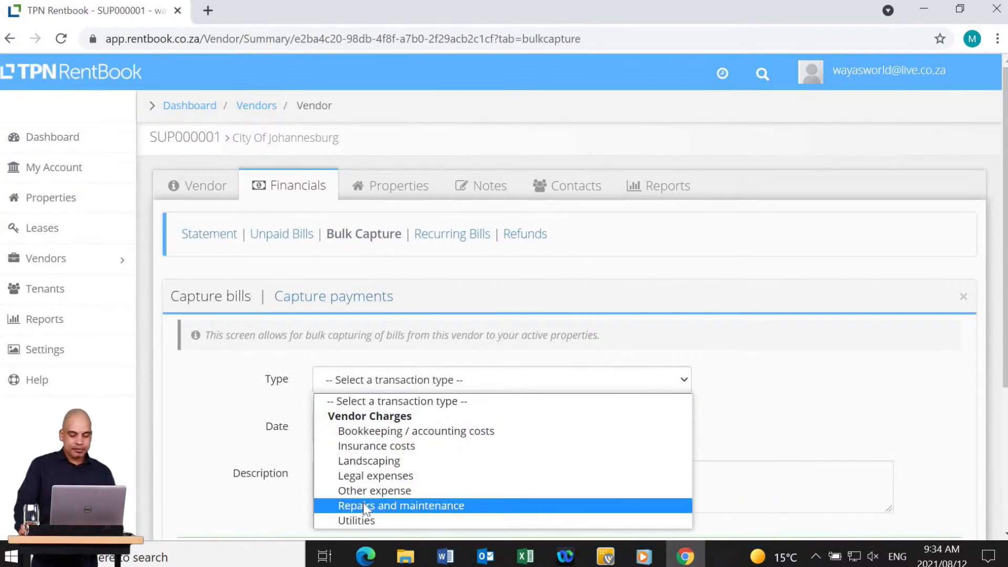
left_click(373, 521)
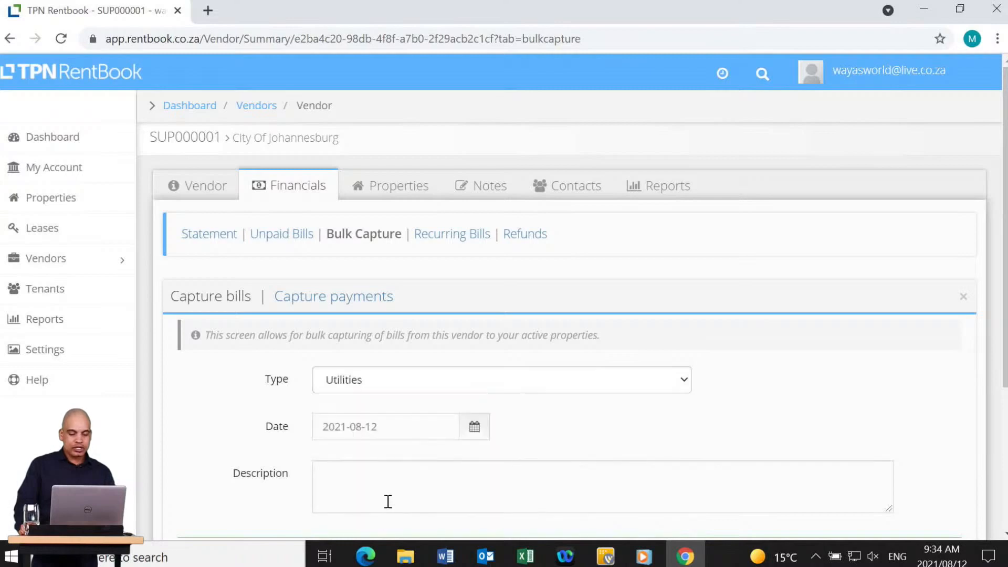
scroll(388, 463, "down", 4)
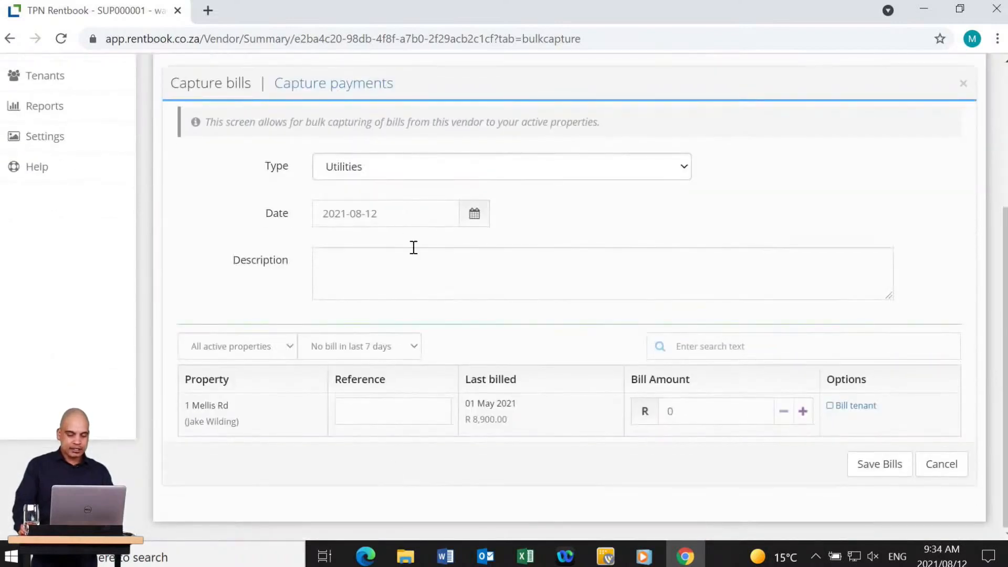
left_click(381, 260)
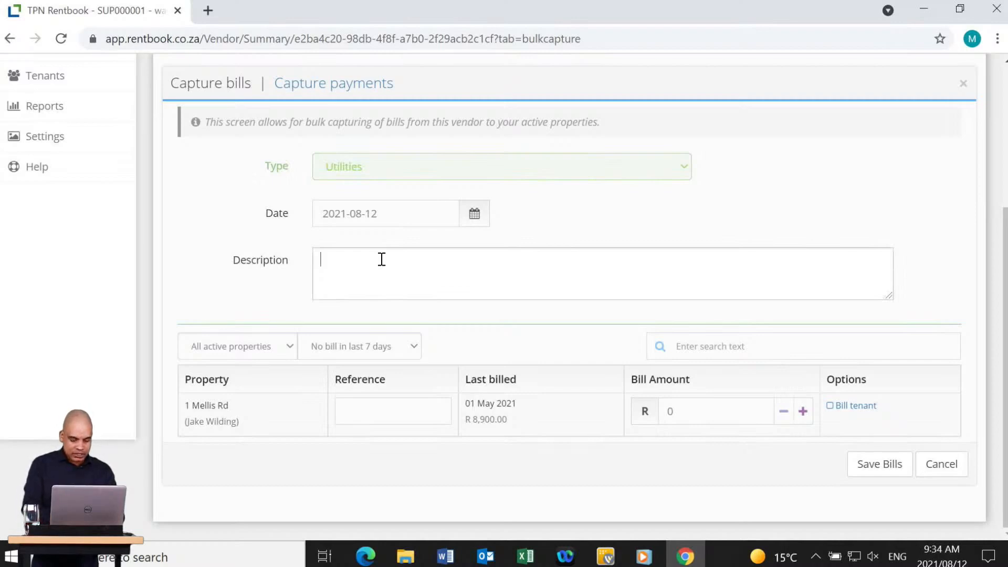
type("U")
type("ity of J")
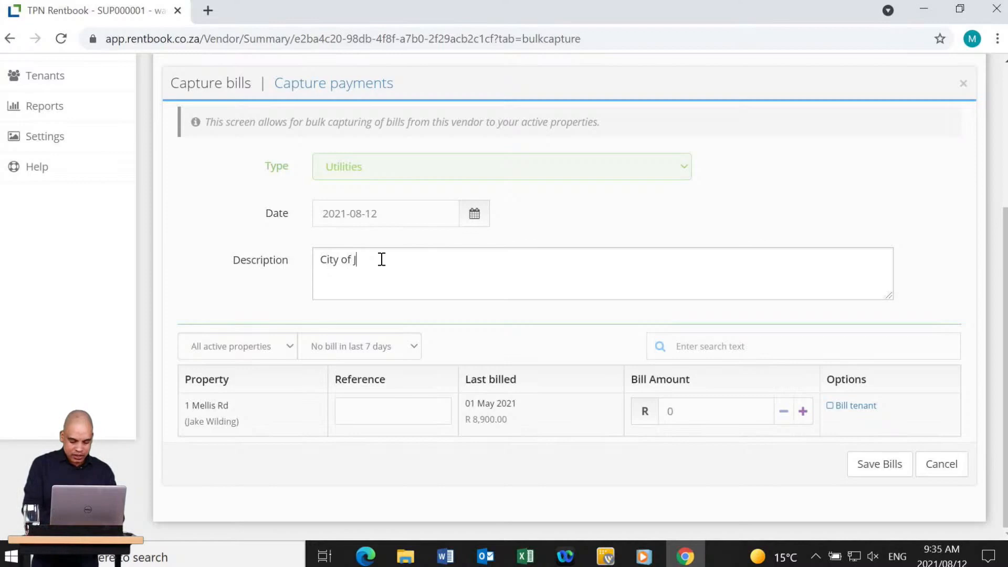
type("oburg")
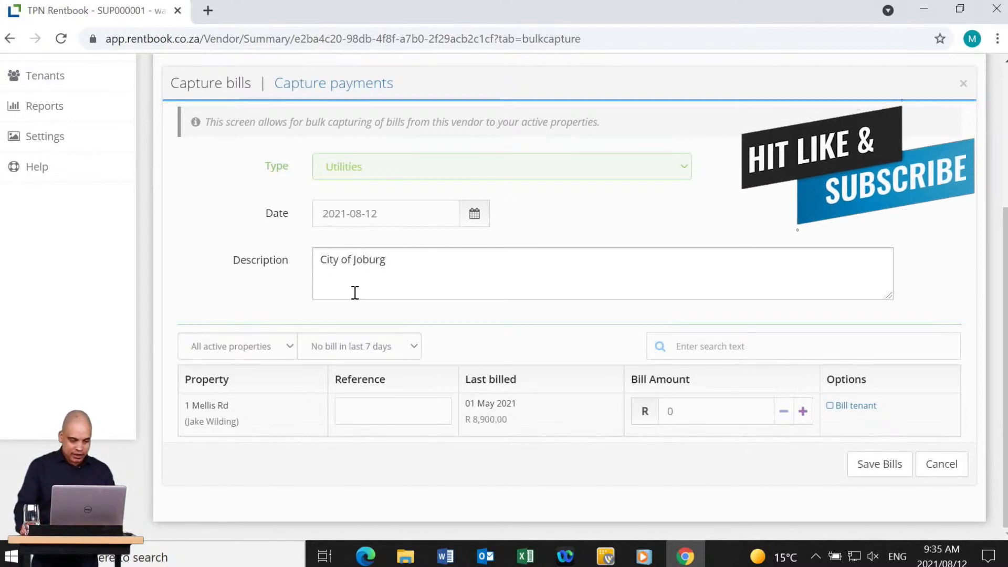
left_click(321, 351)
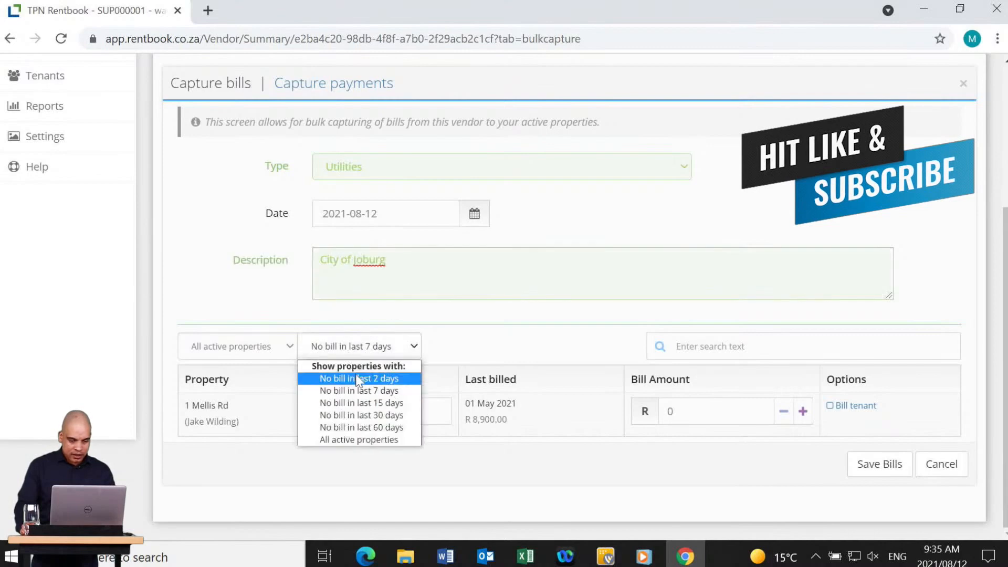
left_click(359, 439)
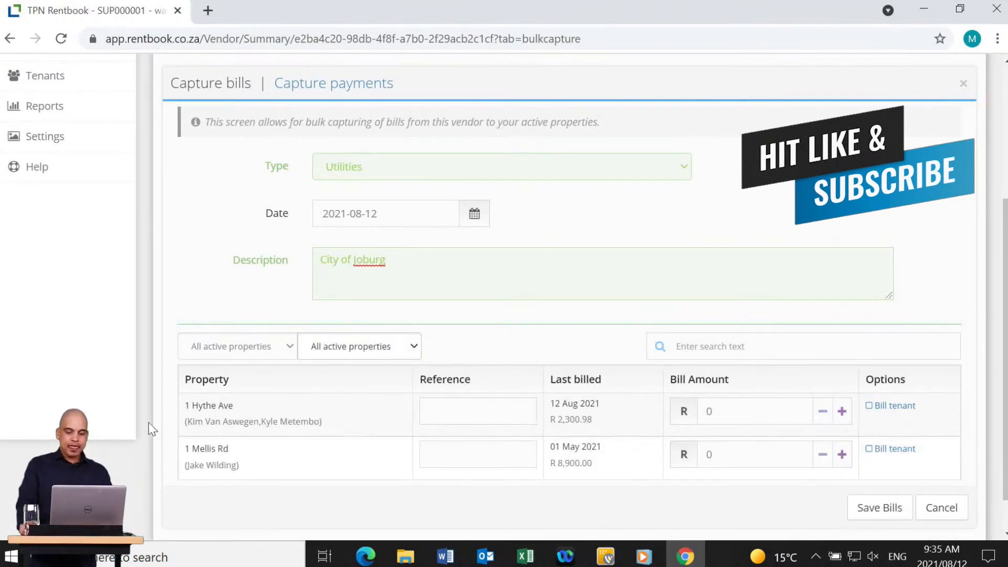
left_click(732, 411)
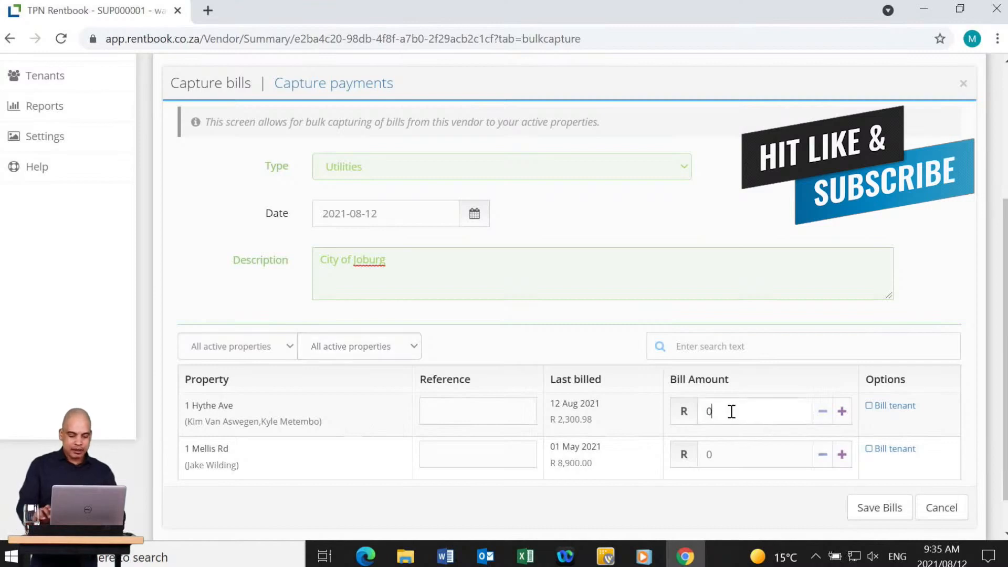
type("3400.98")
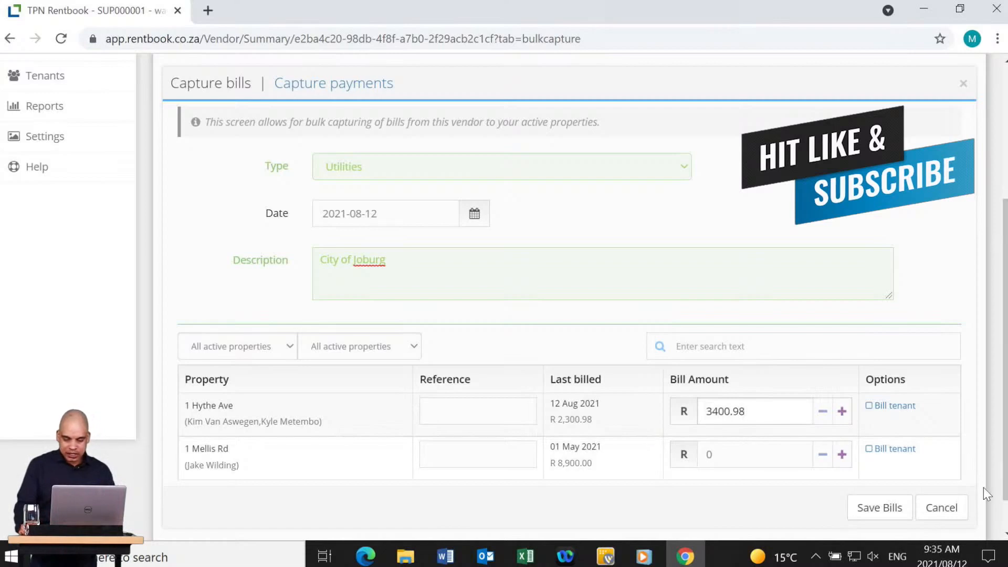
left_click(694, 445)
type("678")
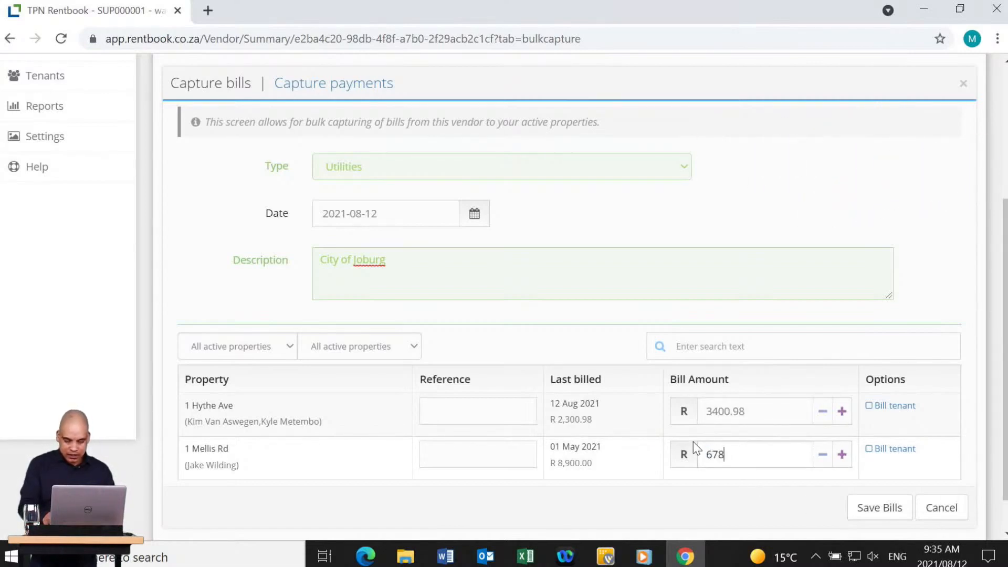
type("9.09")
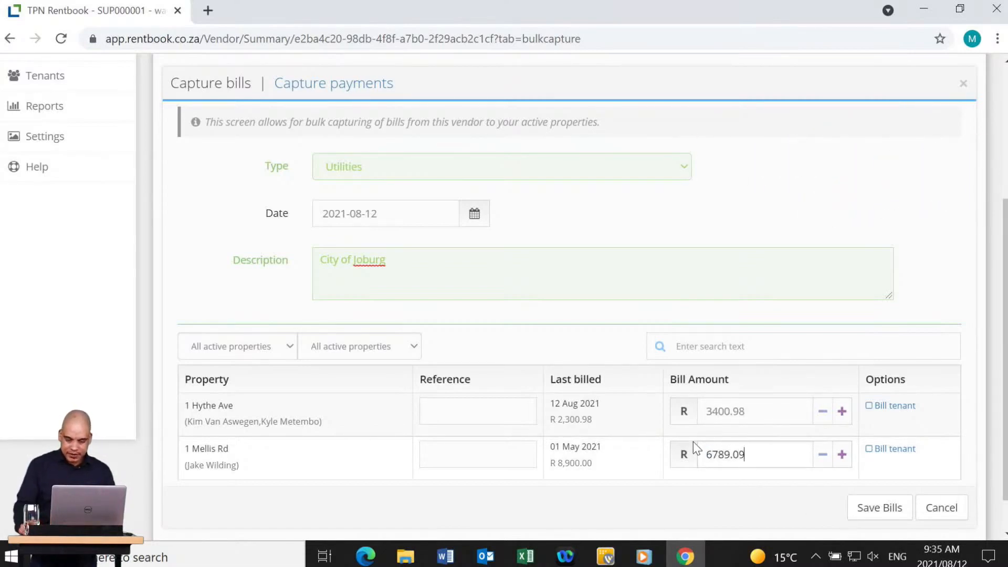
left_click(881, 509)
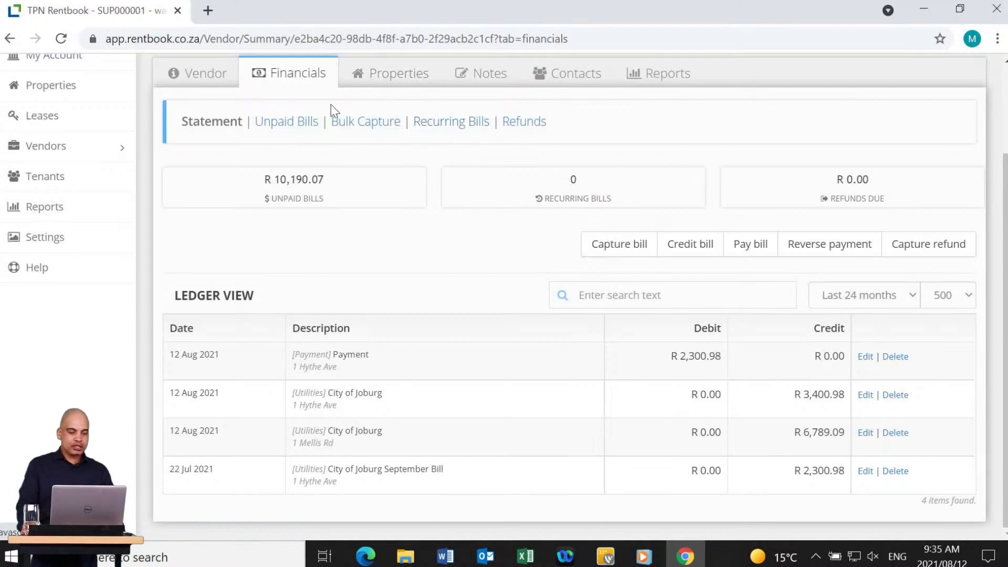
left_click(461, 126)
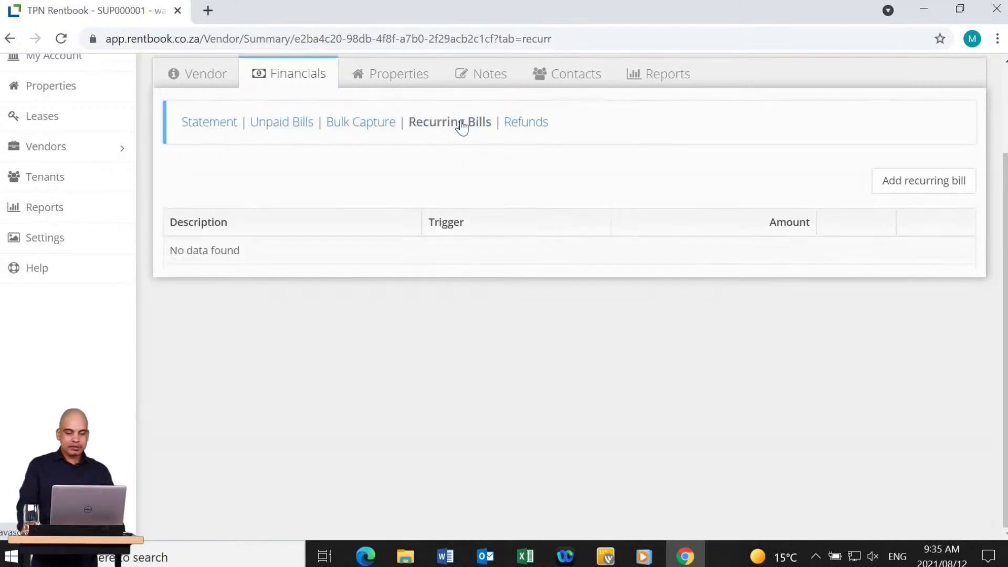
left_click(375, 126)
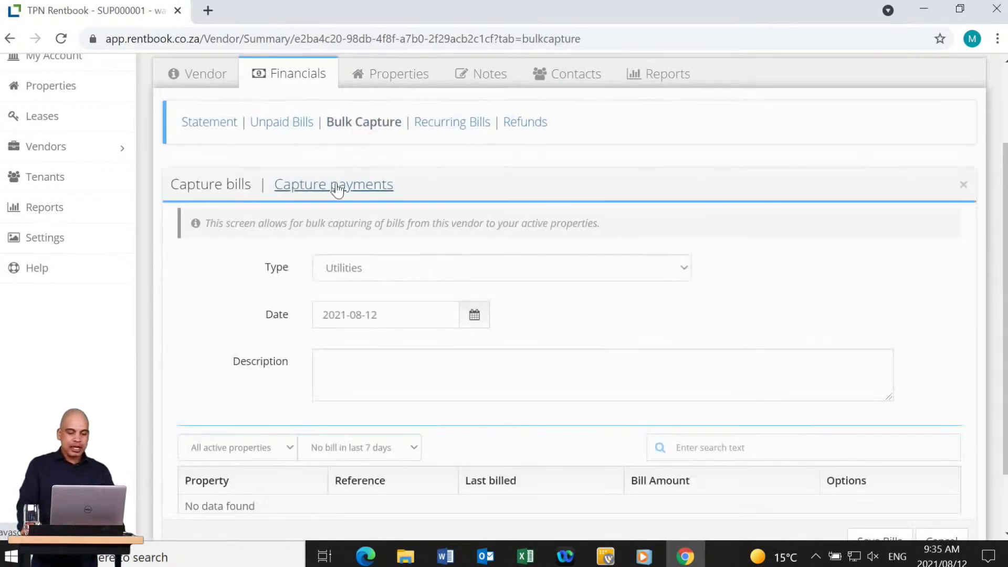
Start capturing vendor payments by EFT with the description 'Payment'.
left_click(335, 186)
left_click(398, 315)
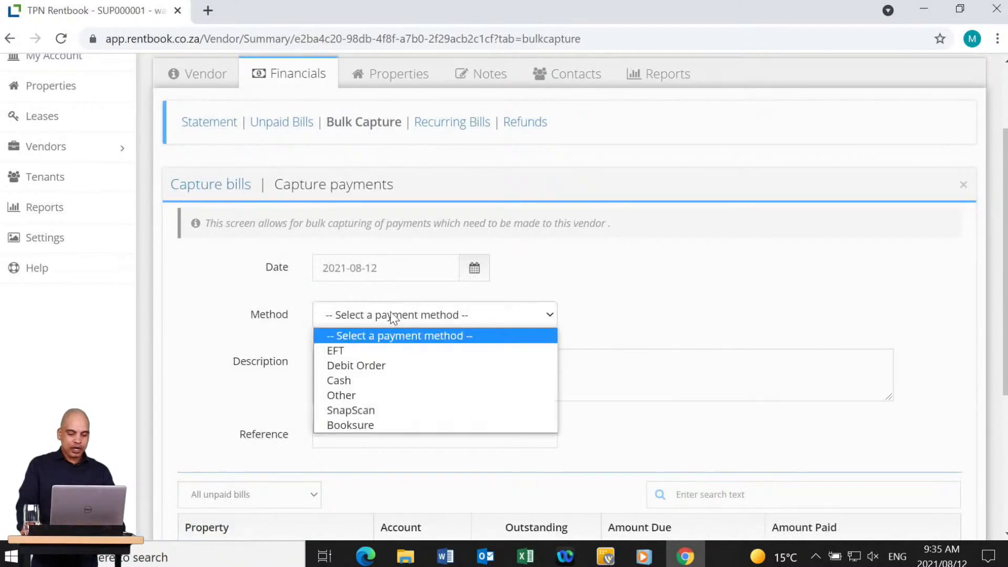
left_click(365, 351)
left_click(354, 366)
type("Payment")
scroll(326, 396, "down", 5)
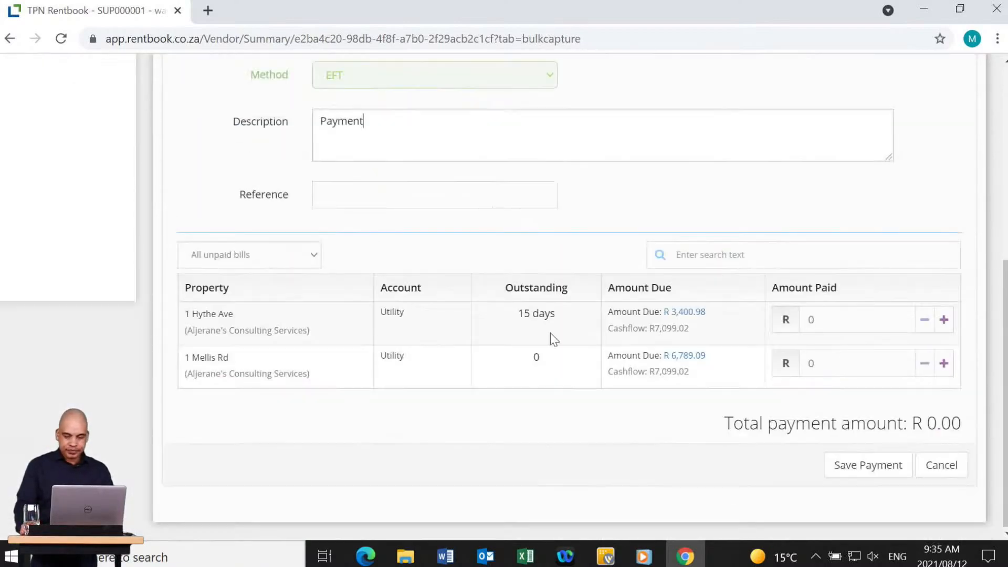
left_click(833, 318)
type("3400.98")
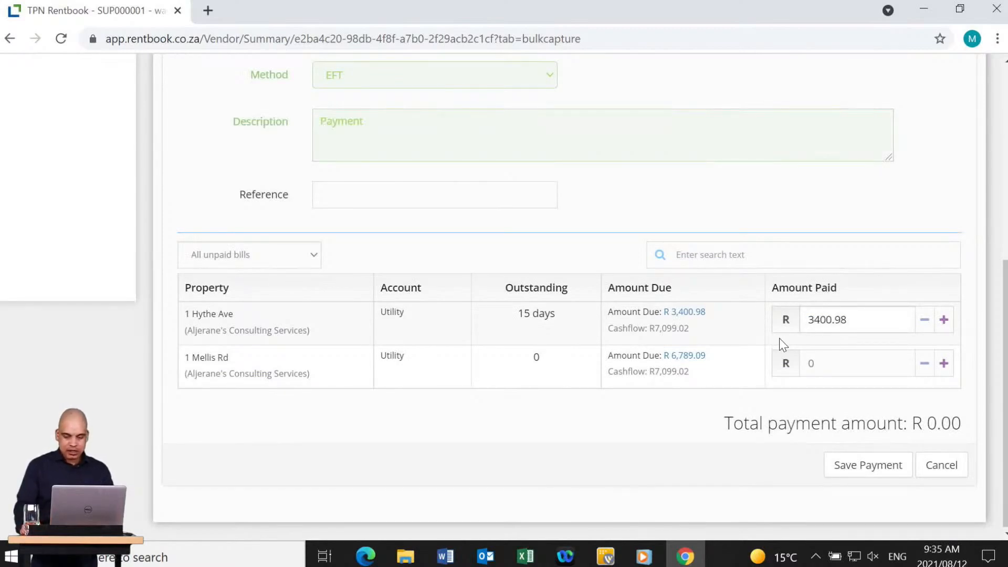
left_click(827, 365)
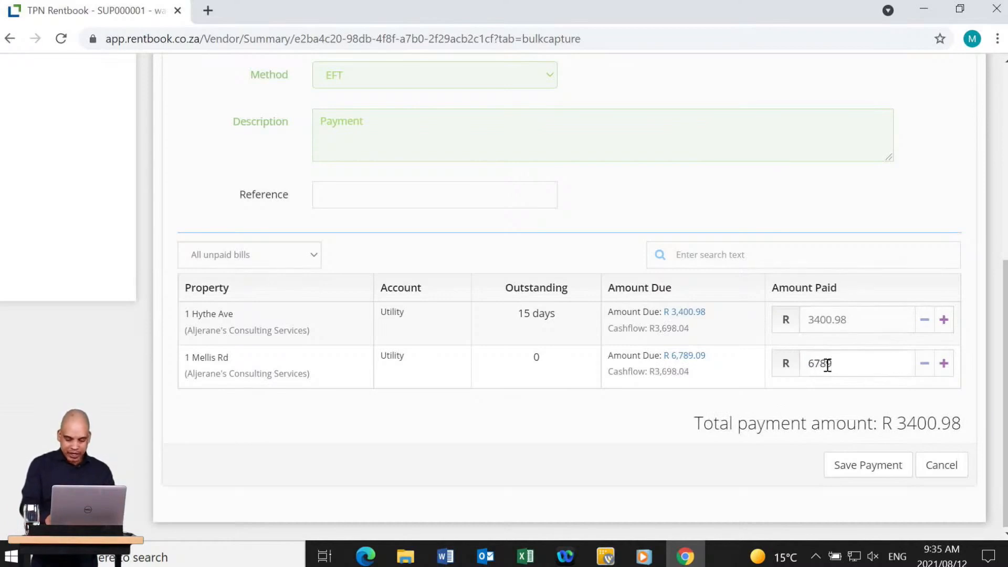
type("6789.09")
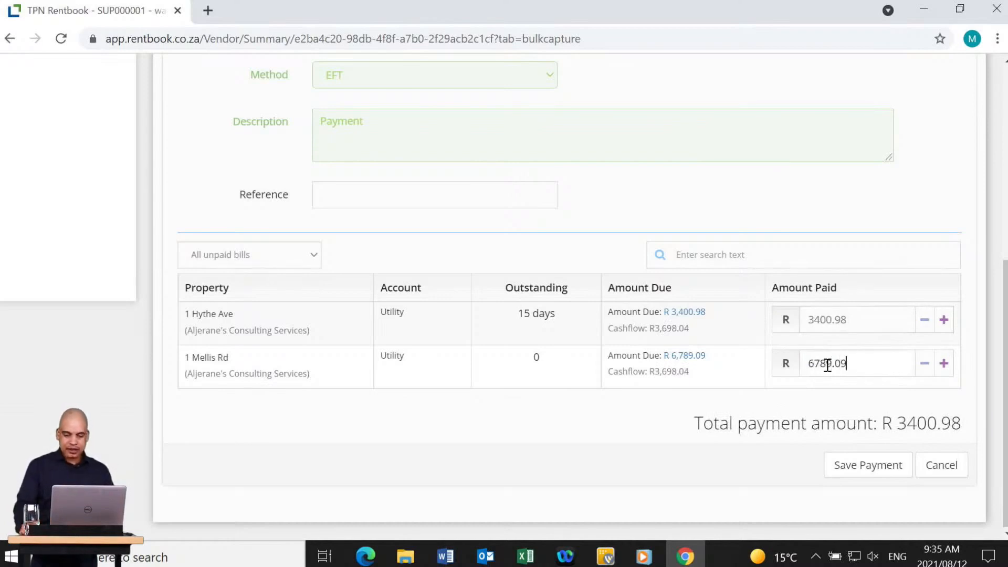
left_click(634, 438)
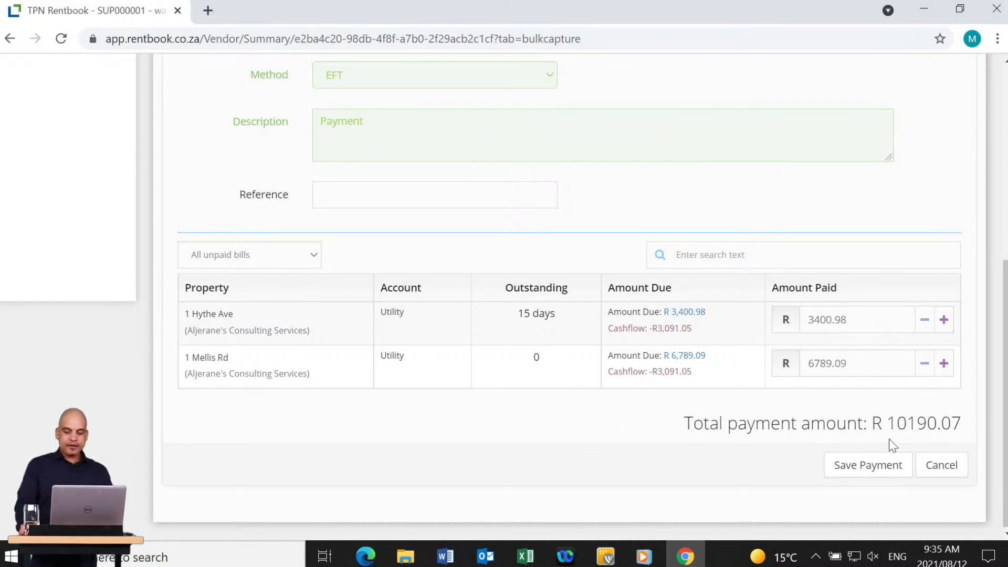
left_click(888, 469)
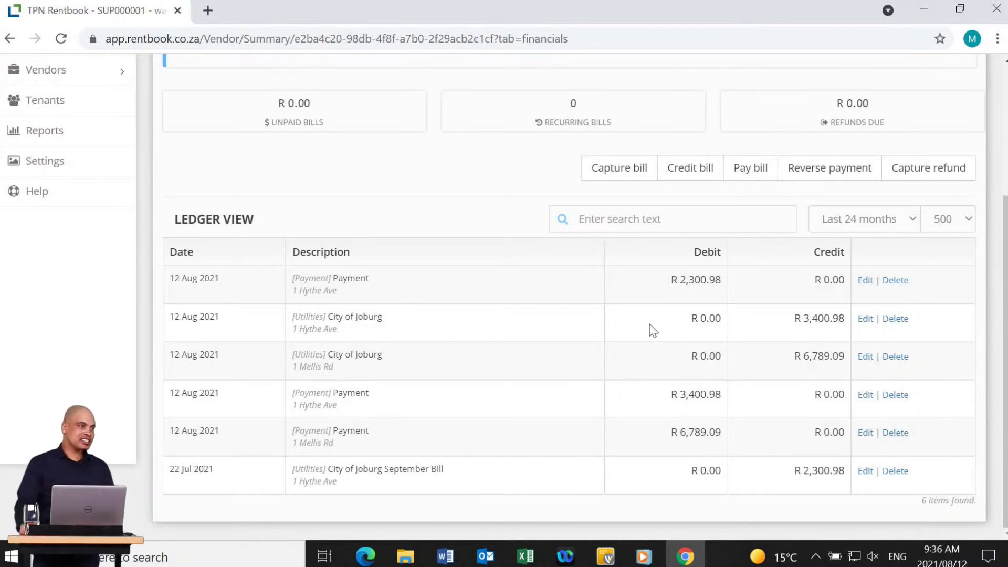
scroll(597, 317, "up", 3)
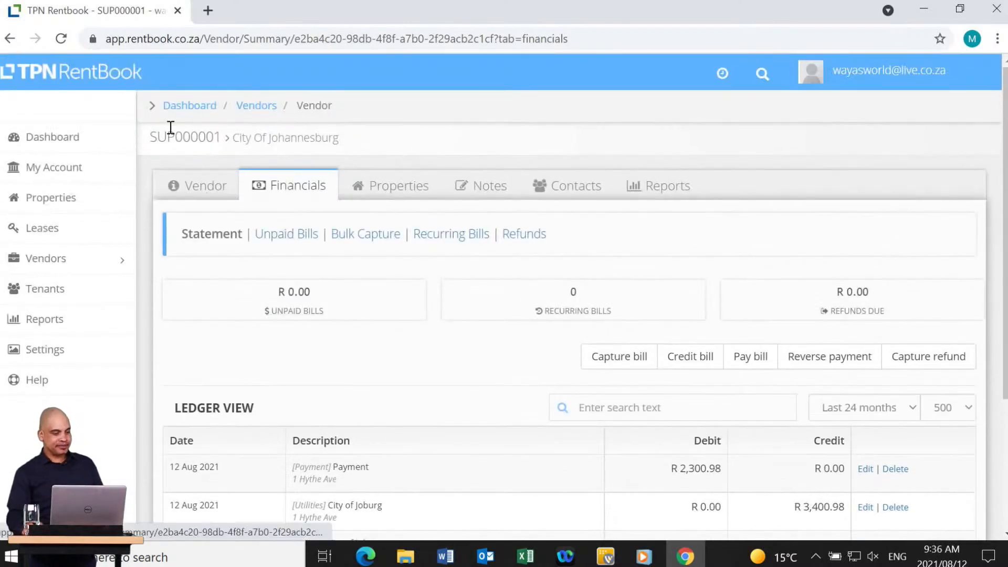
left_click(47, 136)
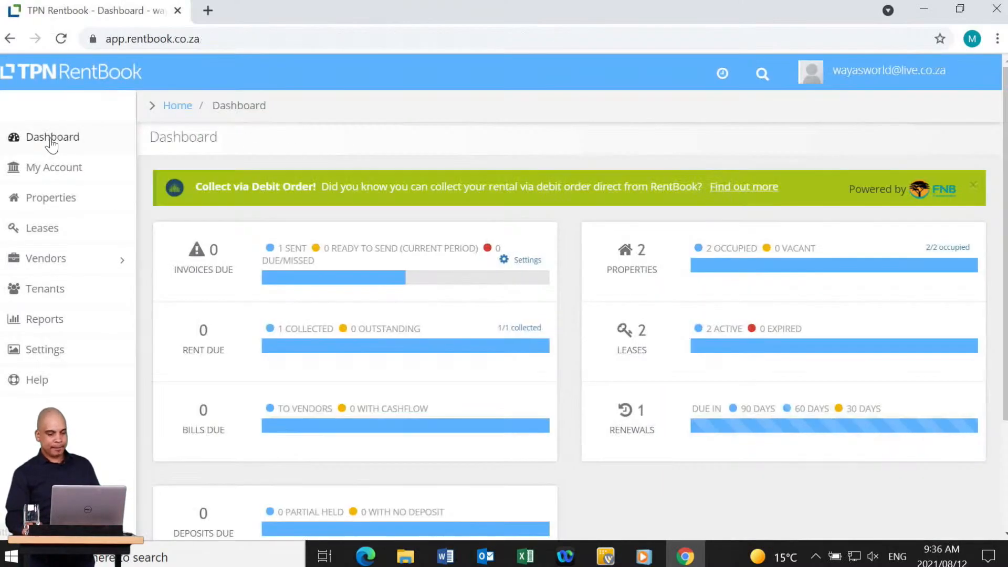